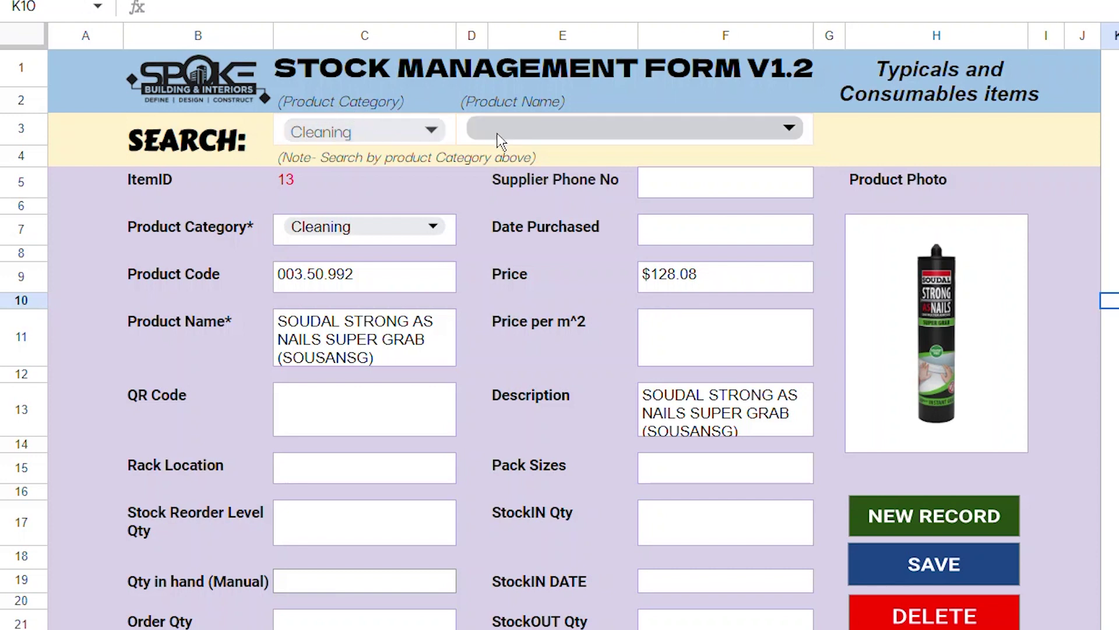
Set the search category to Adhesives and try to choose the product SOUDAL STRONG AS NAILS SUPER GRAB (SOUSANSG).
click(432, 133)
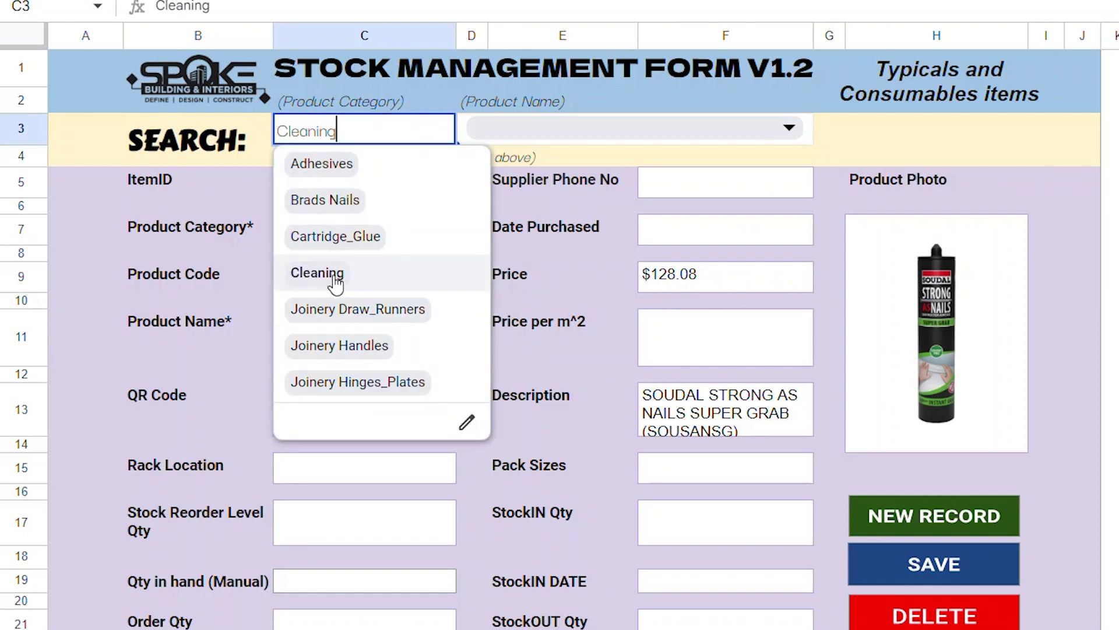
click(327, 163)
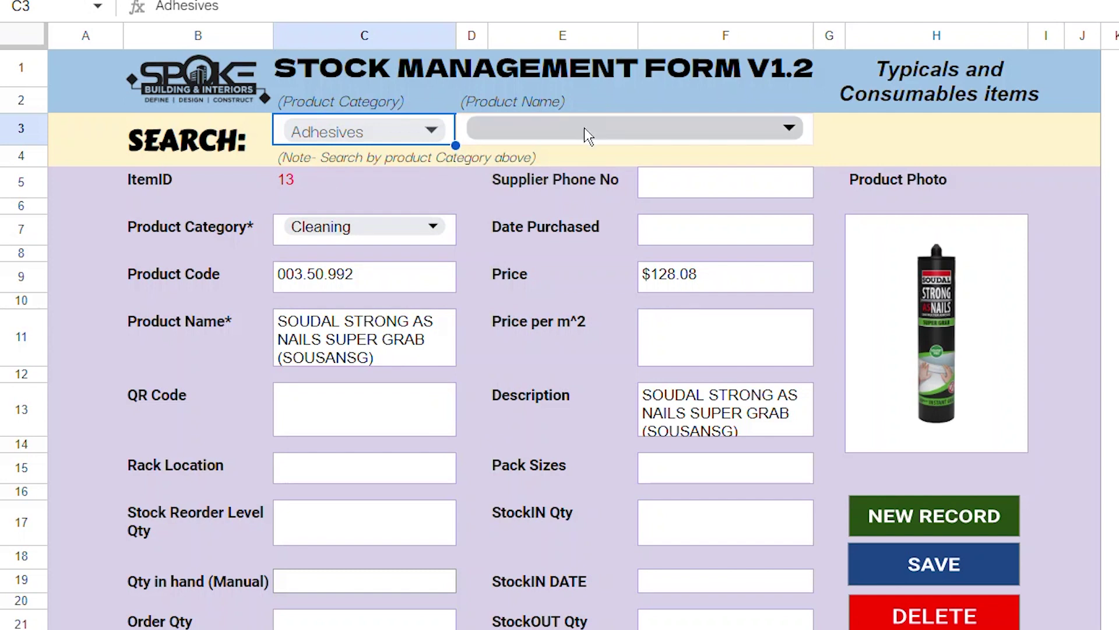
click(788, 130)
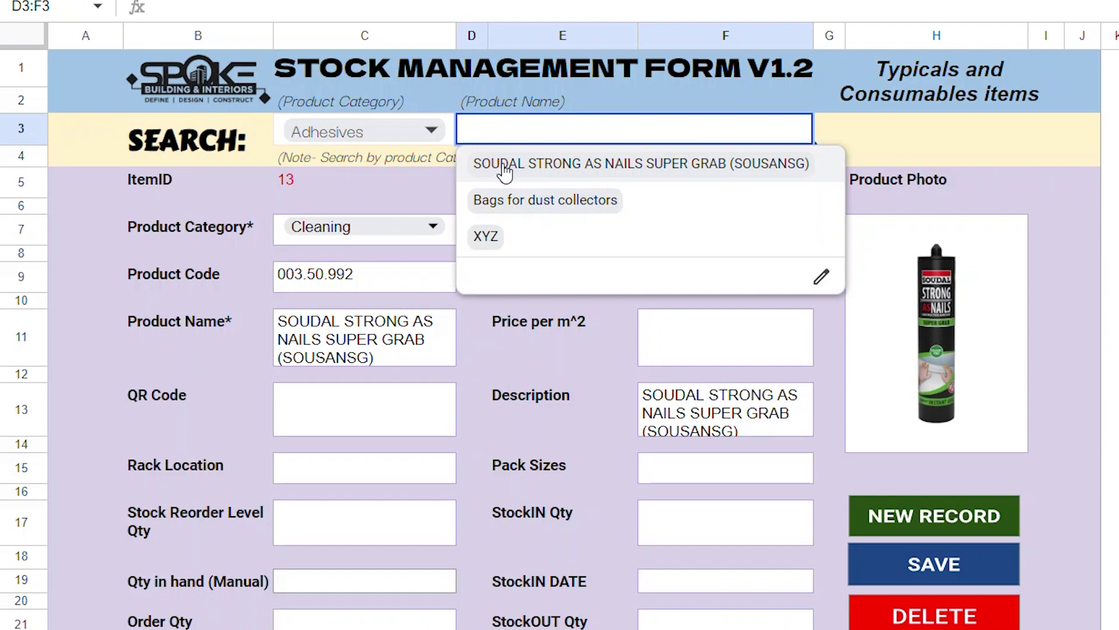
key(Return)
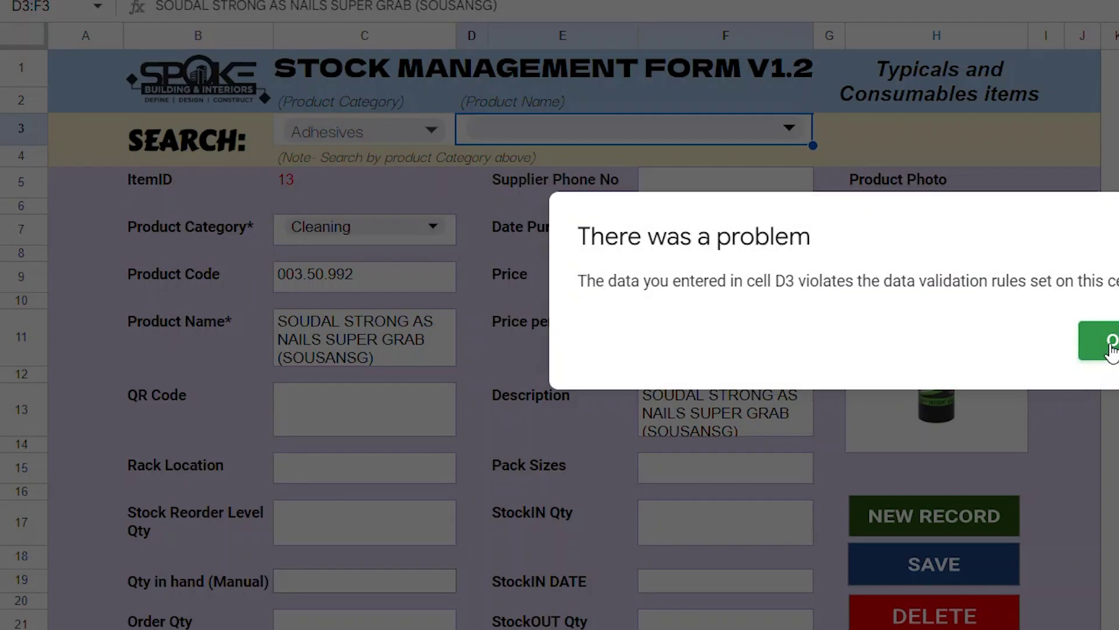
click(1113, 349)
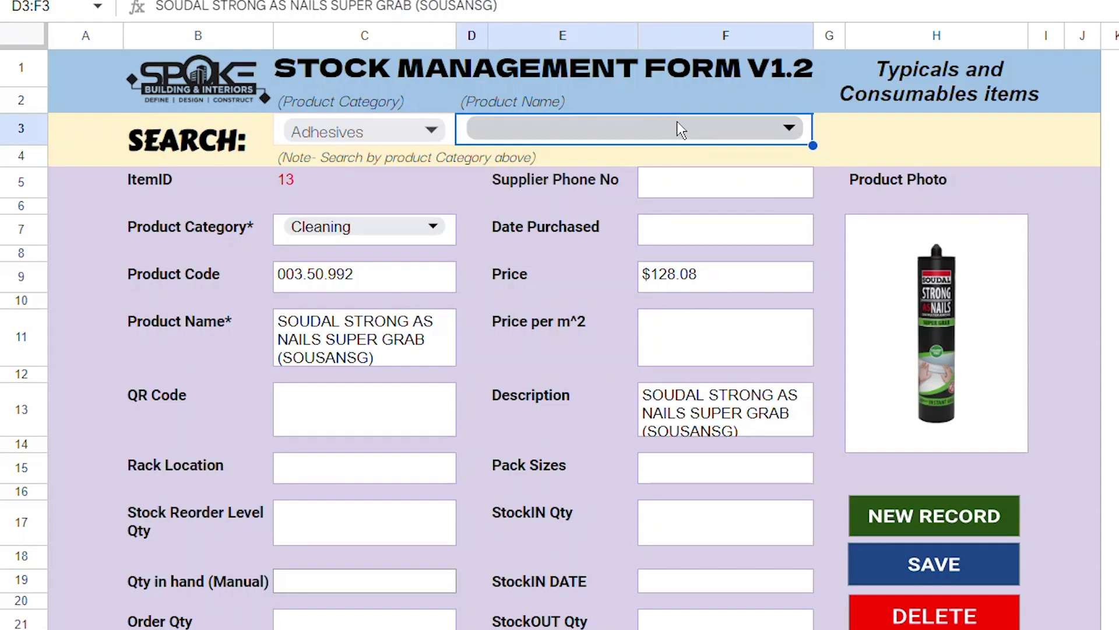
Search for the product "Adhesive, 203 premium spray contact" and review its record through the whole form.
double_click(770, 141)
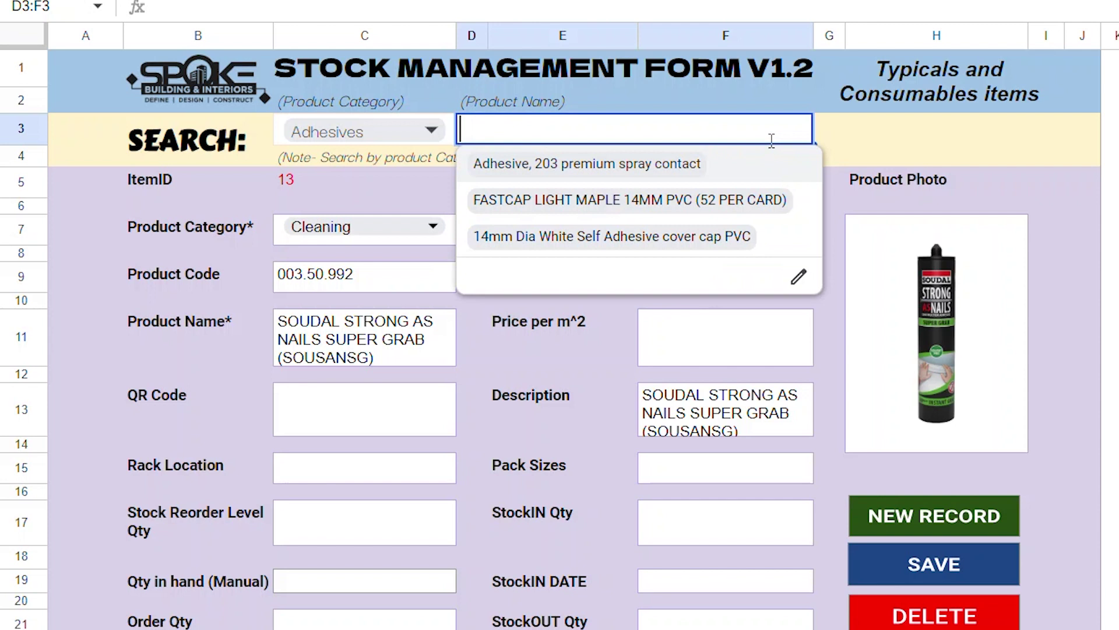
click(578, 171)
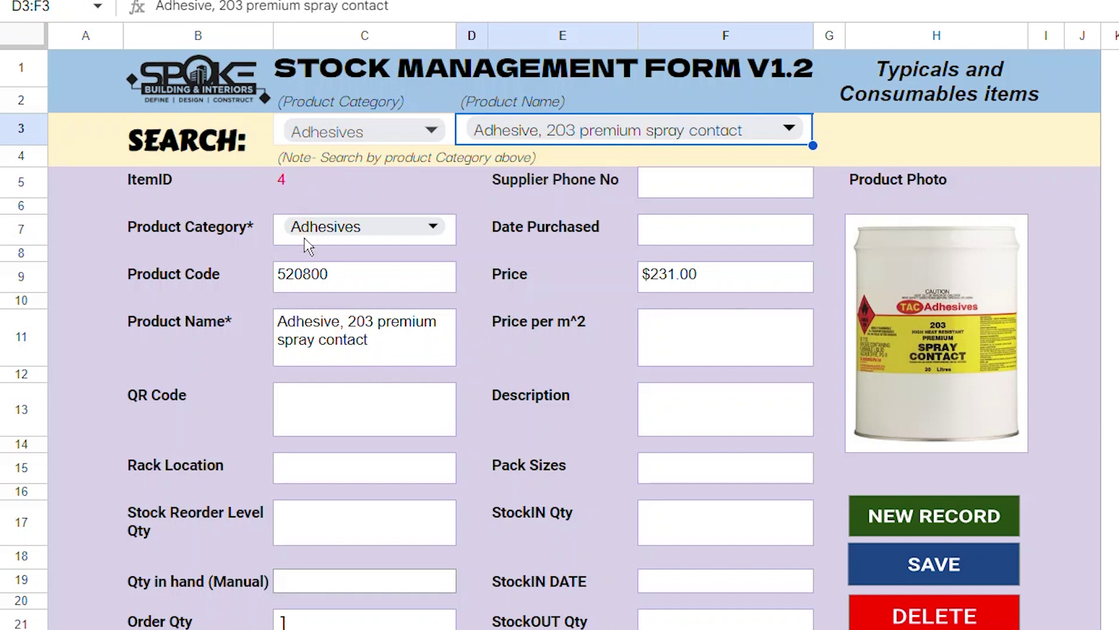
scroll(387, 270, down, 7)
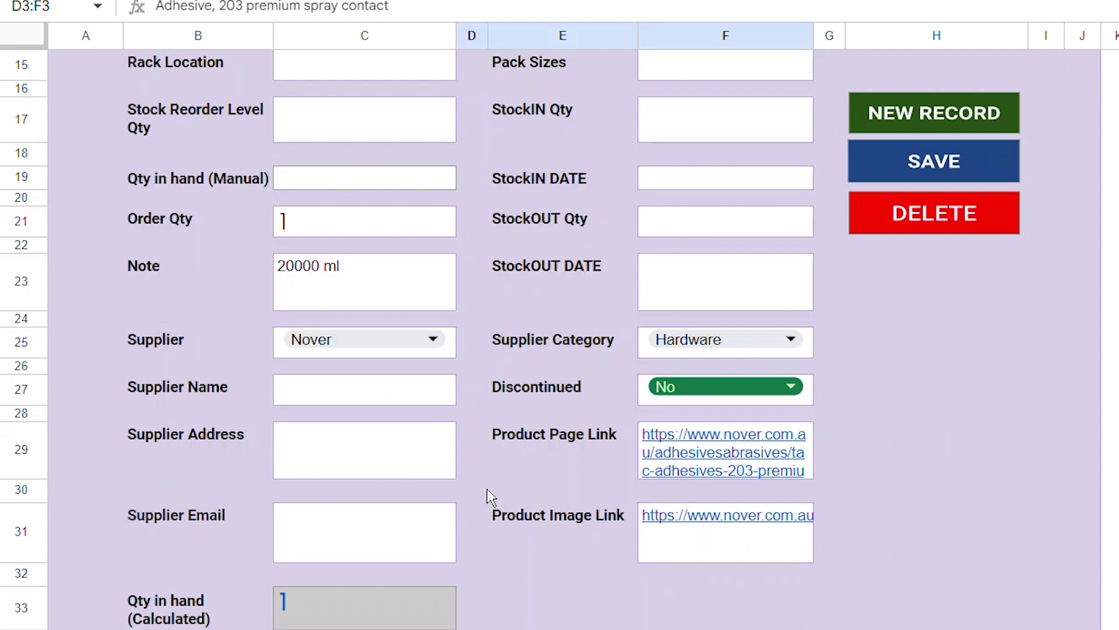
scroll(486, 489, up, 7)
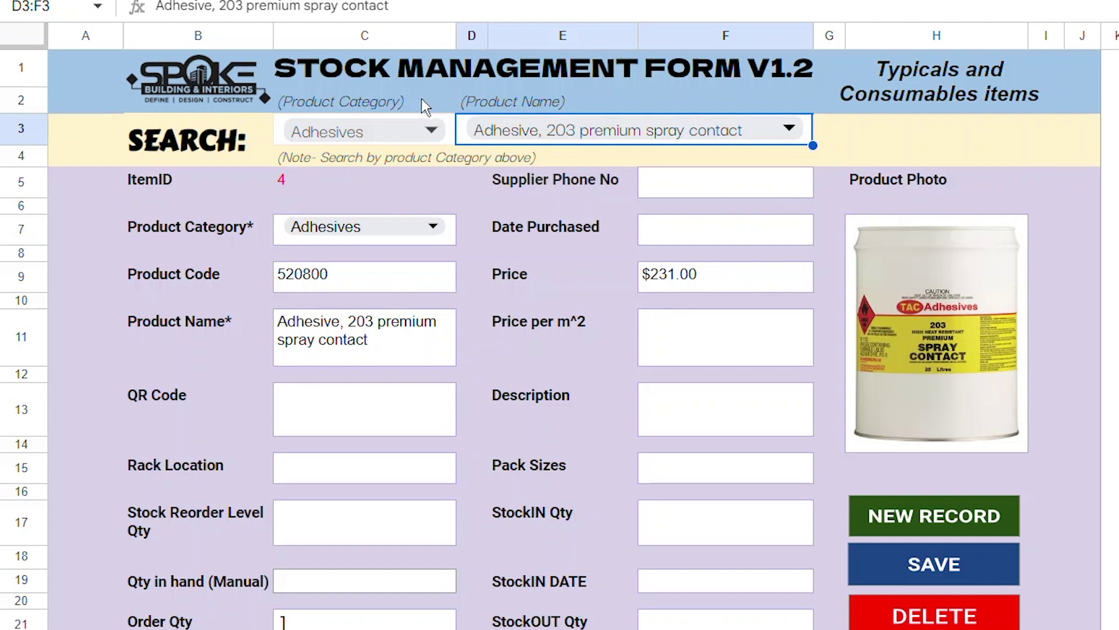
Set the search category to Brads Nails and load the product "32mm (1-1/4~) Brads C1 Series Galv (18520)".
click(432, 130)
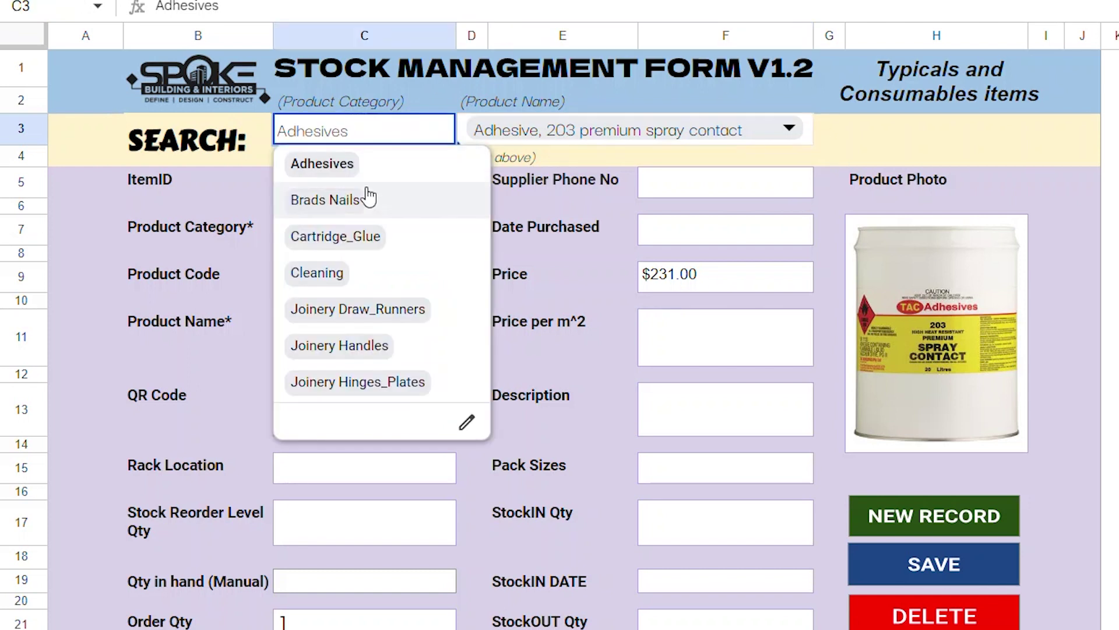
click(340, 201)
mouse_move(808, 127)
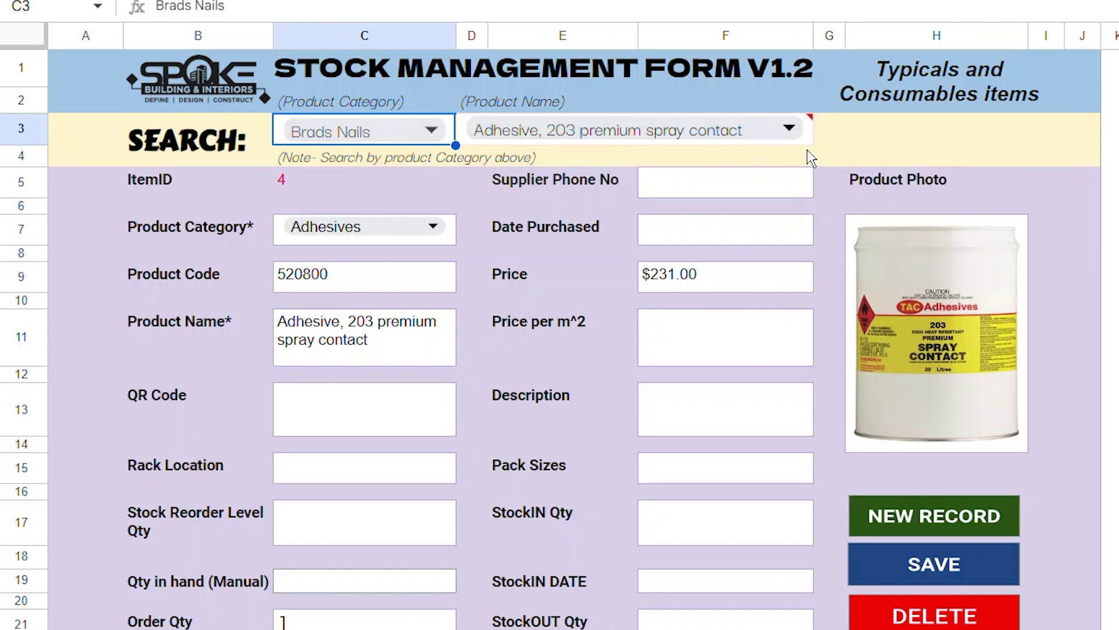
double_click(794, 131)
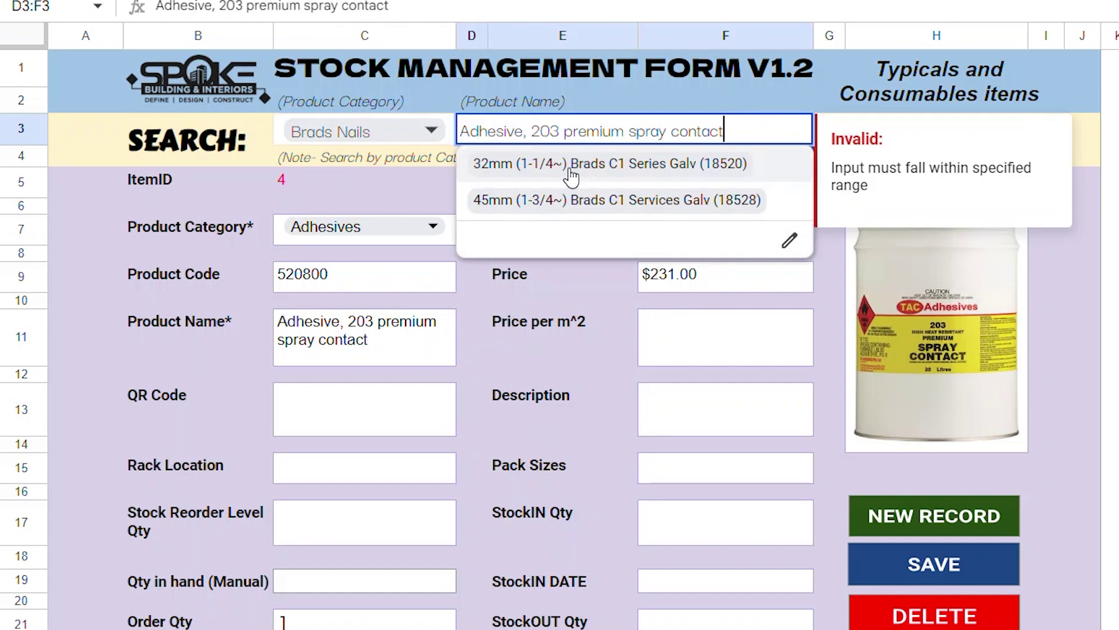
click(542, 163)
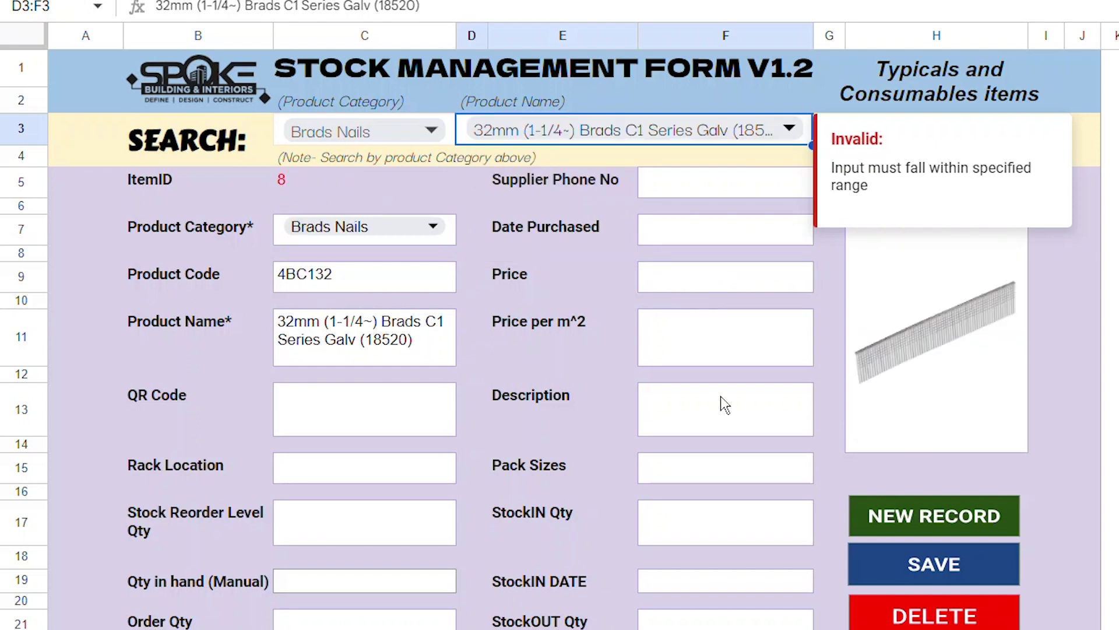
click(1112, 277)
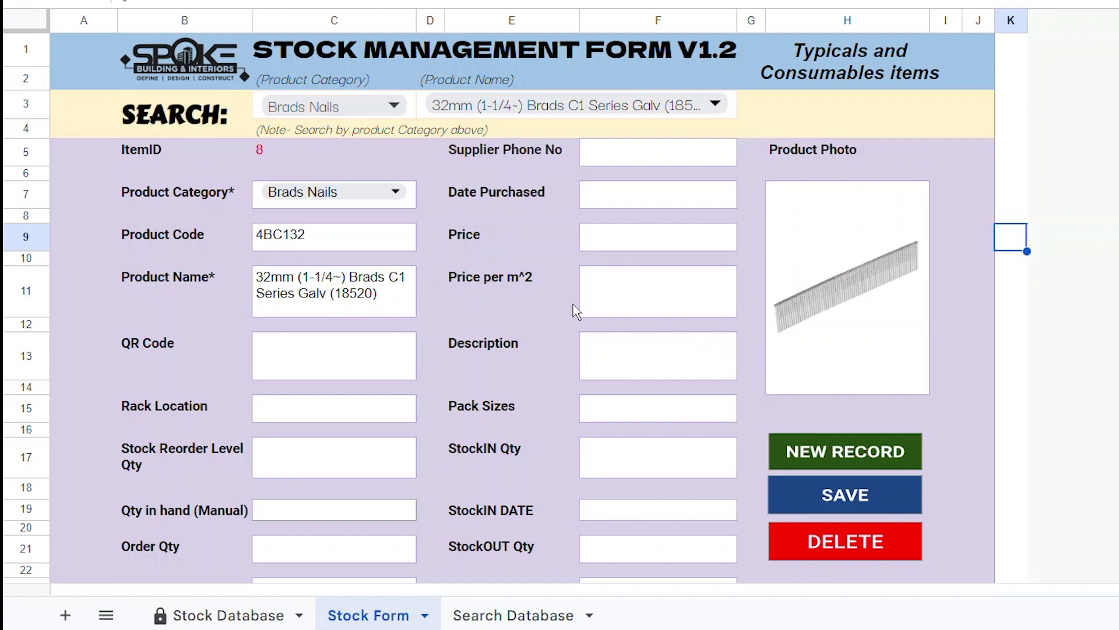
Examine the columns of the Stock Database sheet, from ItemID across to the product links and photos.
click(233, 617)
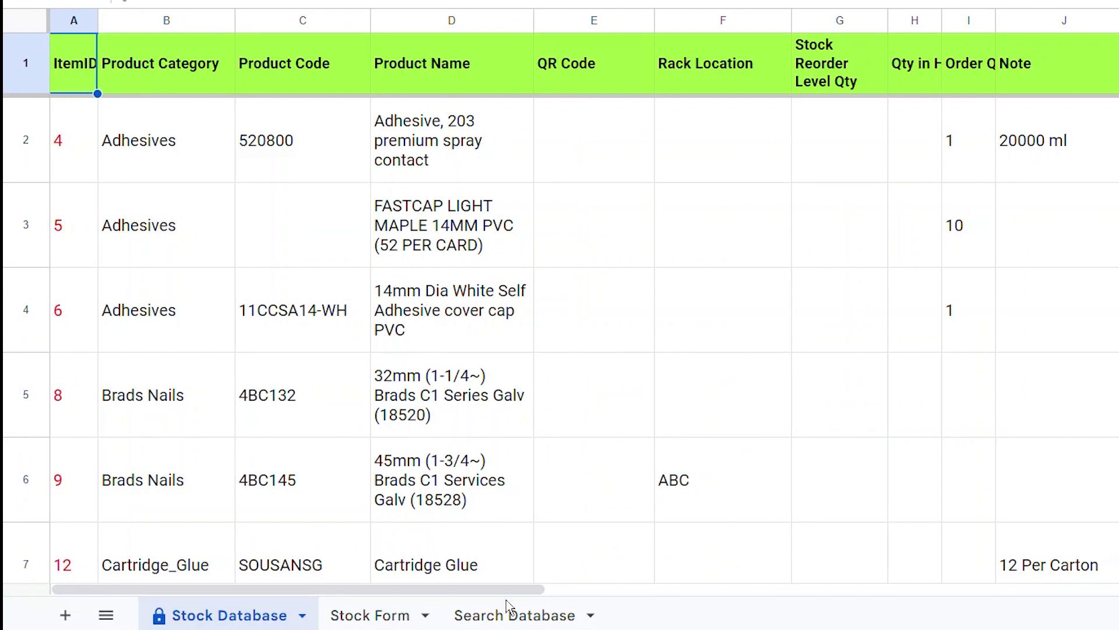
drag(313, 594, 1049, 590)
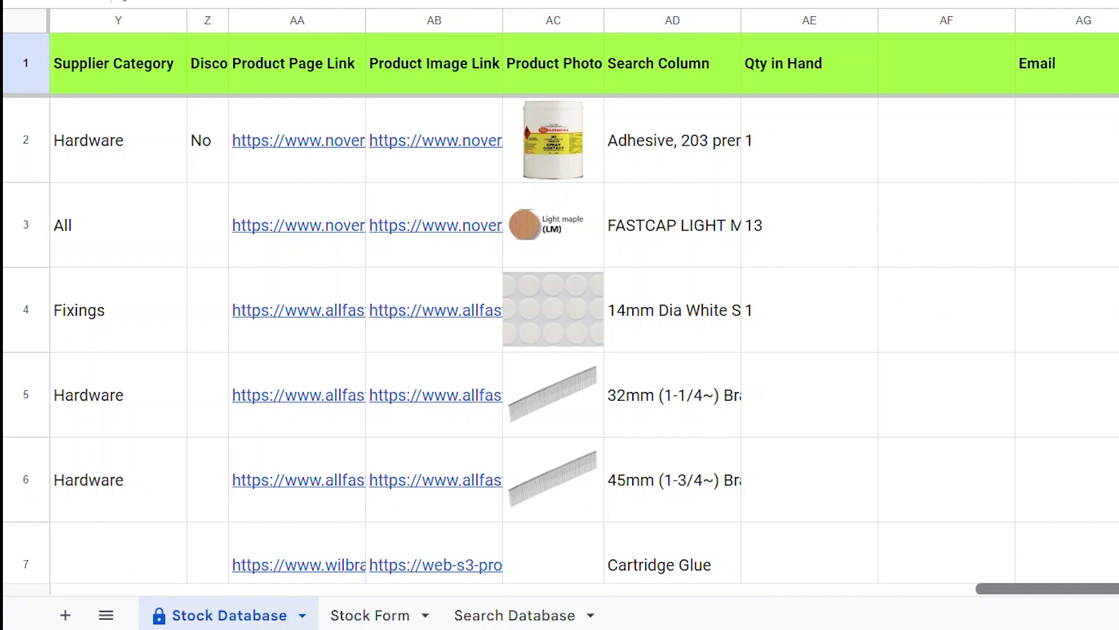
scroll(559, 315, left, 5)
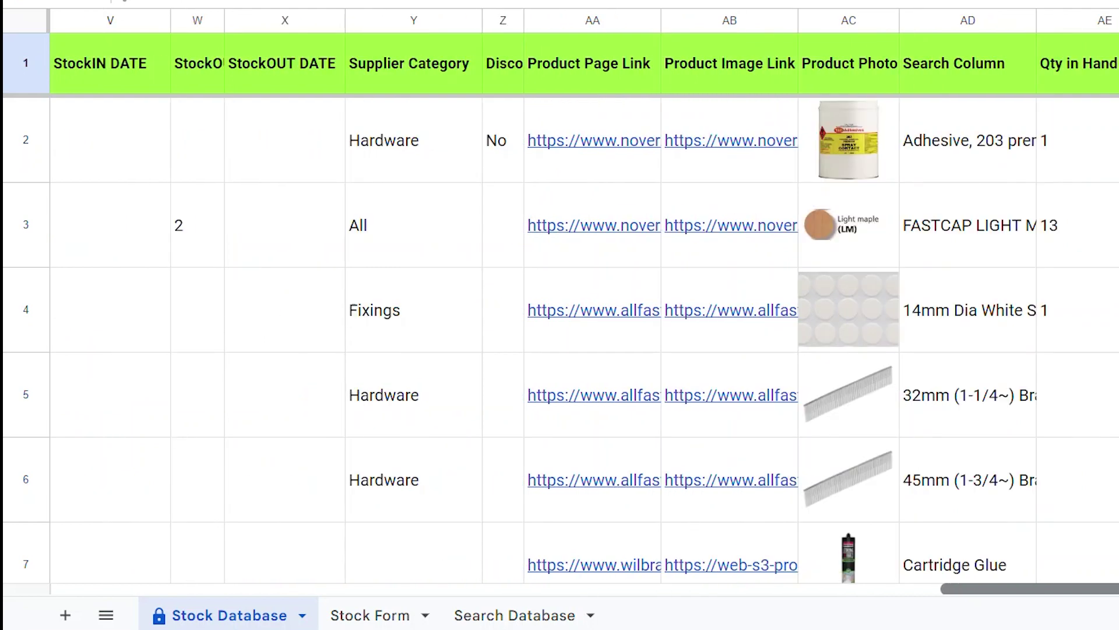
drag(936, 589, 299, 601)
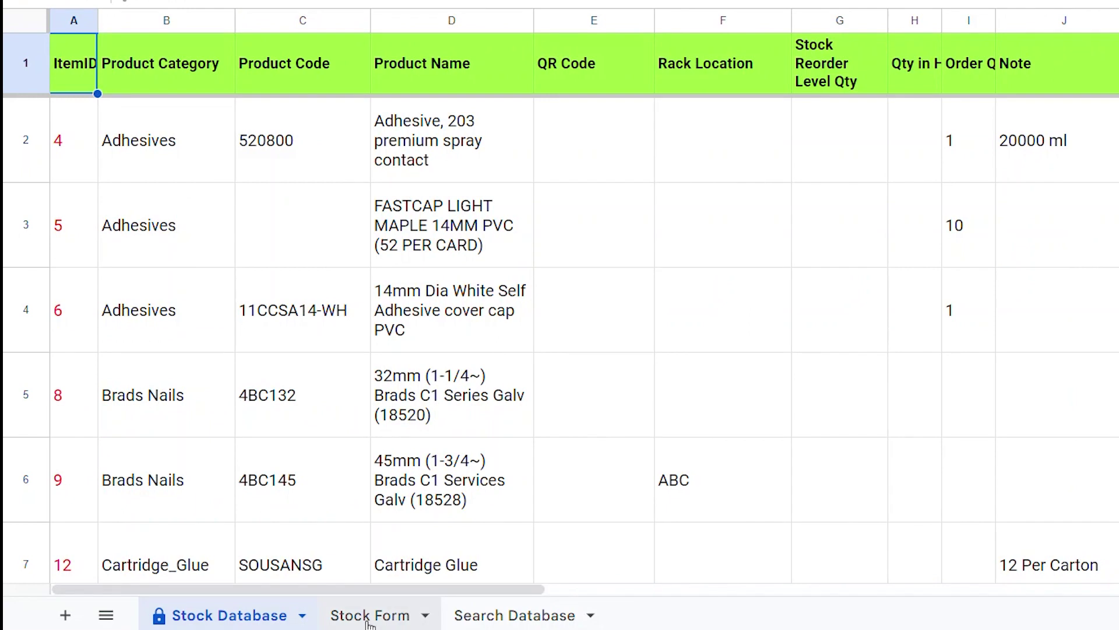
drag(333, 590, 1113, 592)
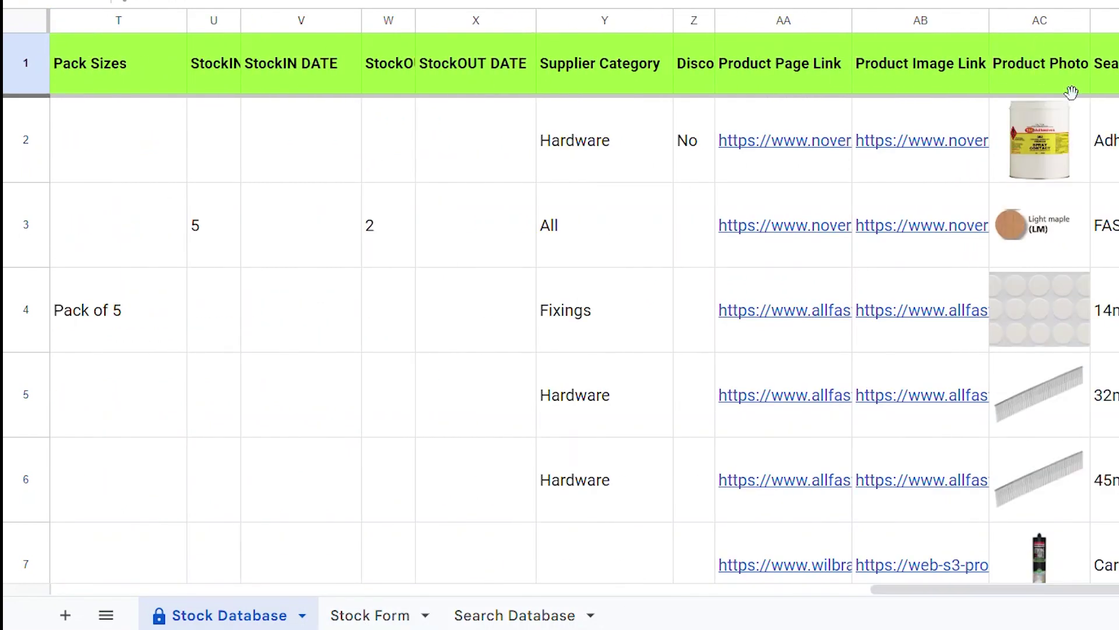
Inspect the array formulas in the Product Photo and Search Column headers of the Stock Database sheet.
click(1016, 74)
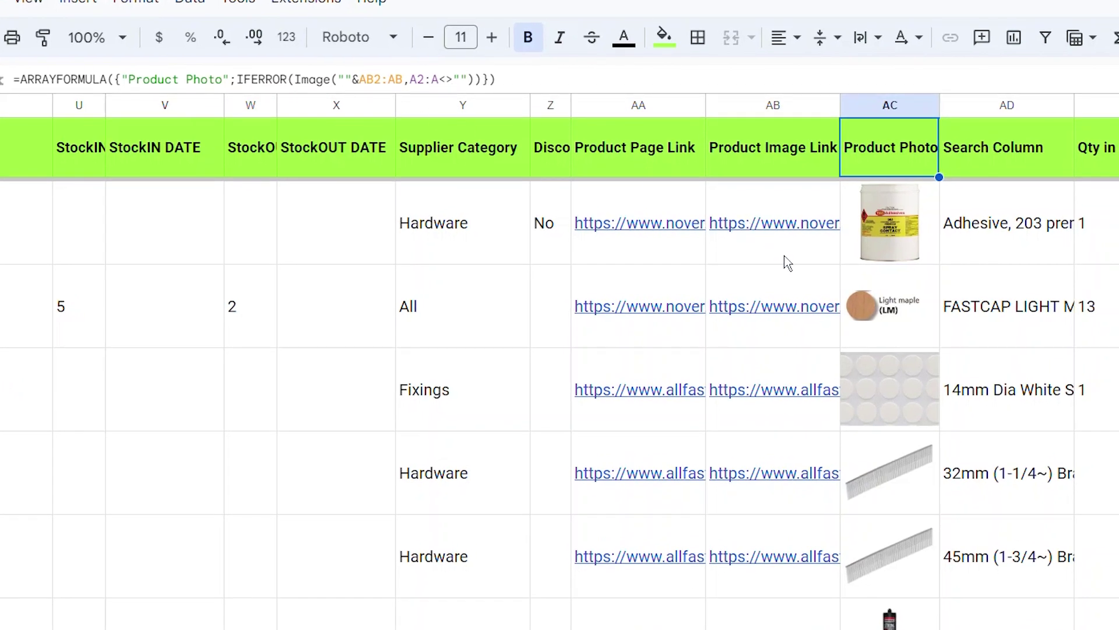
mouse_move(773, 236)
click(1021, 156)
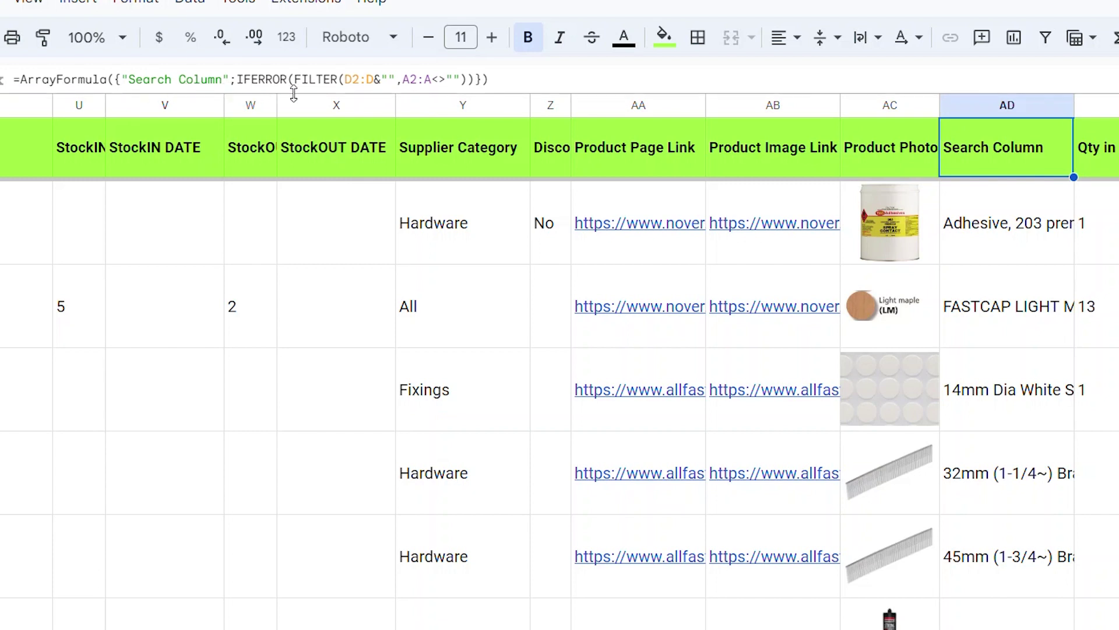
click(995, 233)
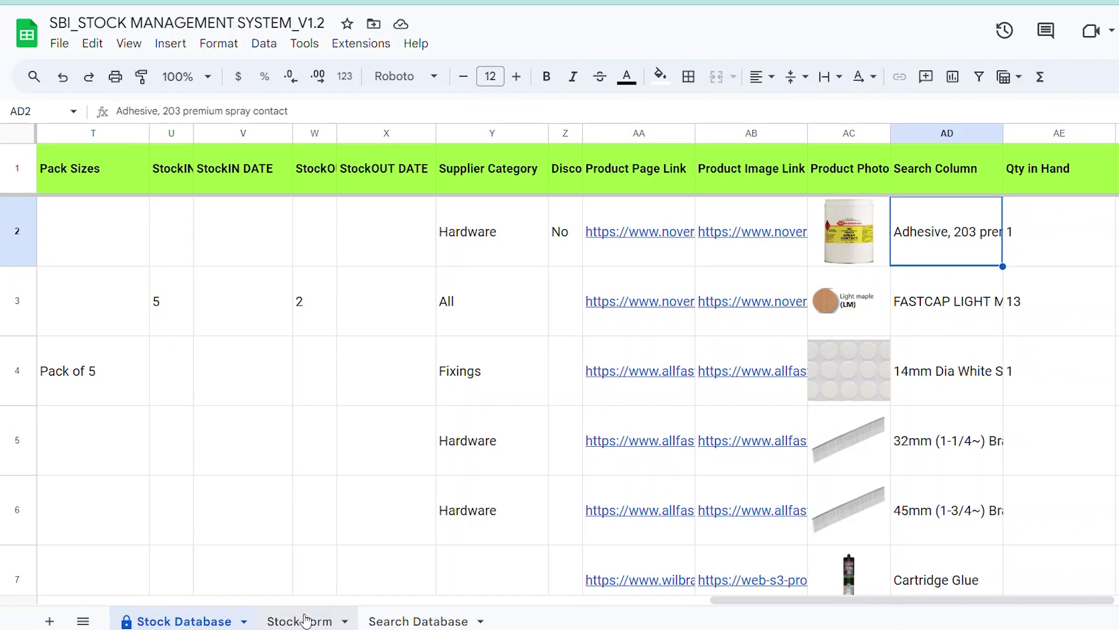
Examine the data validation rule of category search cell C3 on the Stock Form sheet and its source column in Stock Database.
click(304, 620)
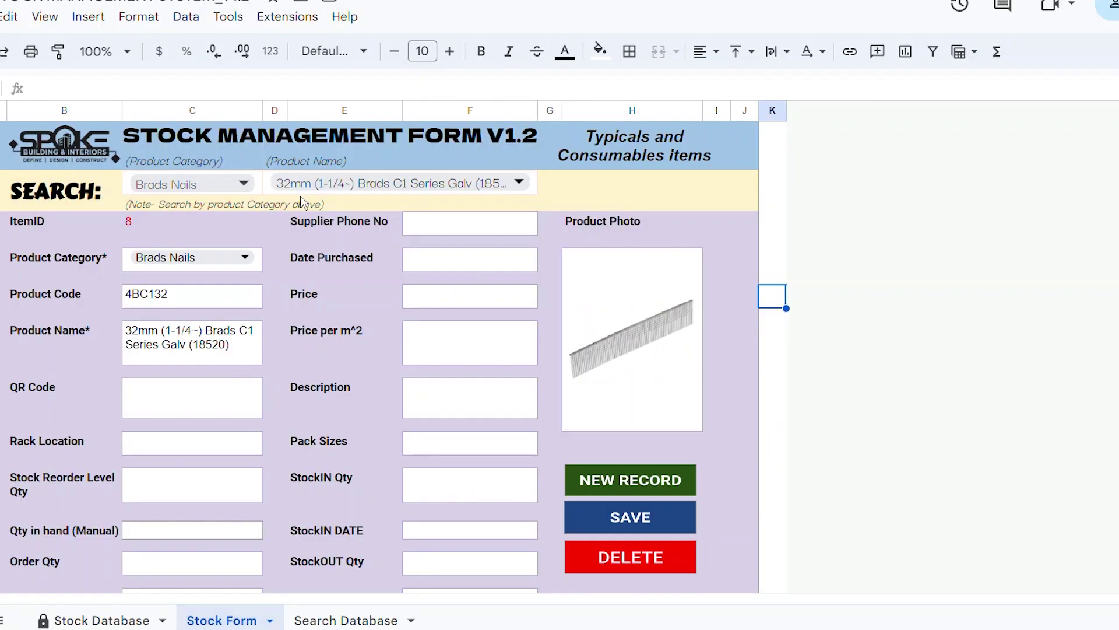
click(258, 194)
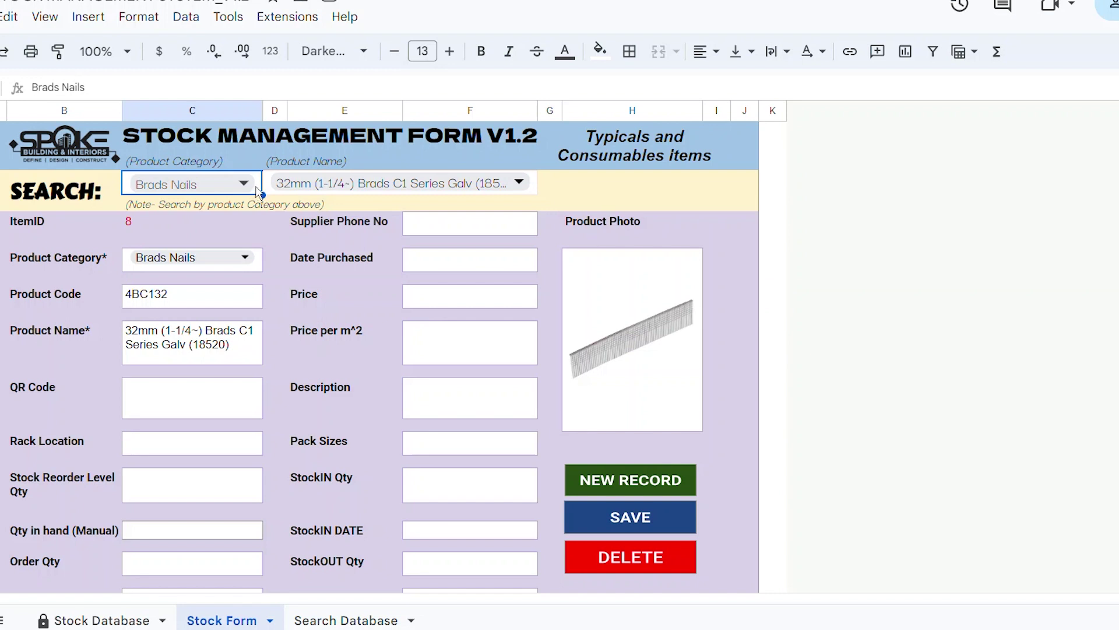
click(186, 19)
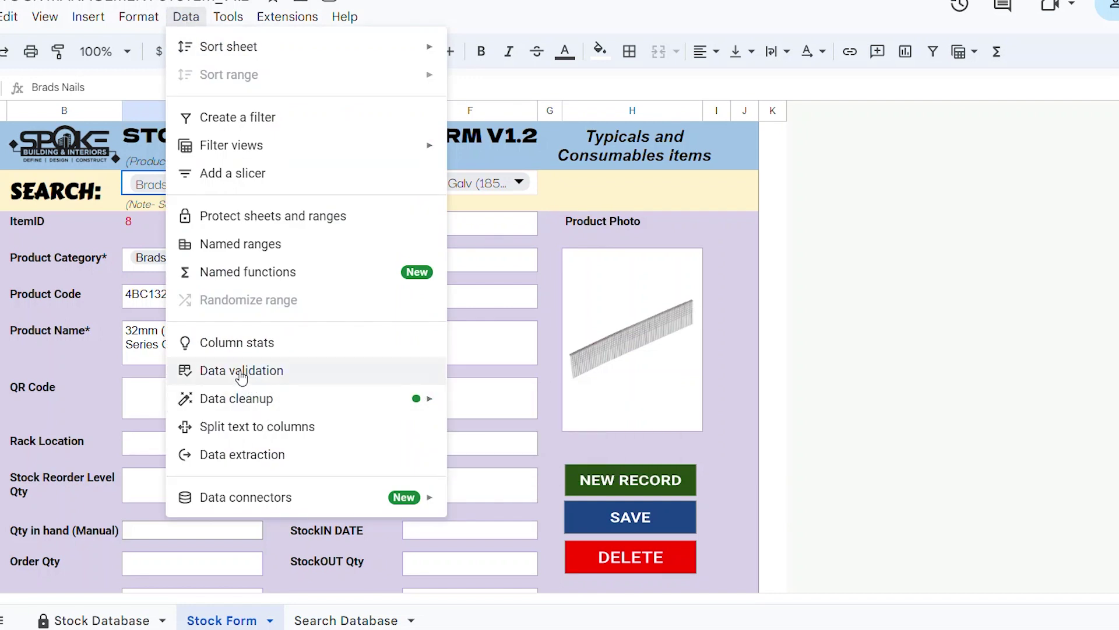
click(241, 373)
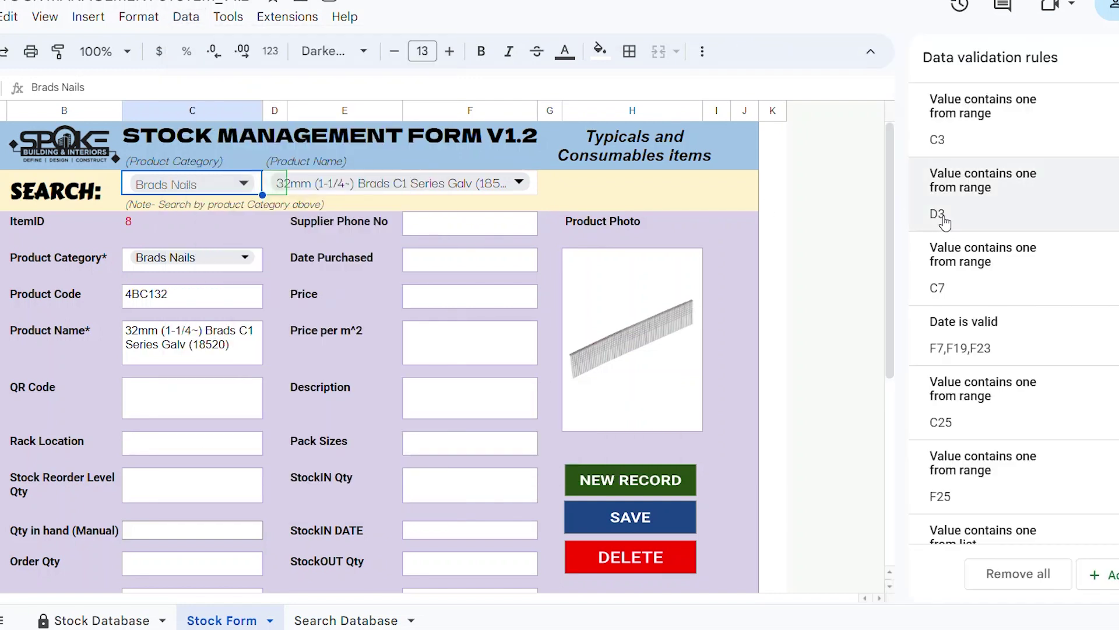
click(980, 134)
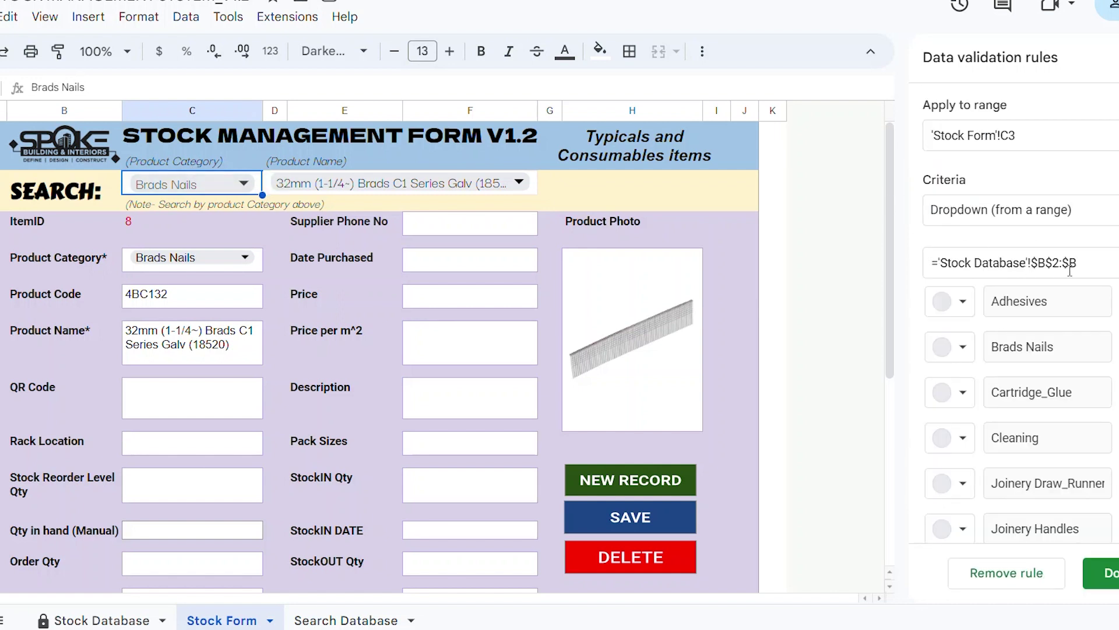
click(1101, 573)
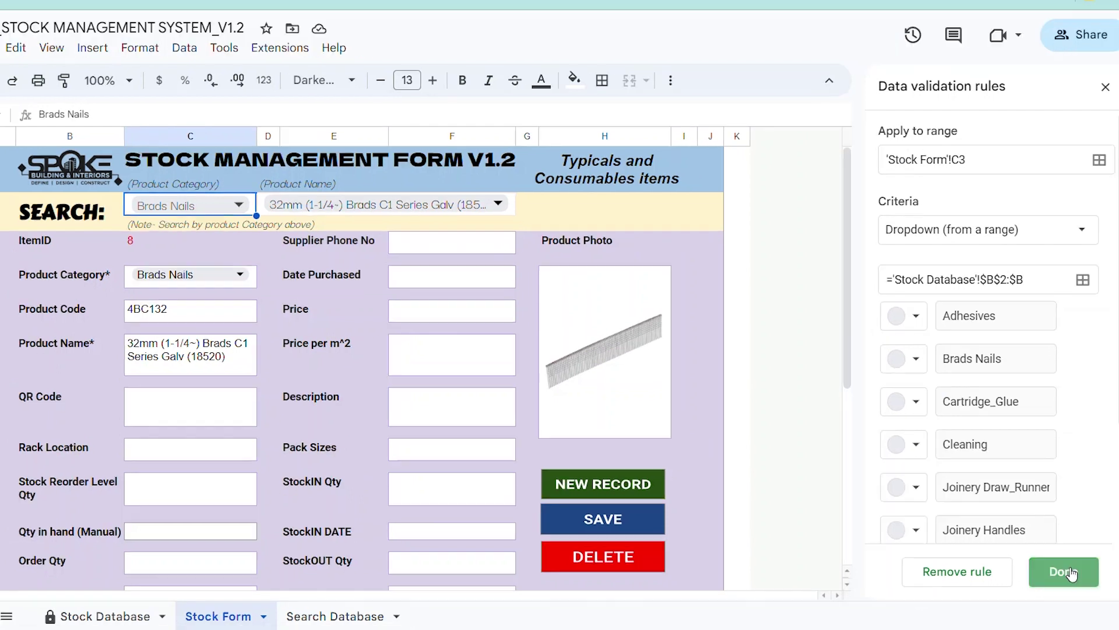
click(87, 620)
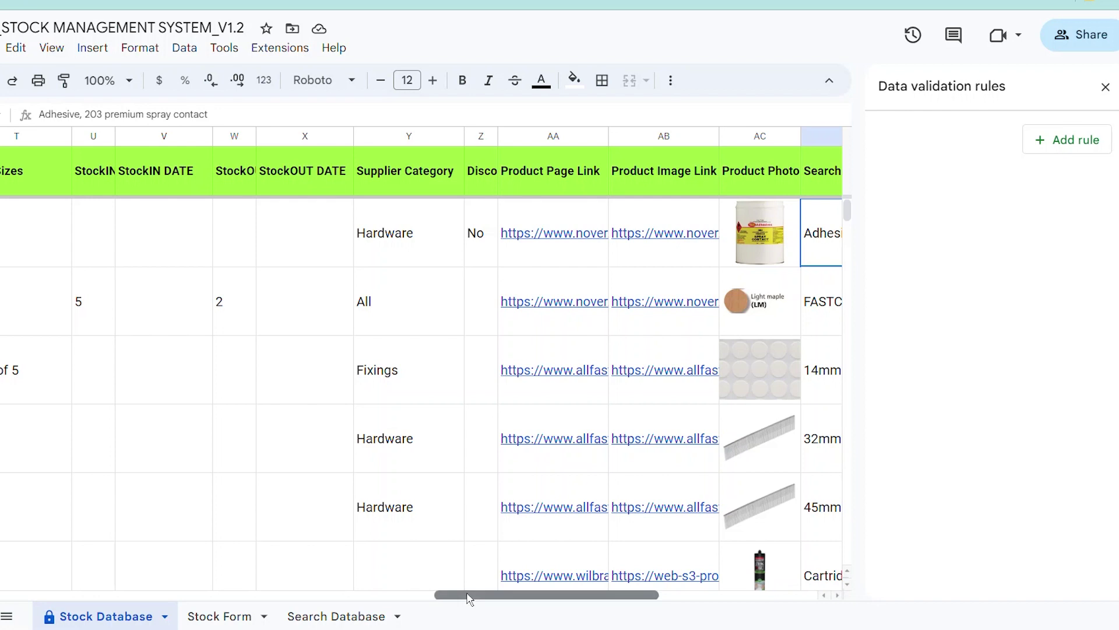
drag(471, 595, 37, 595)
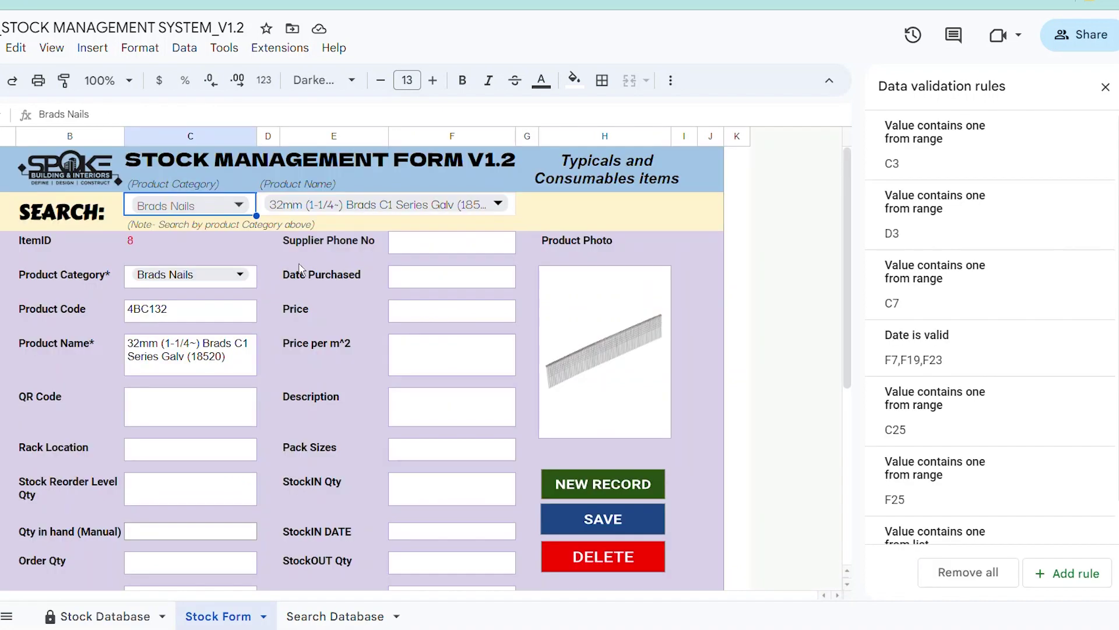
Examine the data validation rule of the product name search cell D3 on the Stock Form sheet.
click(514, 213)
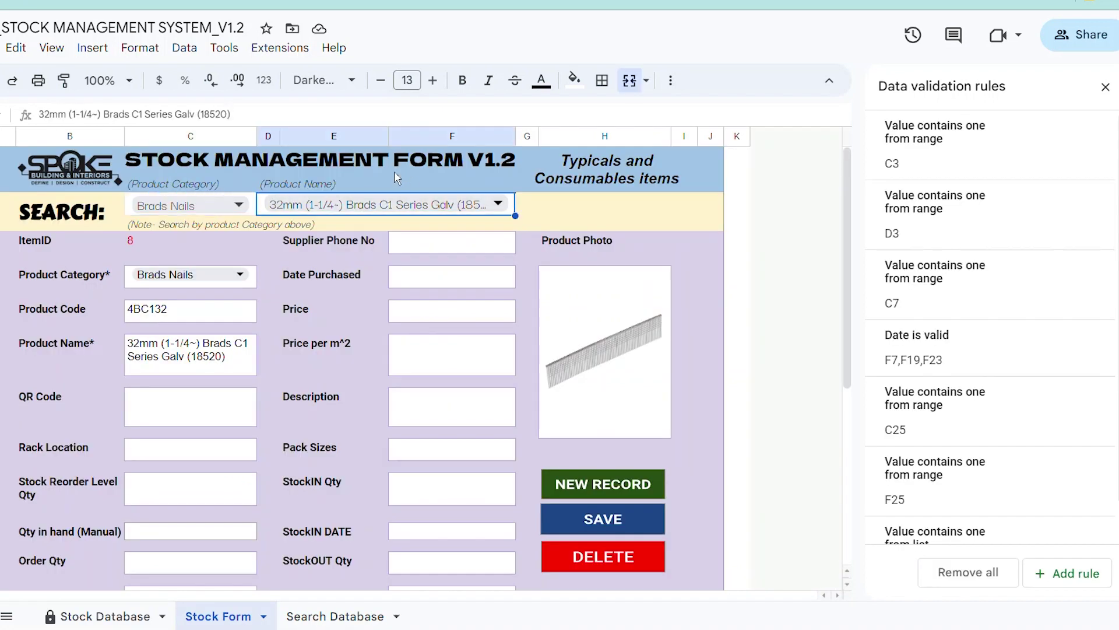
click(927, 223)
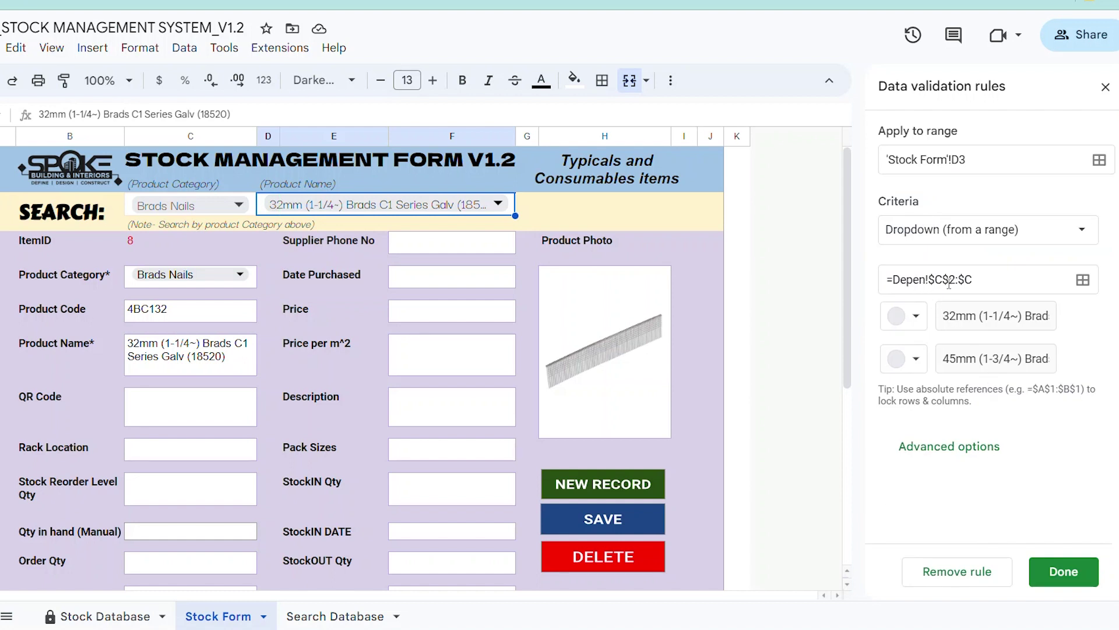
click(1061, 573)
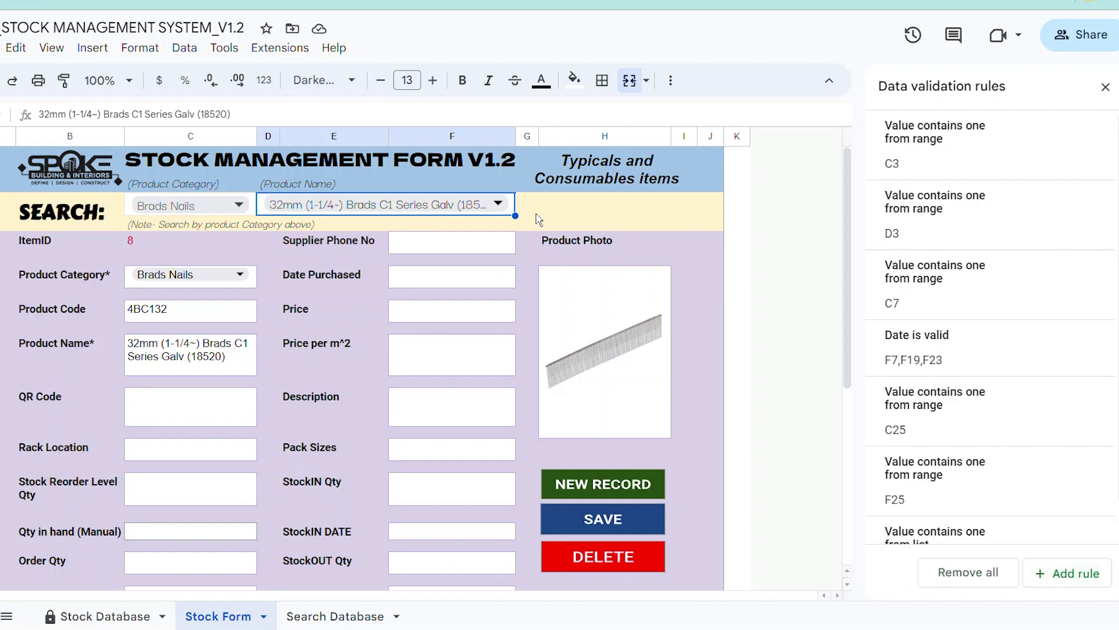
click(1105, 87)
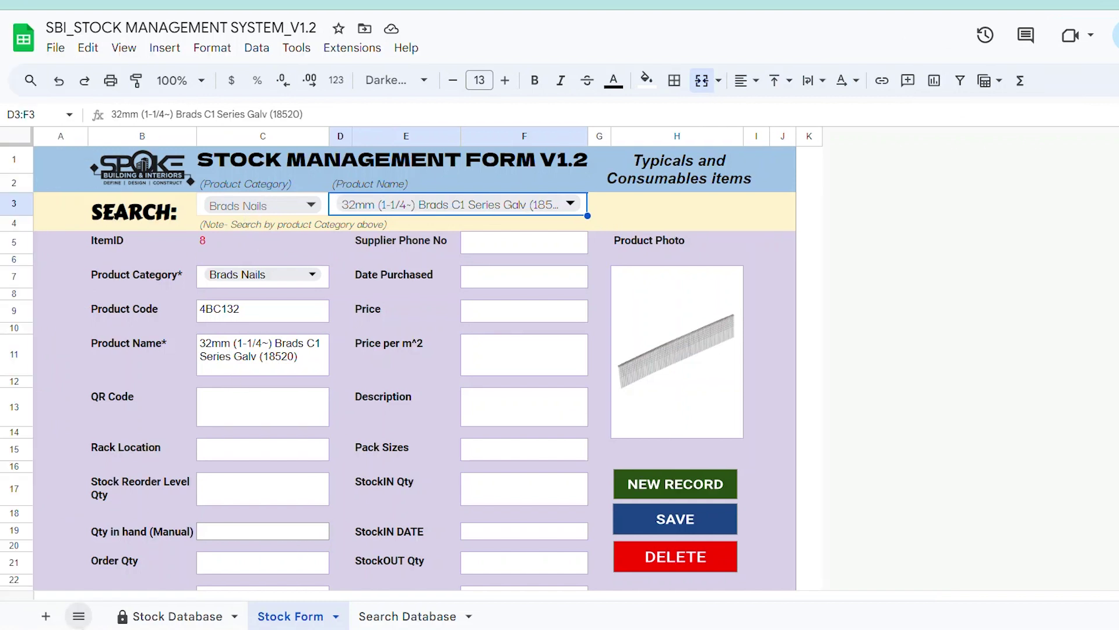
Show the hidden Depen sheet and inspect the QUERY and FILTER formulas in cells A2, B2 and C2.
click(79, 617)
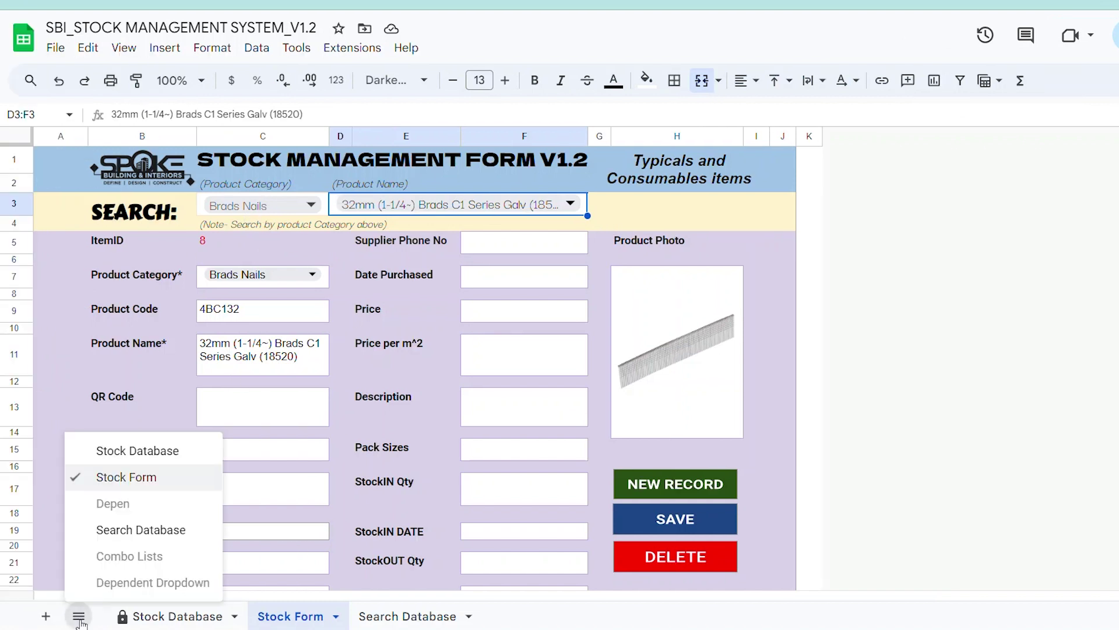
click(108, 504)
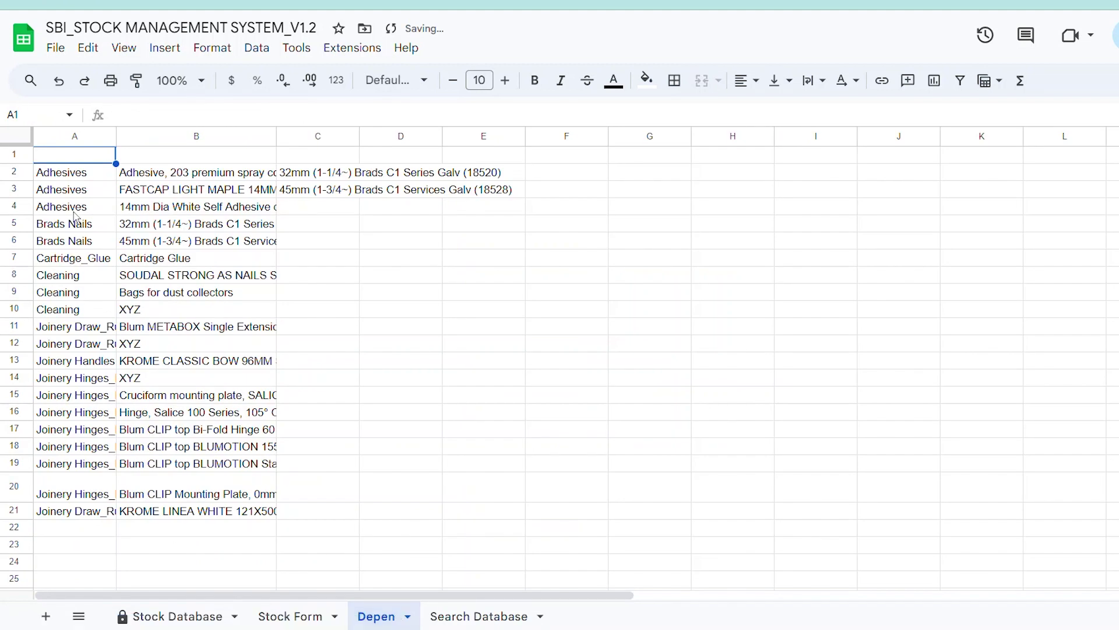
click(77, 175)
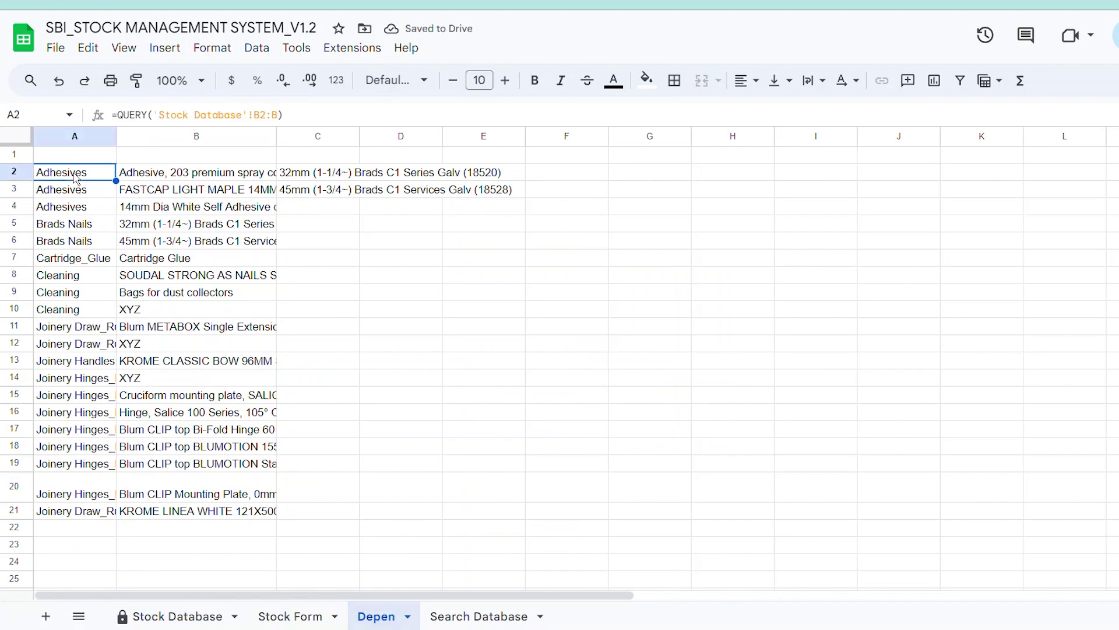
click(166, 179)
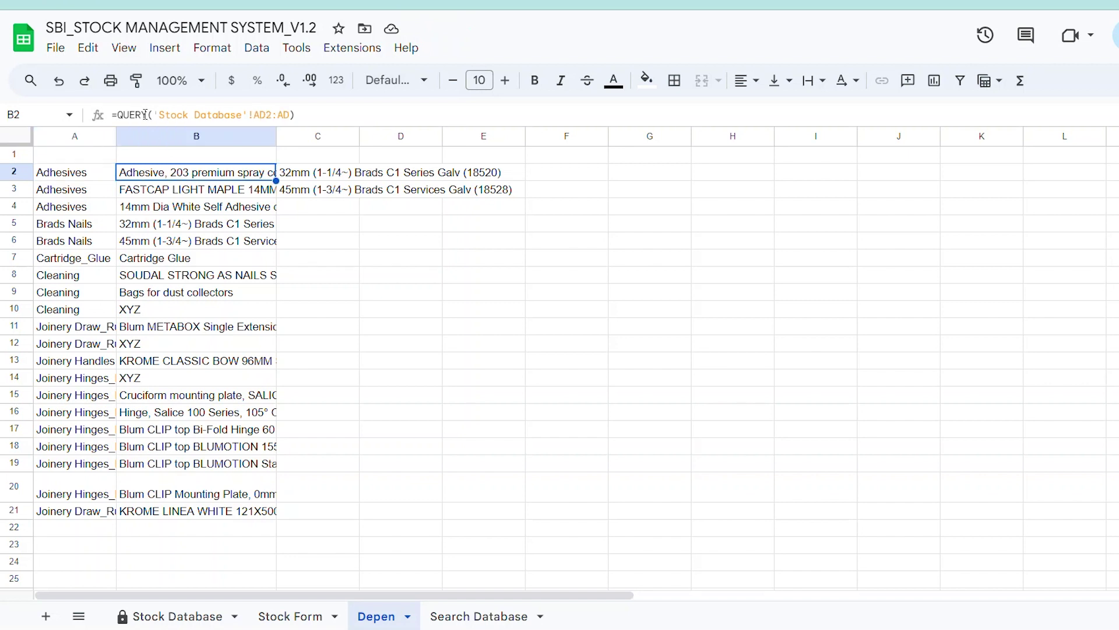
click(318, 174)
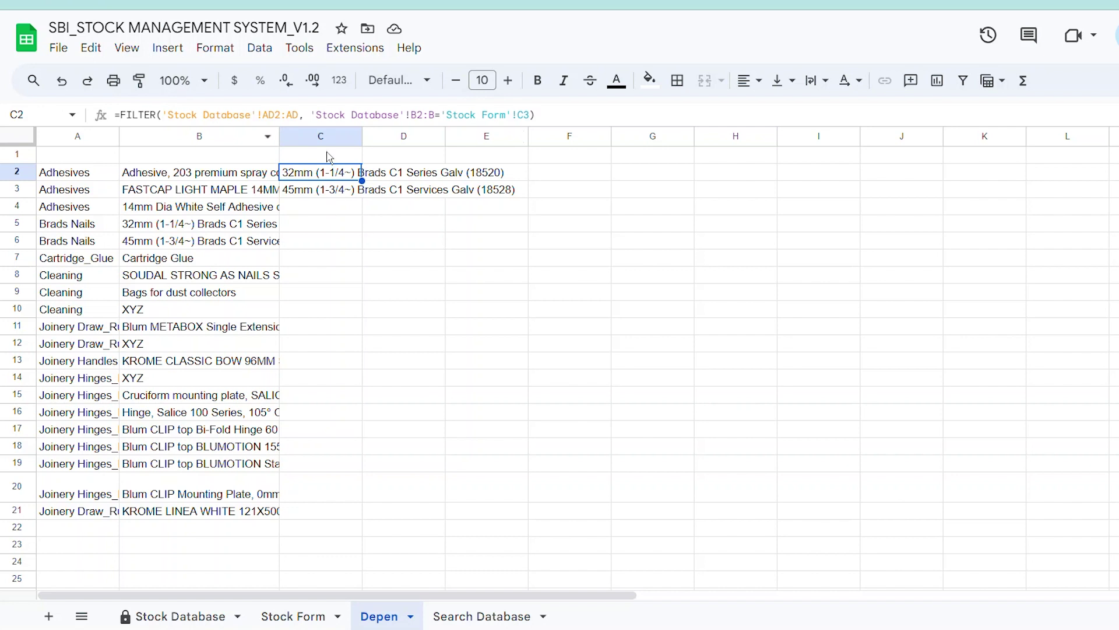
Review the fields of the Stock Form sheet and the last rows of the Stock Database sheet.
click(292, 619)
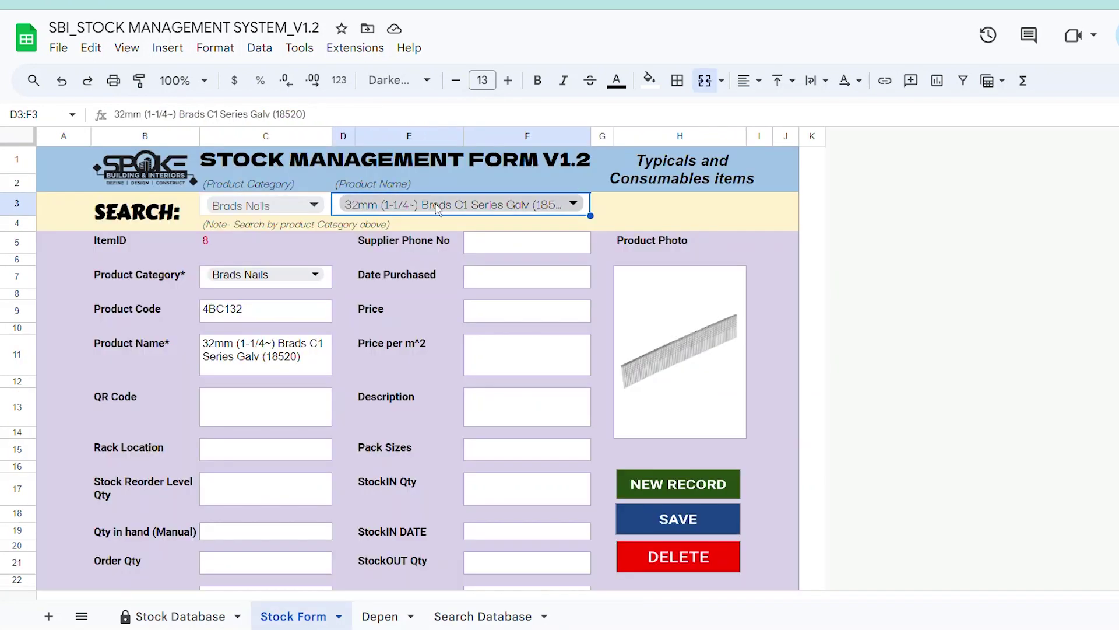
click(260, 48)
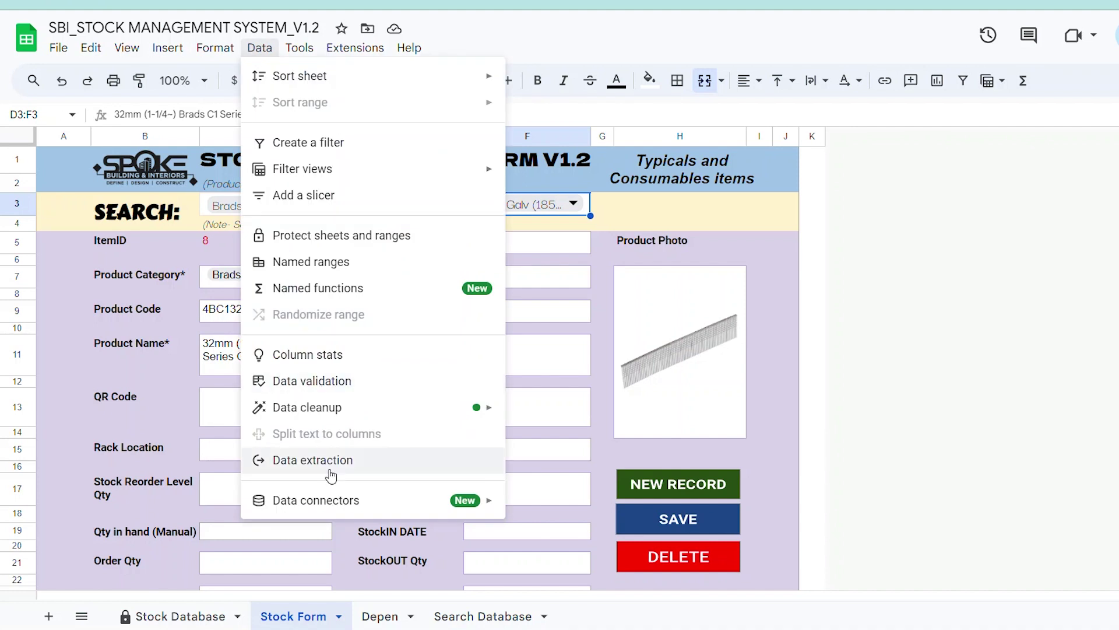
click(926, 328)
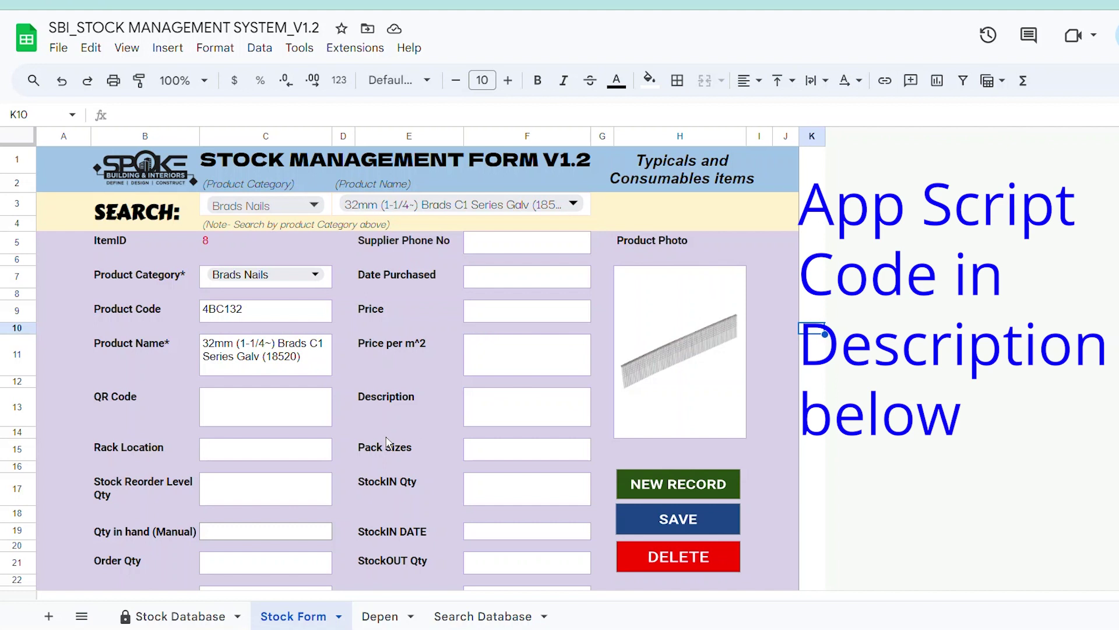
scroll(387, 442, down, 5)
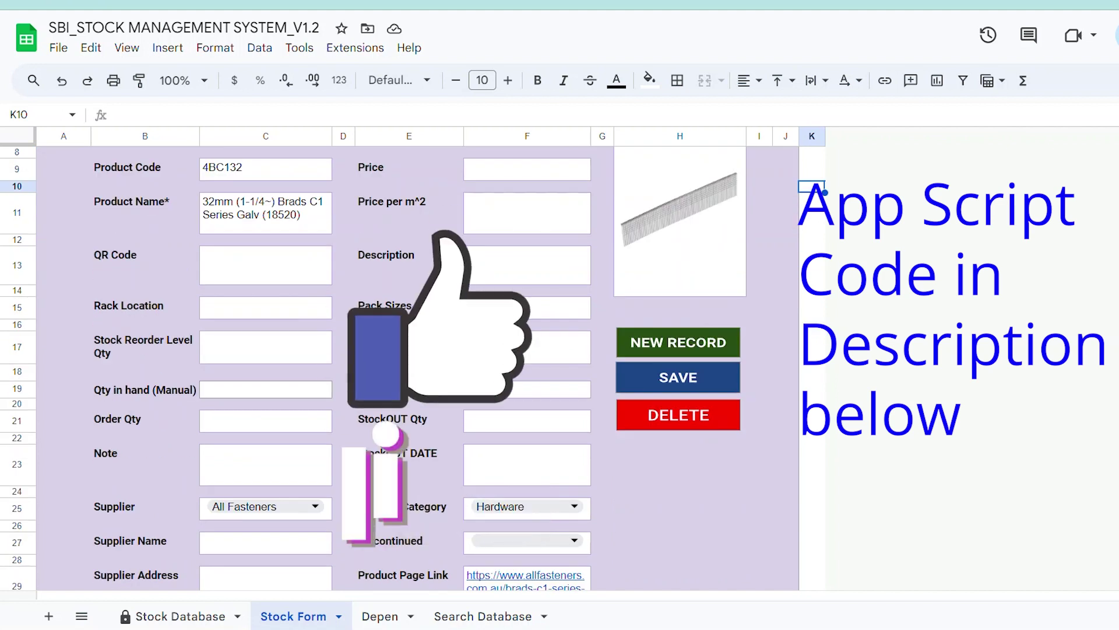
scroll(404, 477, up, 4)
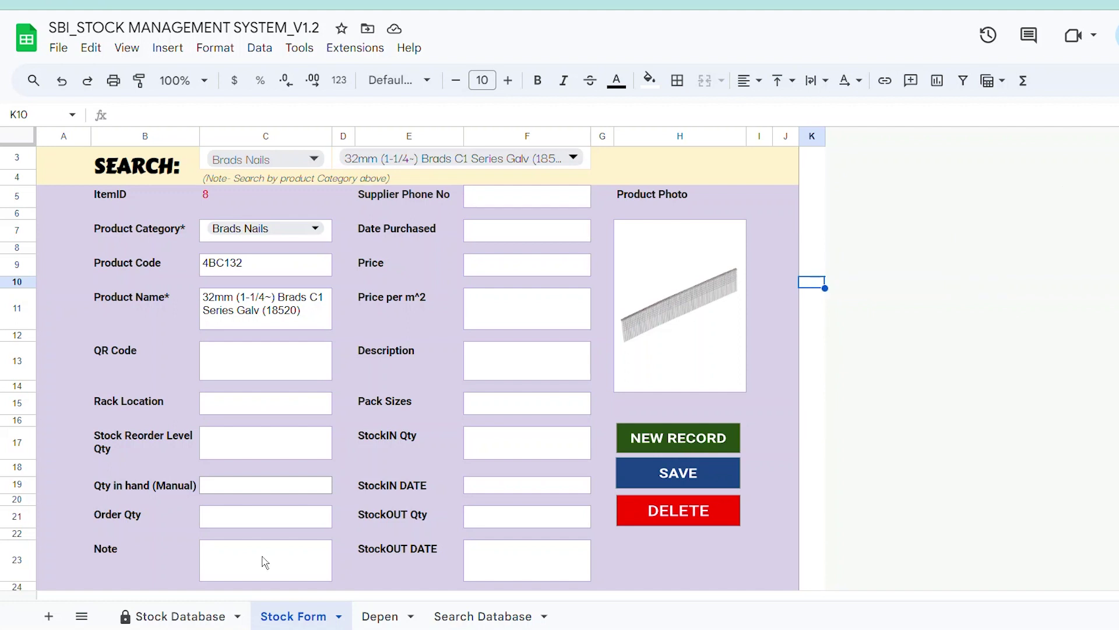
click(210, 612)
scroll(75, 482, down, 10)
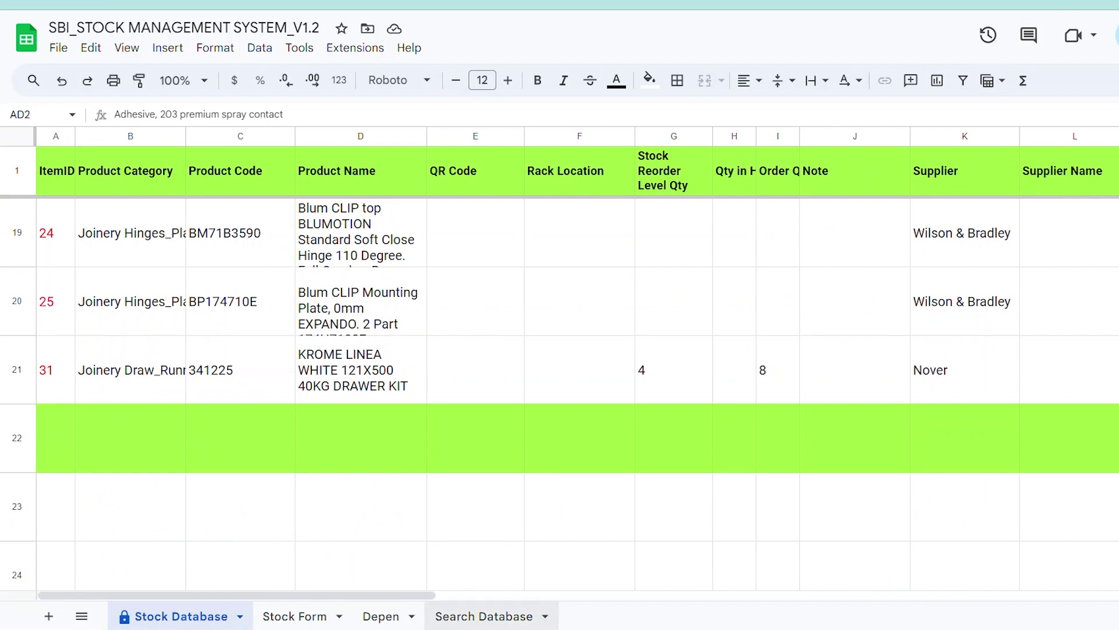
Start a new record on the Stock Form sheet and set its product category to White Sheet.
click(297, 616)
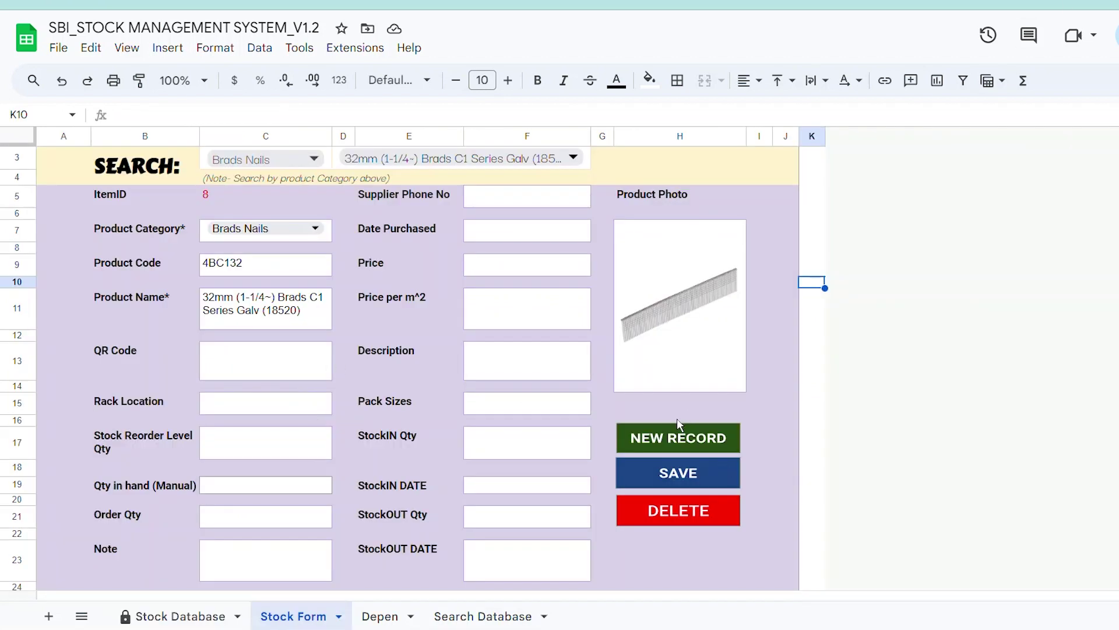
click(675, 441)
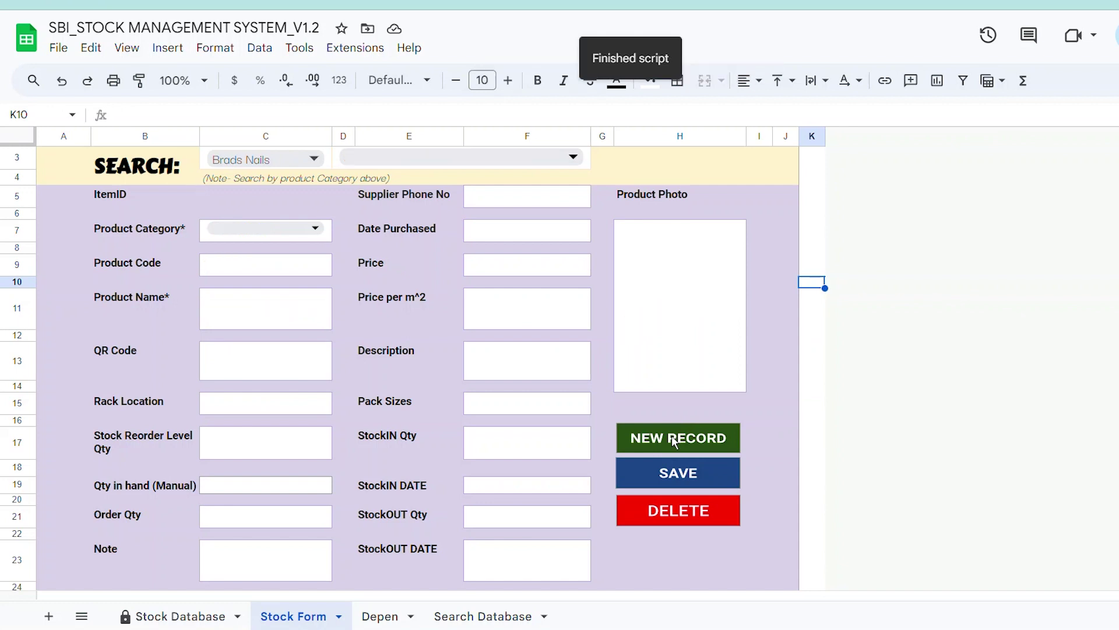
scroll(306, 356, up, 1)
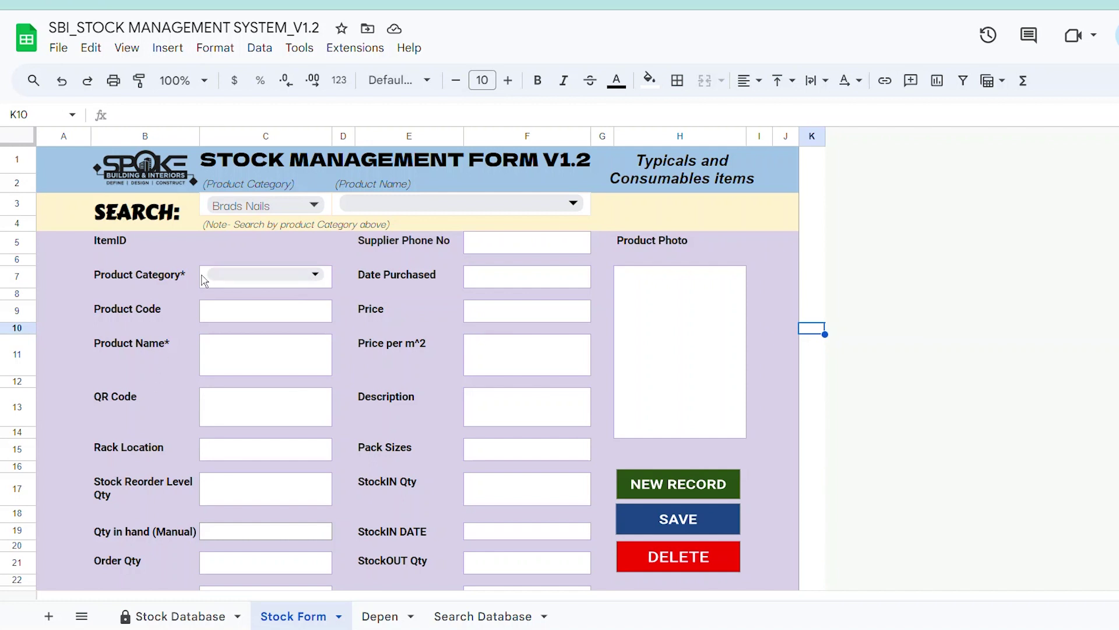
click(314, 277)
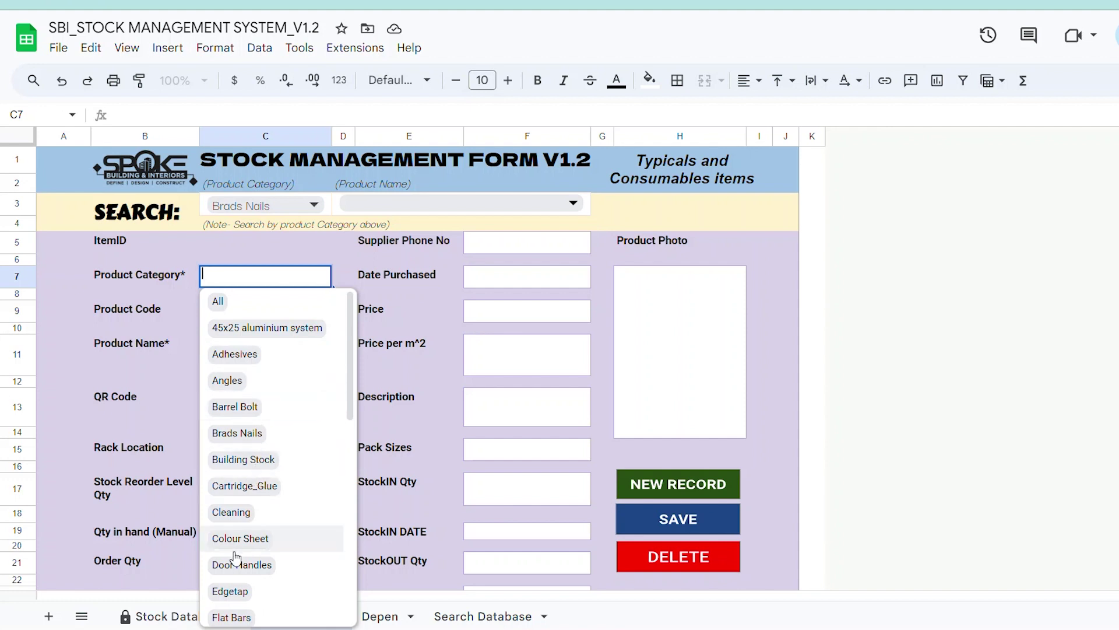
scroll(257, 564, down, 5)
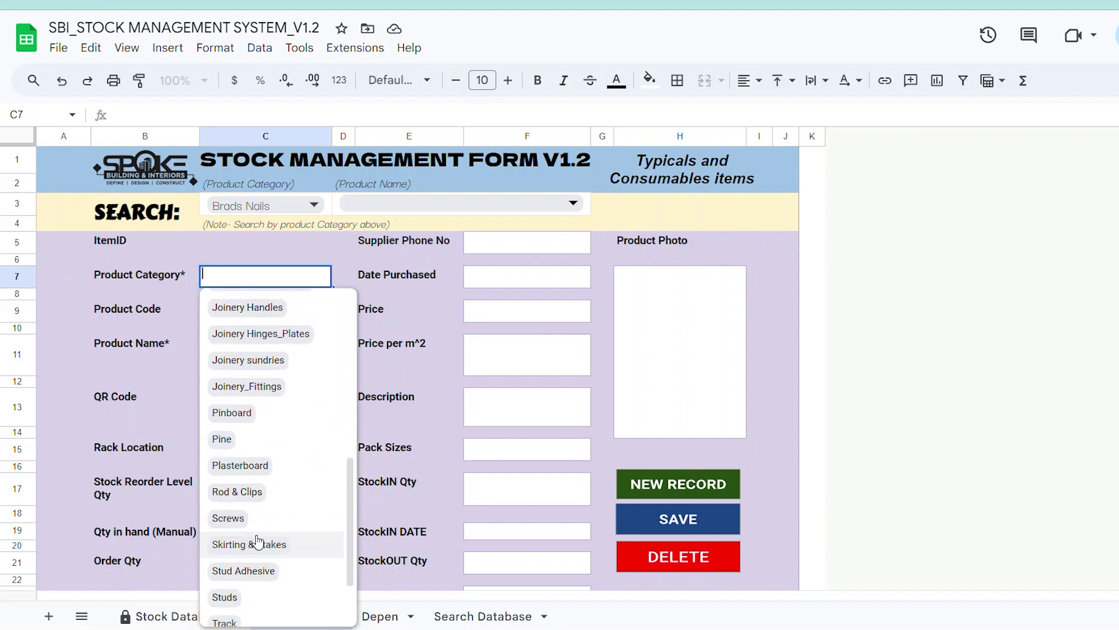
scroll(255, 567, down, 2)
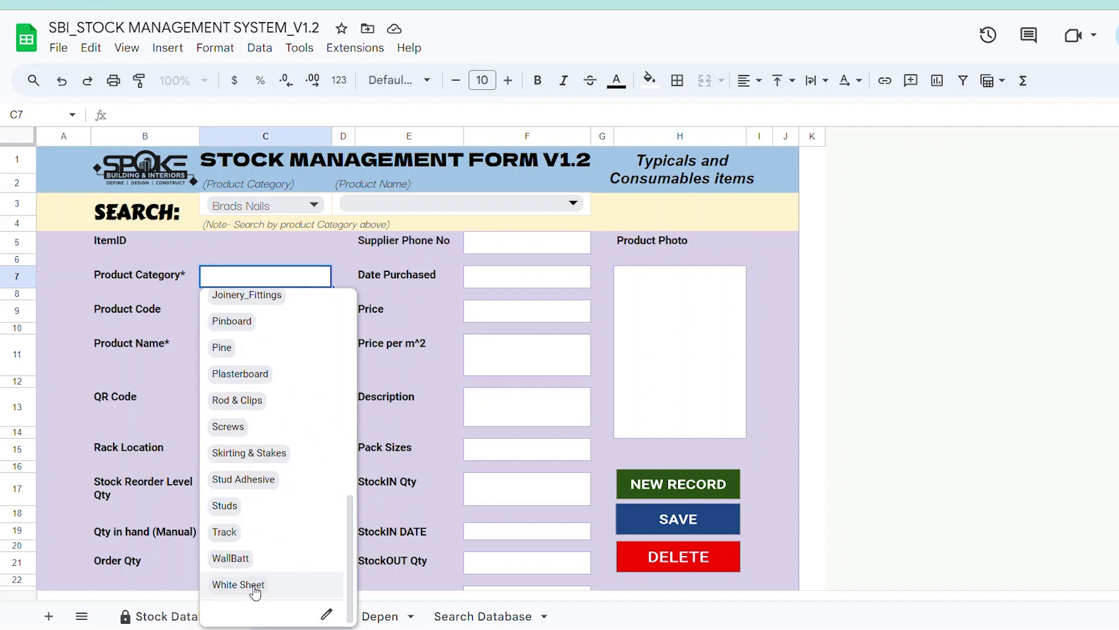
click(255, 586)
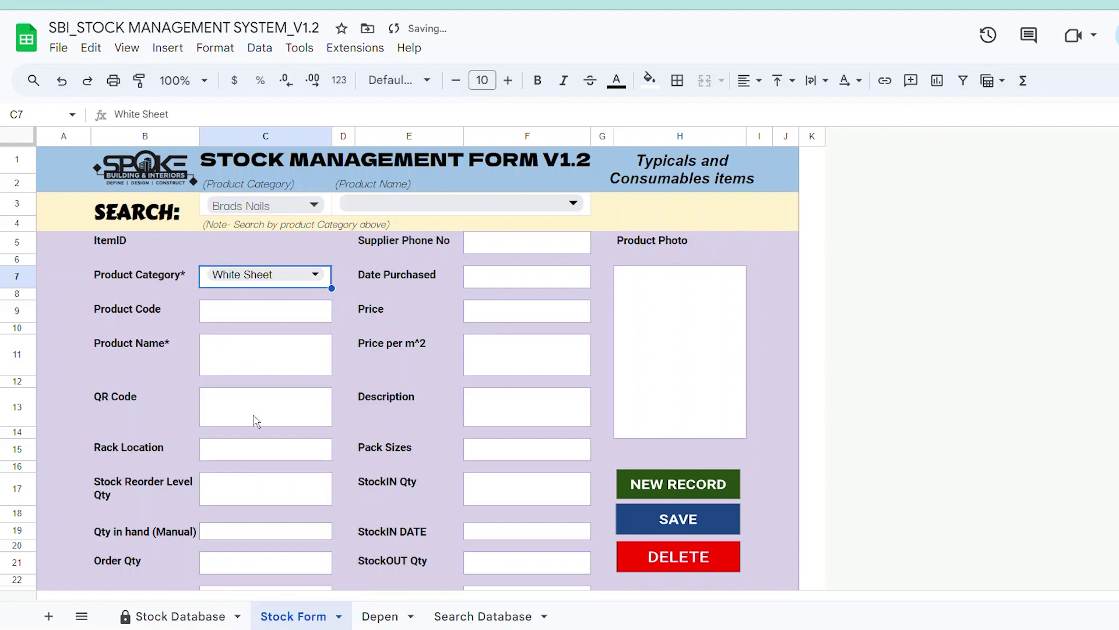
Enter "Carcass White 18mm" as the product name and save the new record.
click(232, 365)
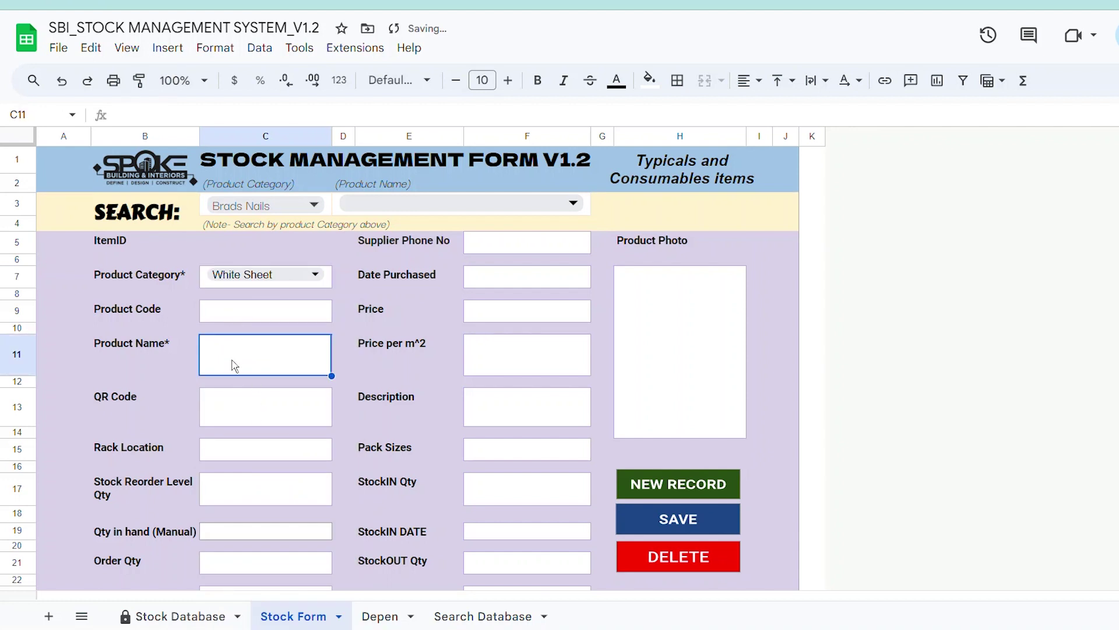
double_click(223, 360)
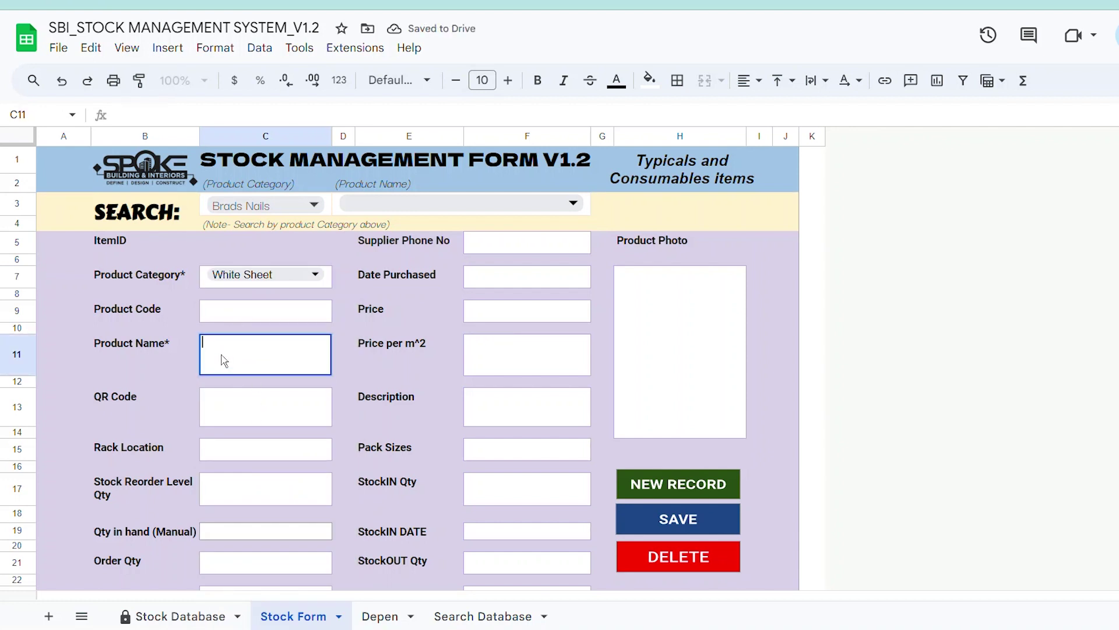
text(Carcass White 18mm)
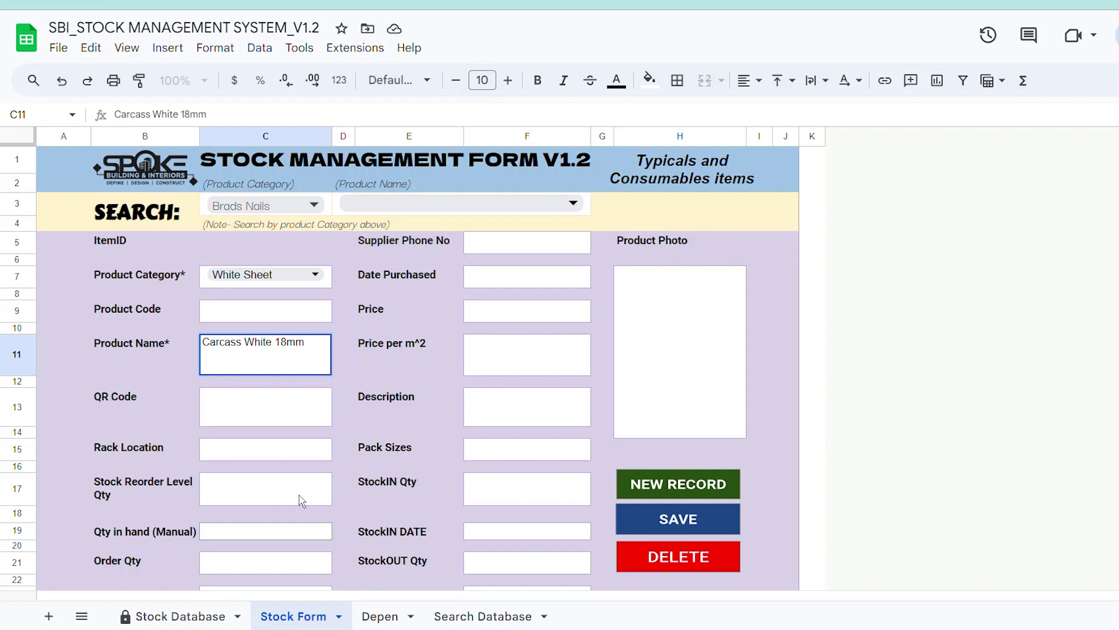
click(277, 424)
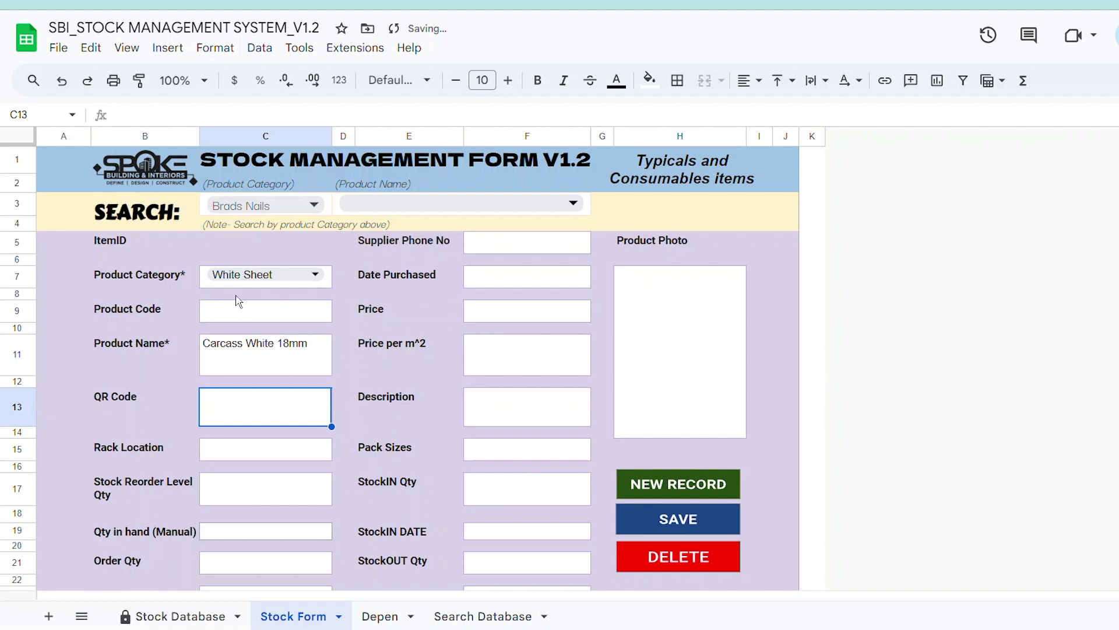
click(684, 523)
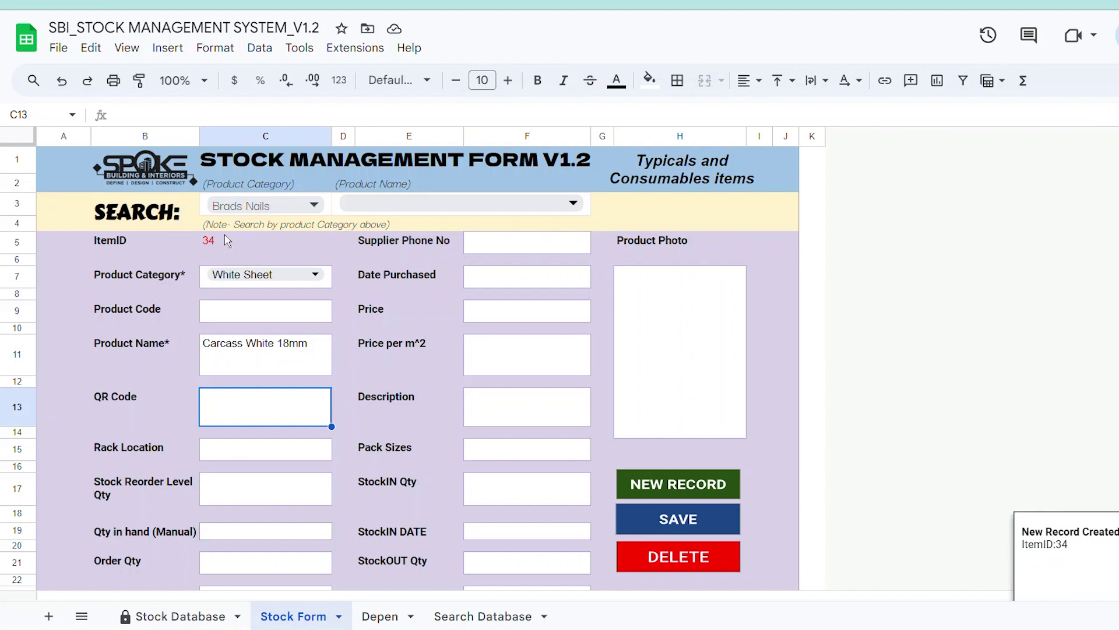
Check the new White Sheet record in row 22 of Stock Database, from its category and name across to the Product Photo column.
click(173, 618)
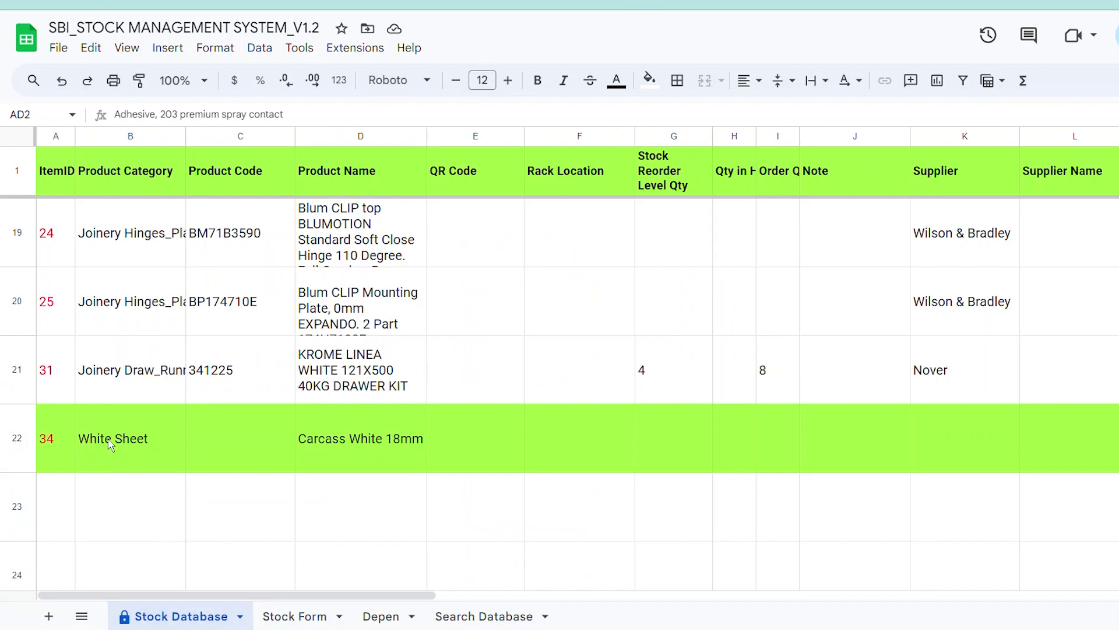
click(130, 458)
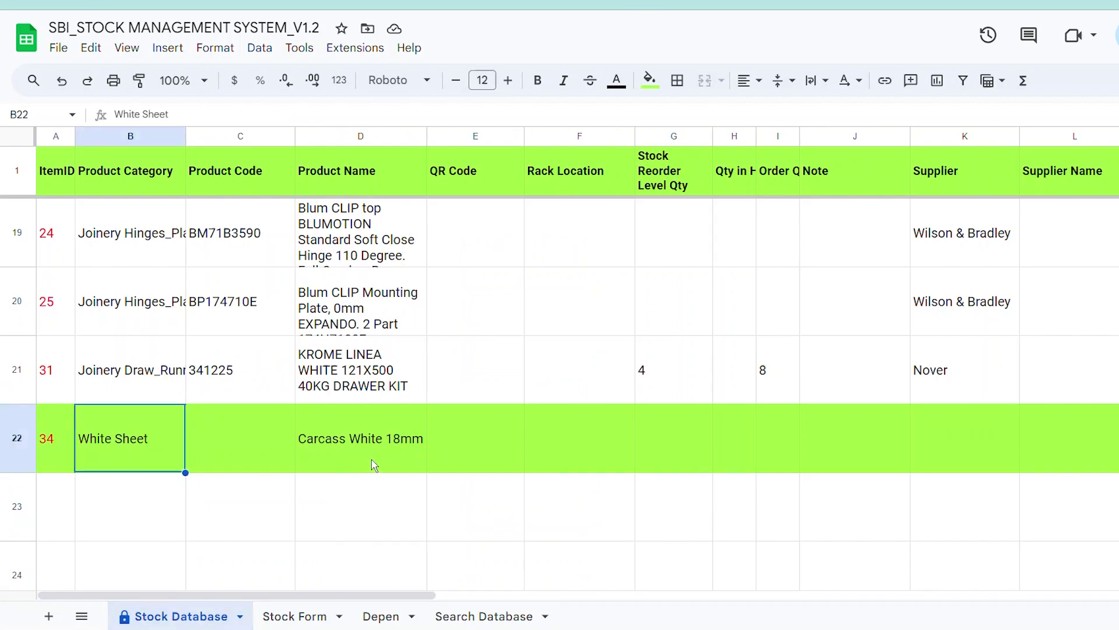
click(372, 429)
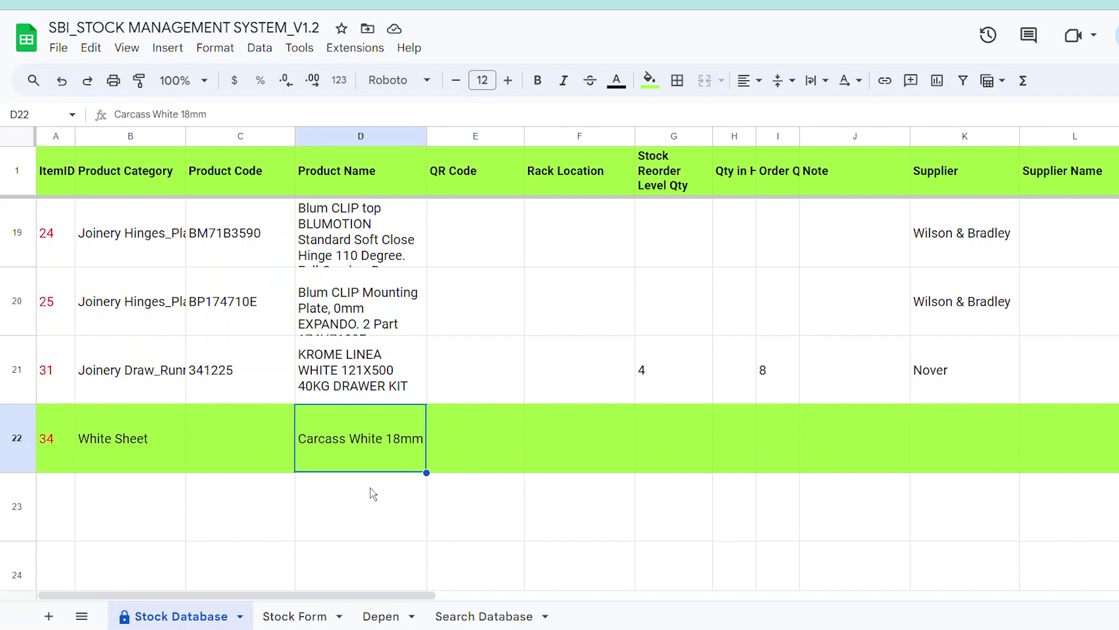
drag(324, 595, 1091, 605)
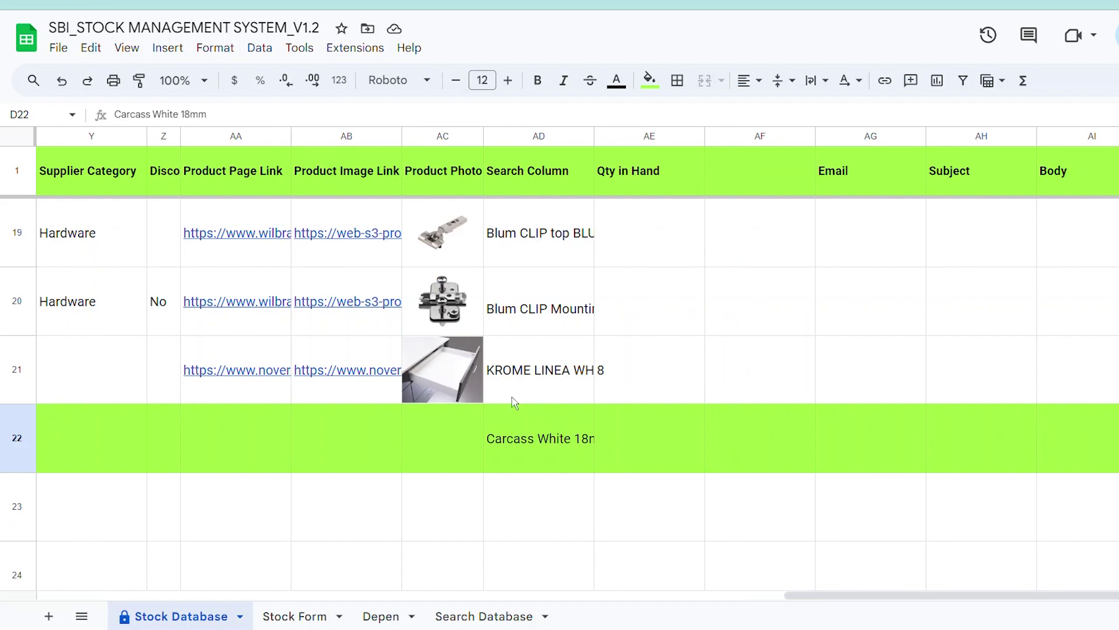
click(434, 438)
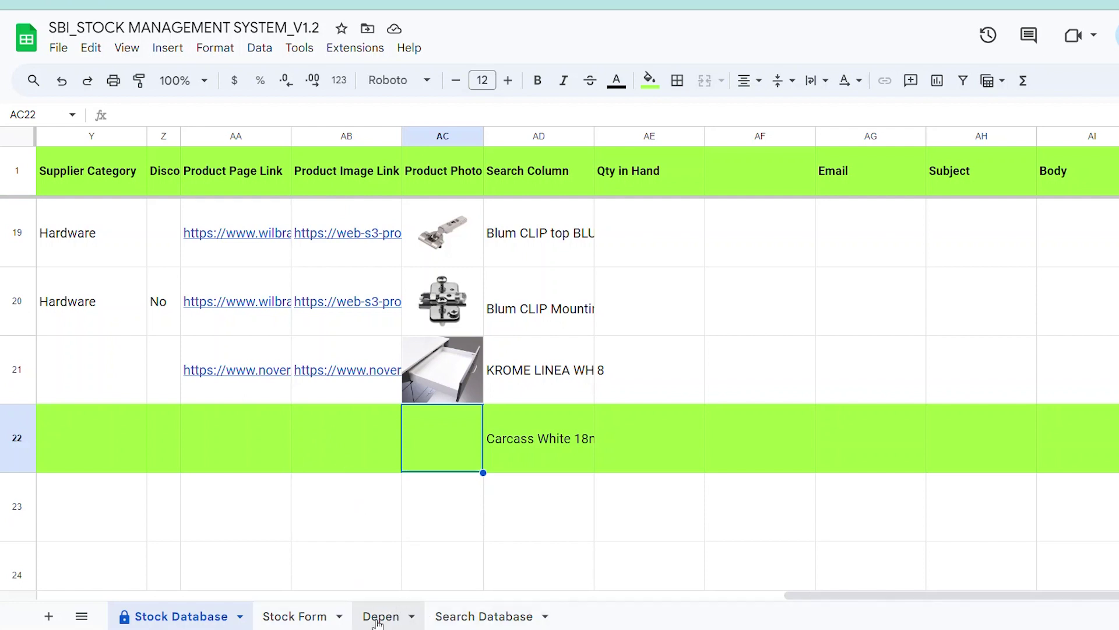
Switch to another browser tab and search the web for "carcass white".
click(308, 620)
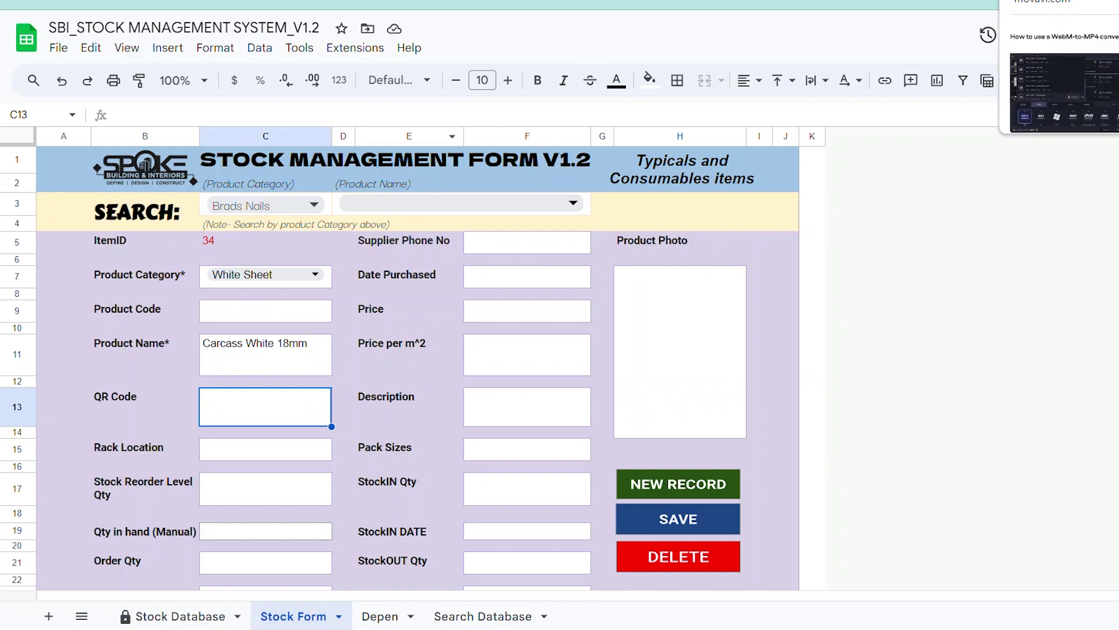
click(1049, 1)
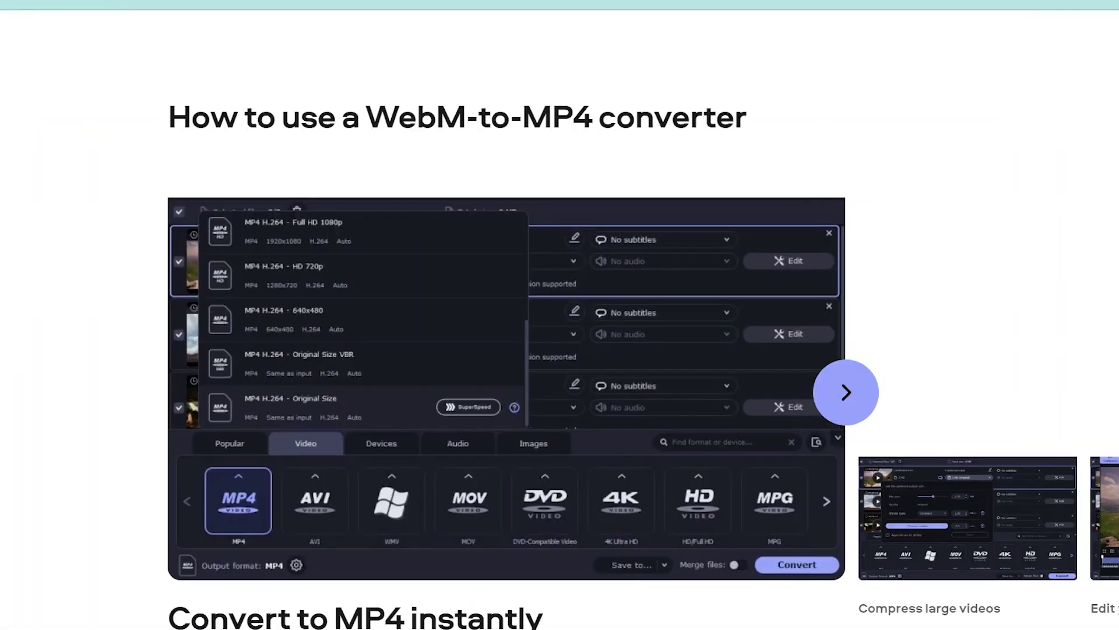
key(ctrl+l)
text(carcass)
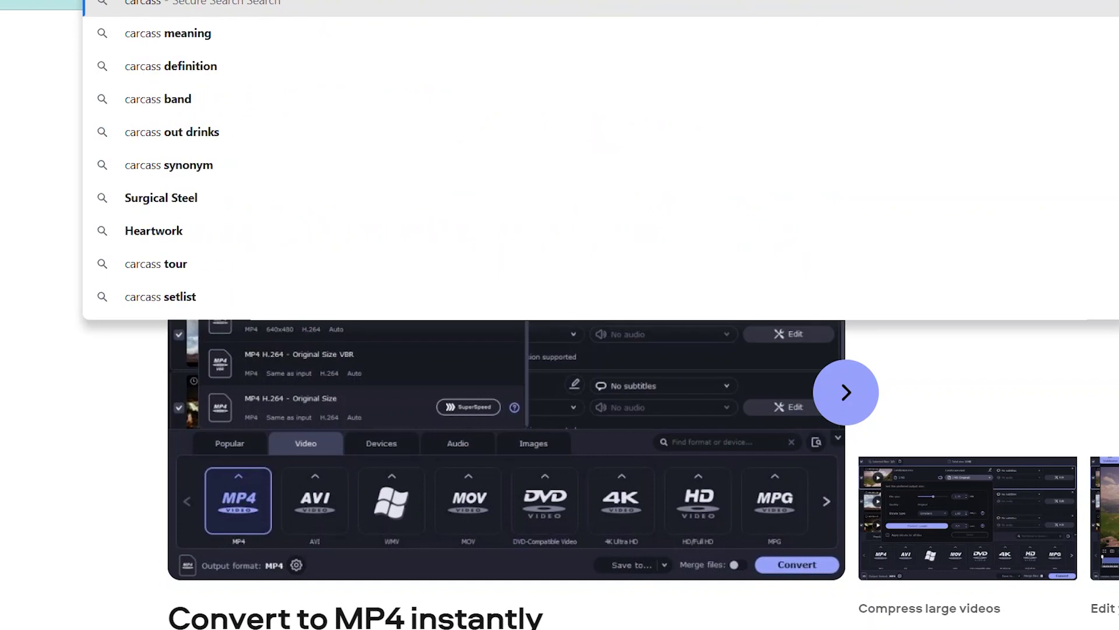
text( white)
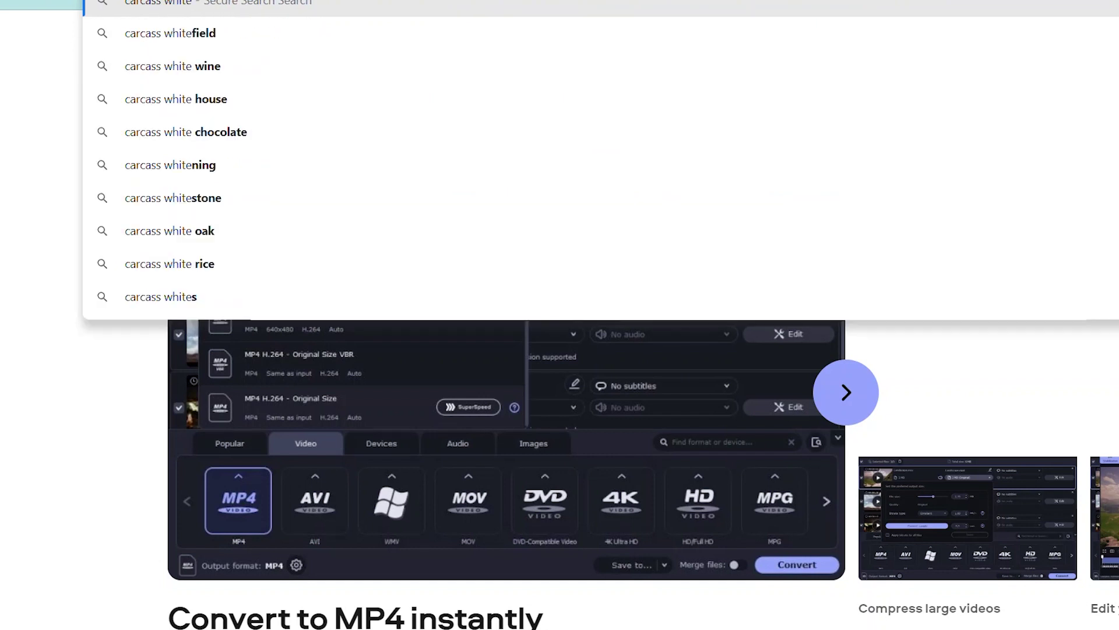
key(Return)
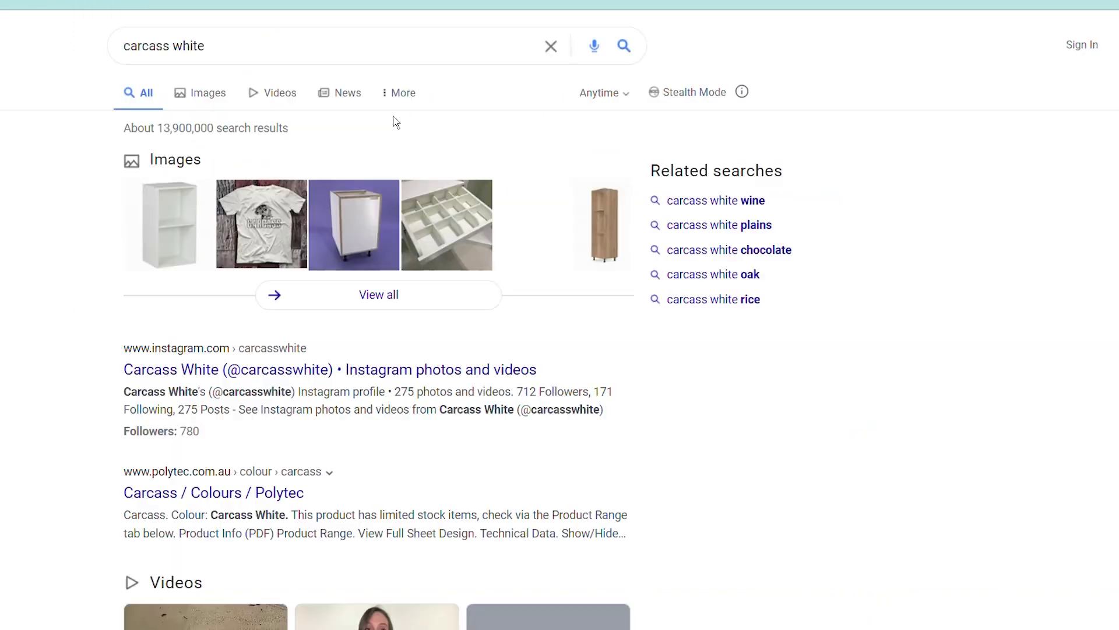
Refine the web search to "carcass whiteboard" and switch to the image results.
click(224, 52)
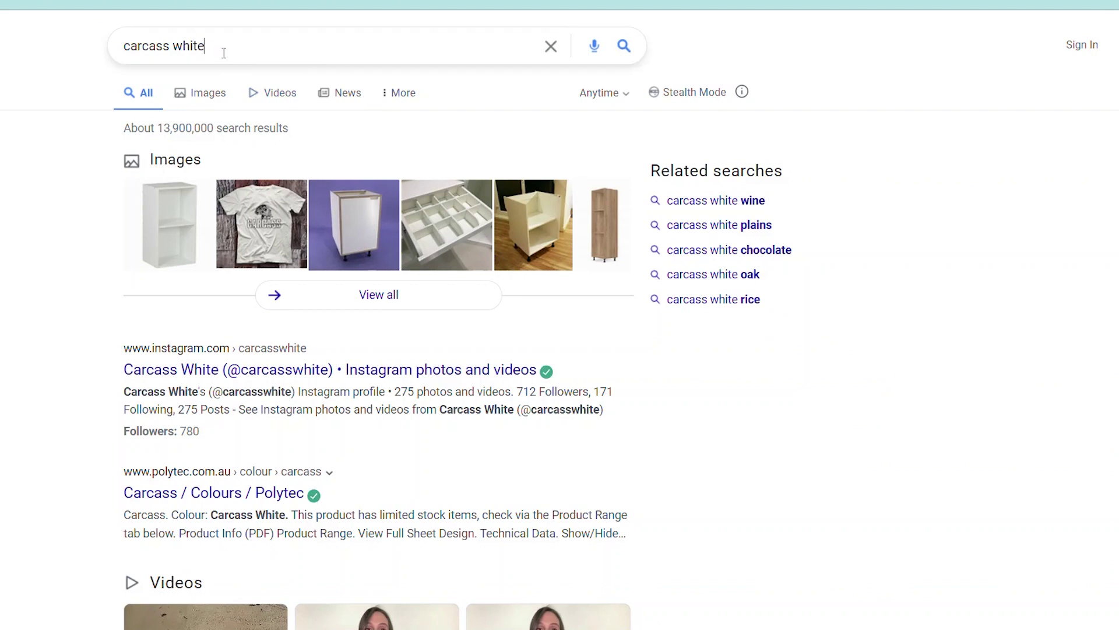
text(board)
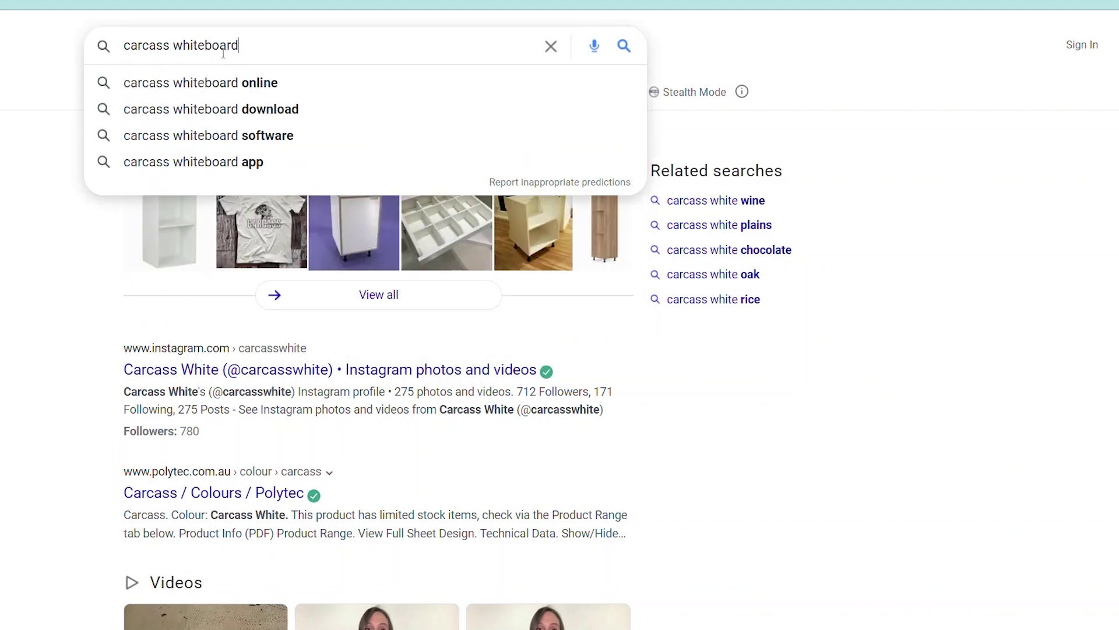
key(Return)
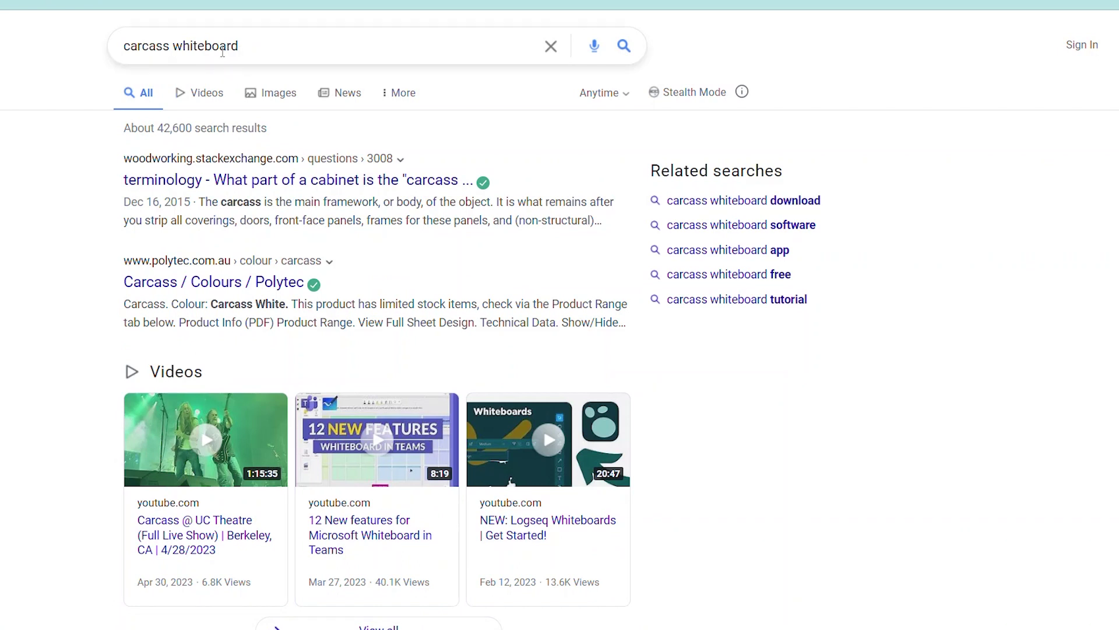
click(202, 46)
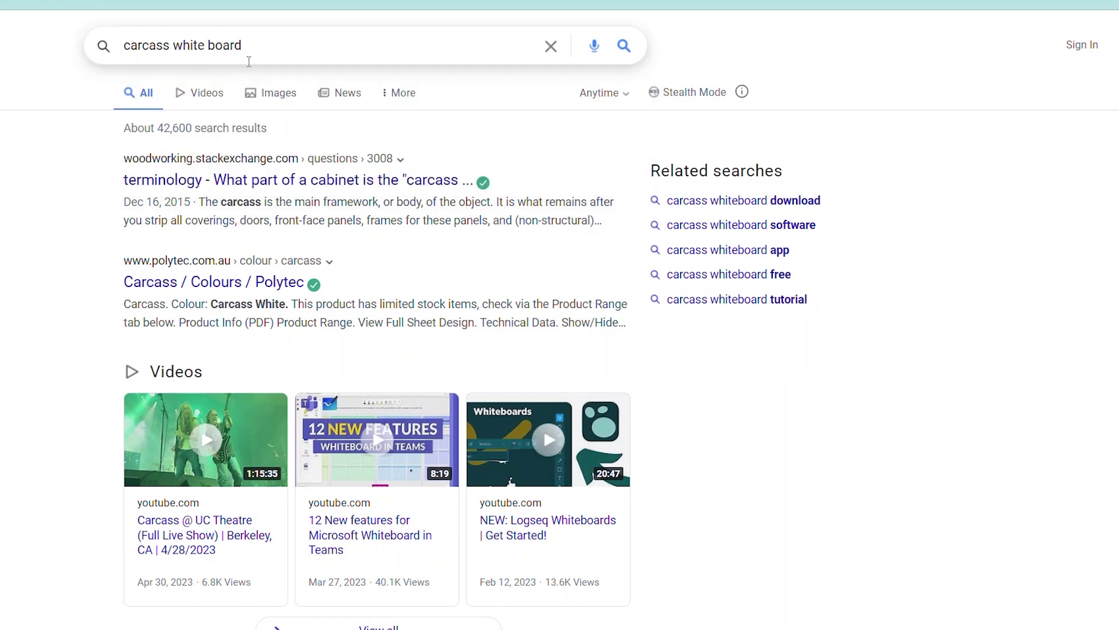
click(268, 99)
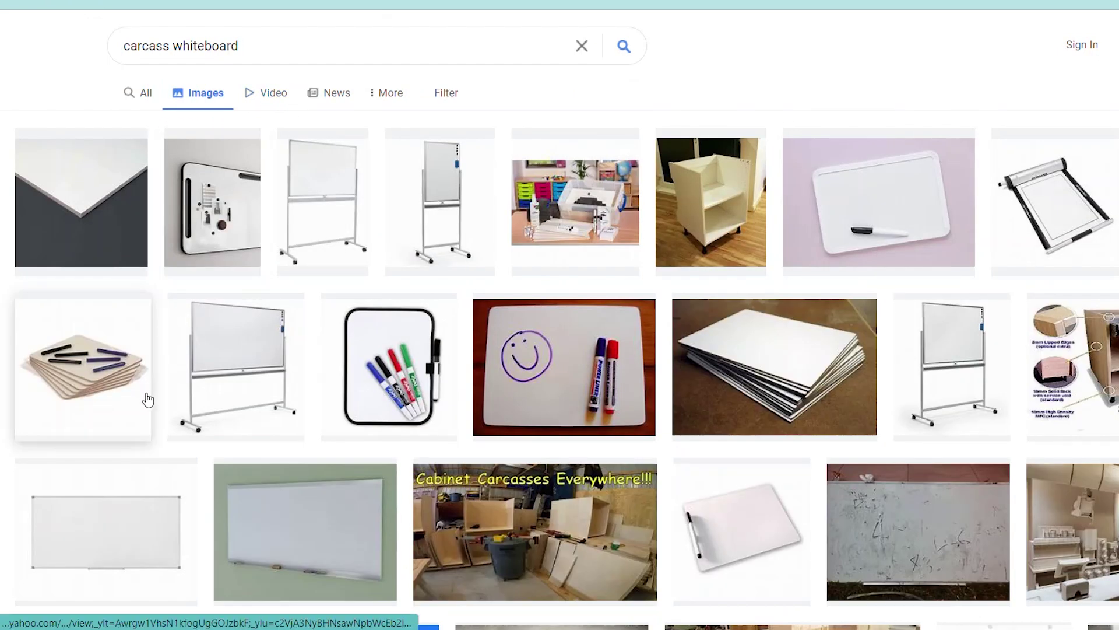
Open the image of the stacked white boards on a brown surface and copy its image address.
click(805, 380)
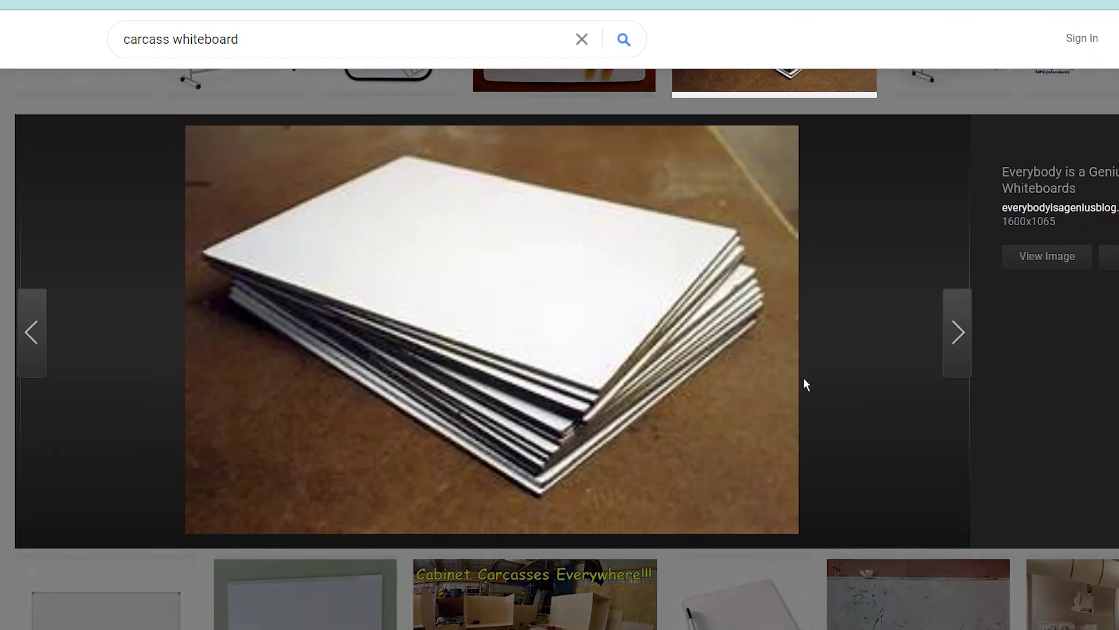
right_click(521, 269)
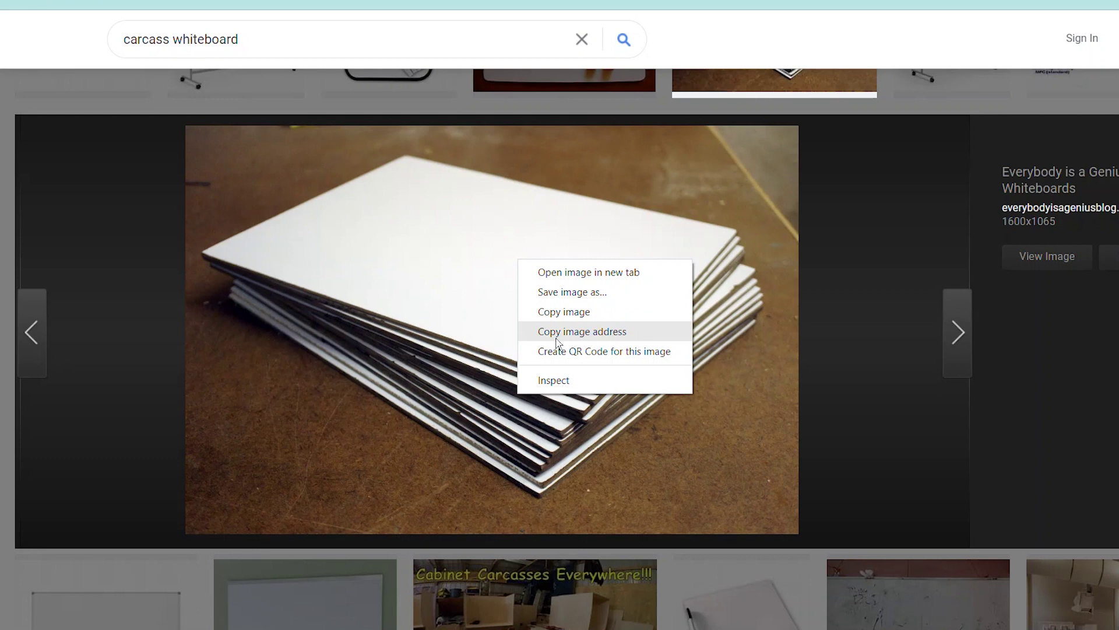
click(575, 331)
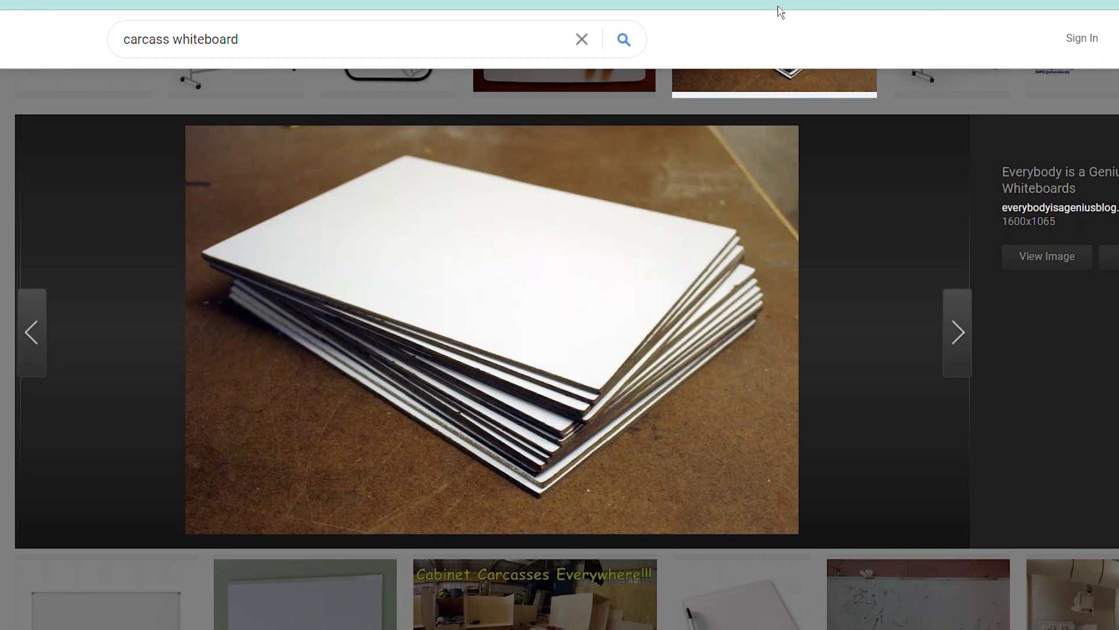
Return to the Stock Form sheet, paste the copied image address as the Product Image Link, and save the record.
click(292, 4)
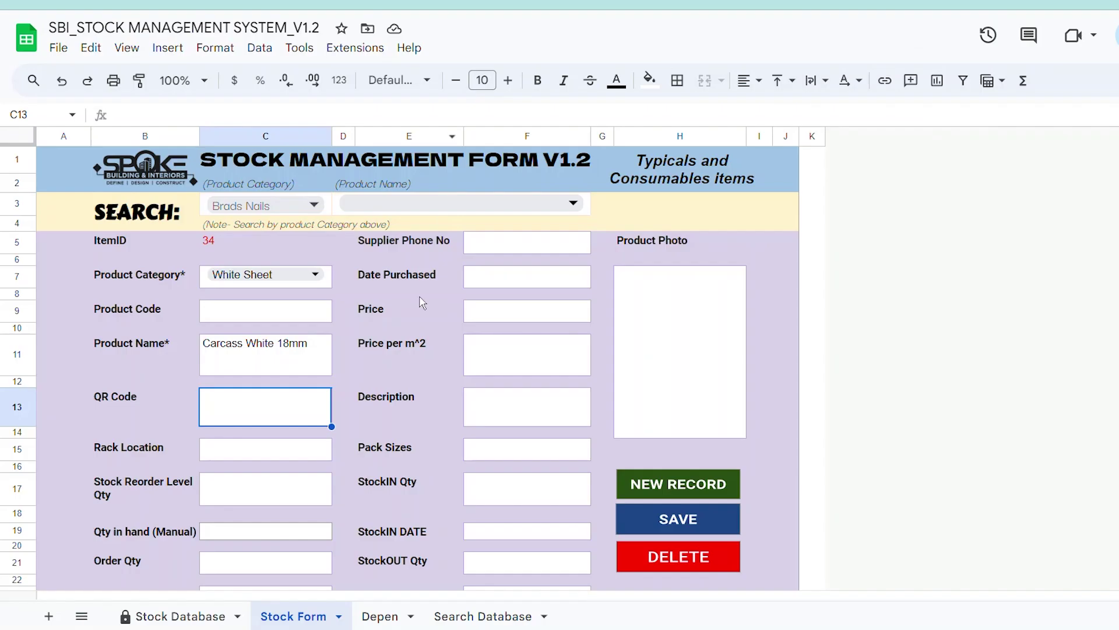
scroll(438, 481, down, 5)
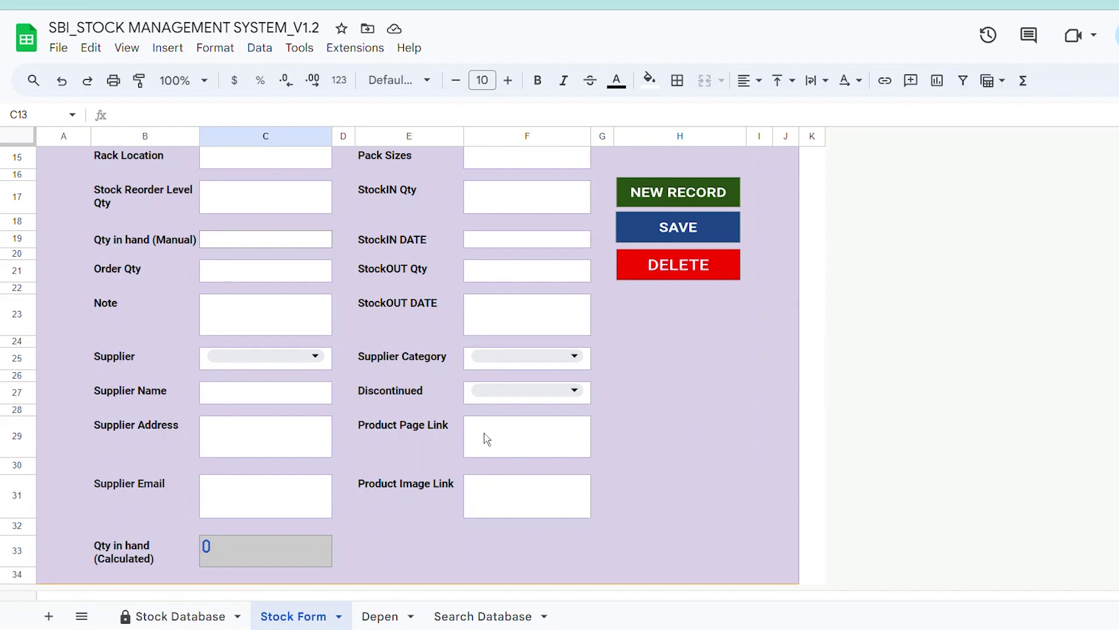
click(493, 507)
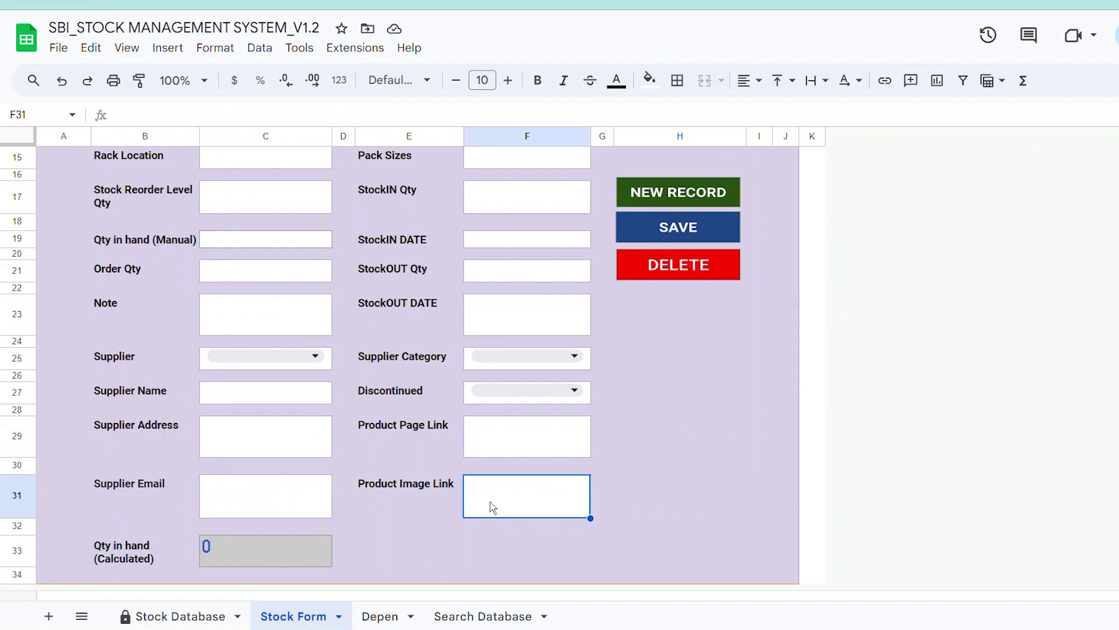
right_click(153, 116)
click(224, 248)
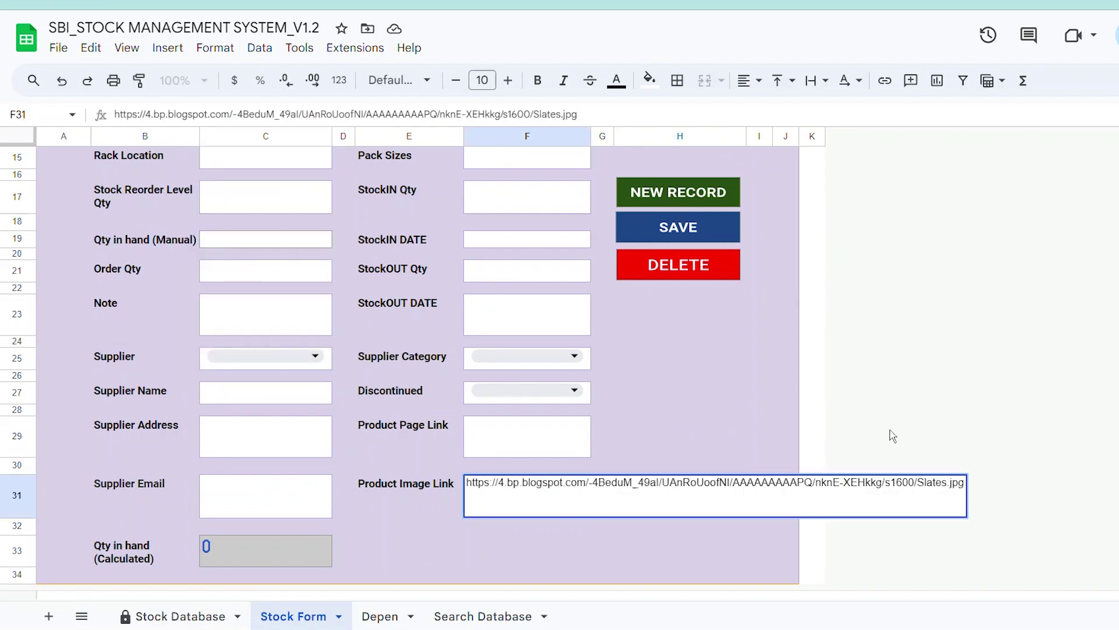
key(Return)
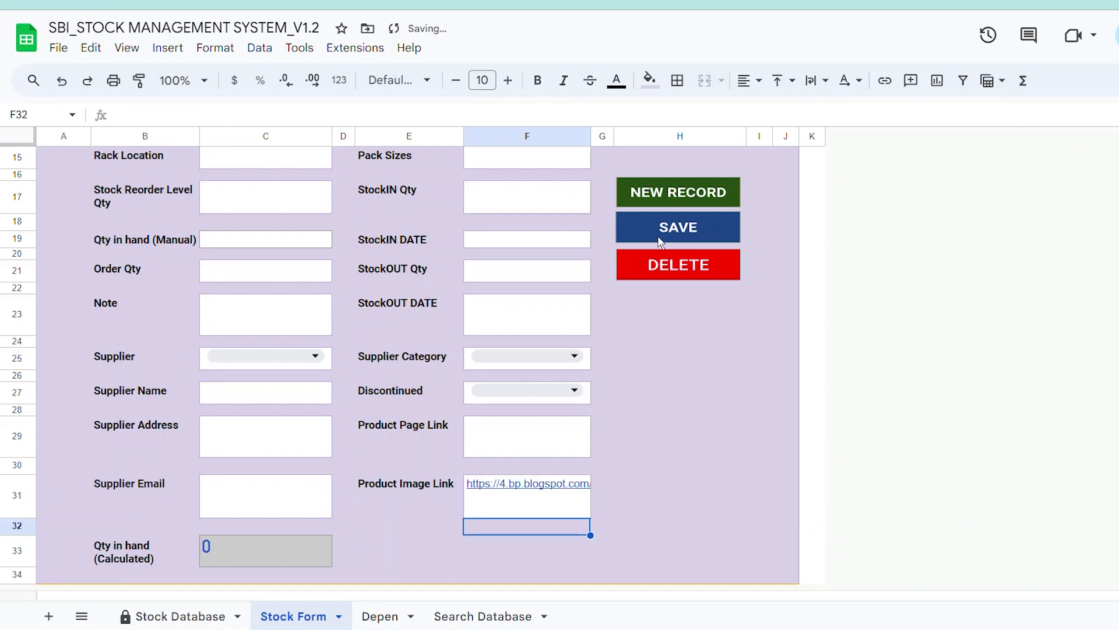
scroll(560, 342, up, 5)
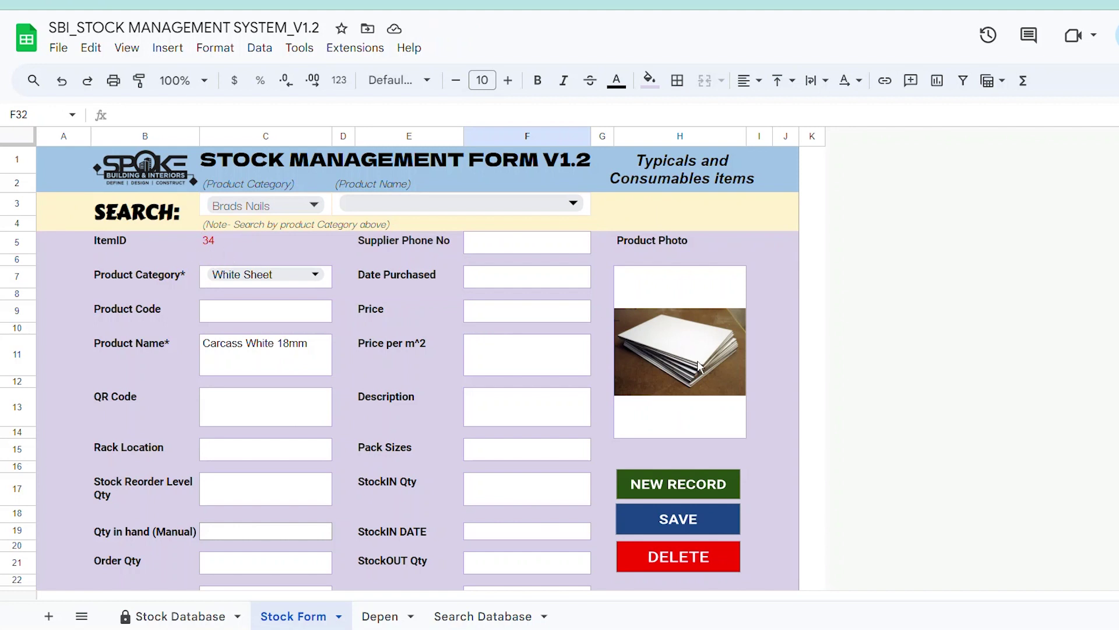
click(701, 521)
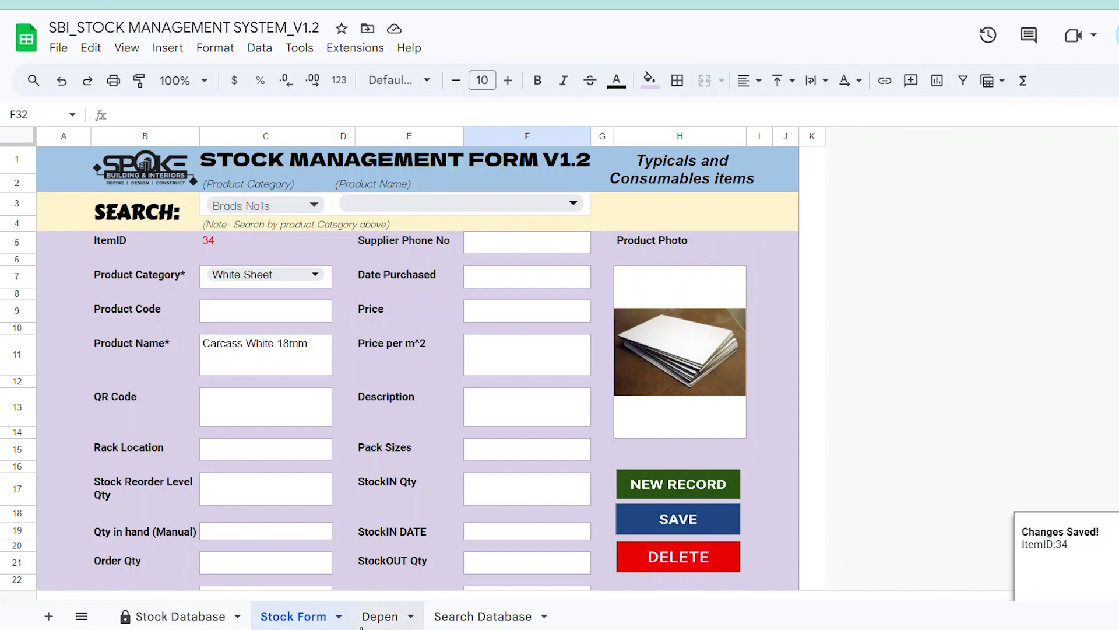
Check the product photo in row 22 of Stock Database, and inspect the Qty in hand (Calculated) formula on Stock Form.
click(186, 616)
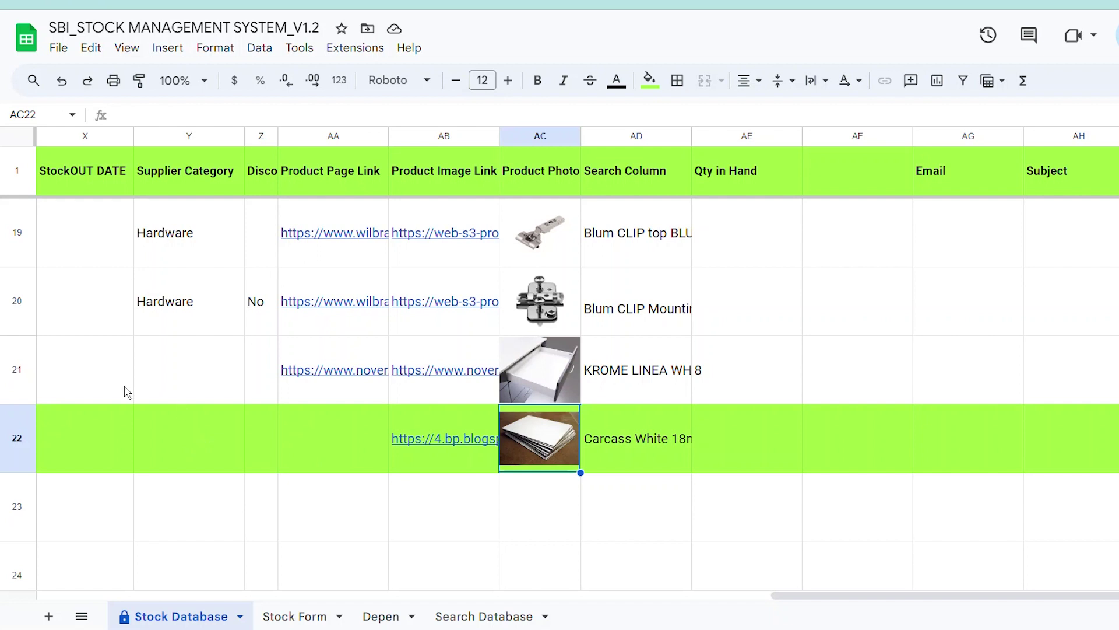
click(297, 616)
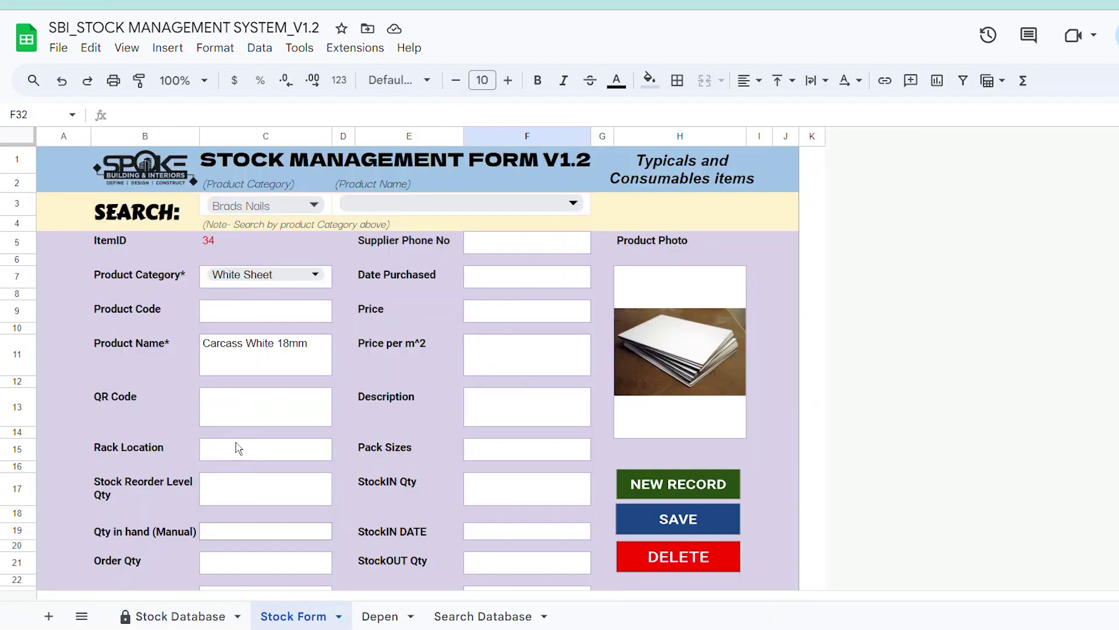
scroll(234, 457, down, 5)
click(247, 518)
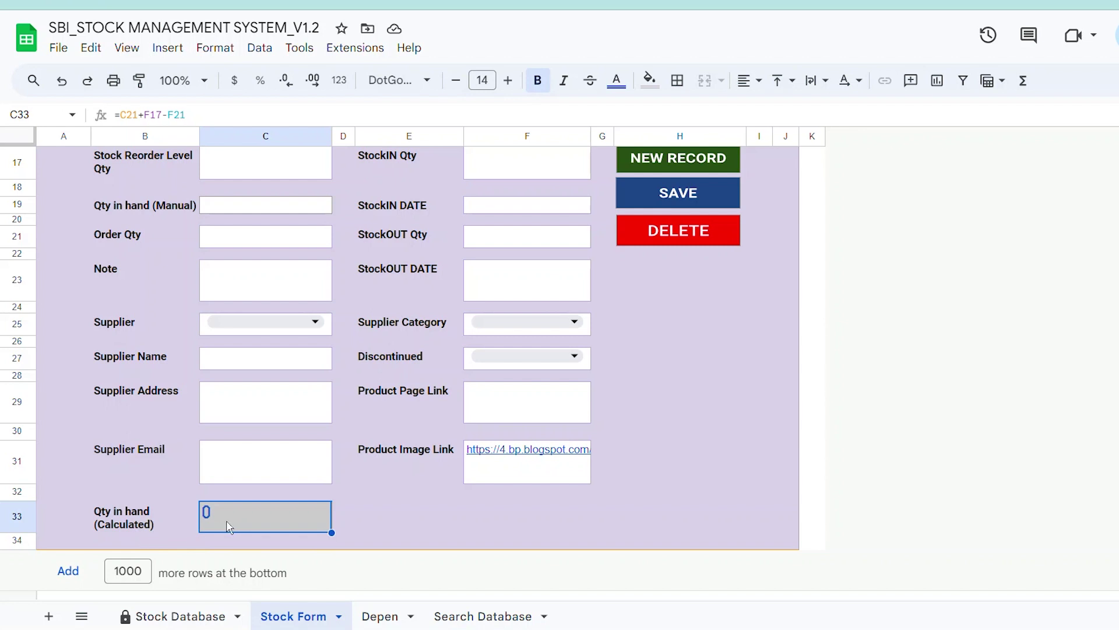
scroll(233, 526, up, 4)
scroll(395, 359, up, 2)
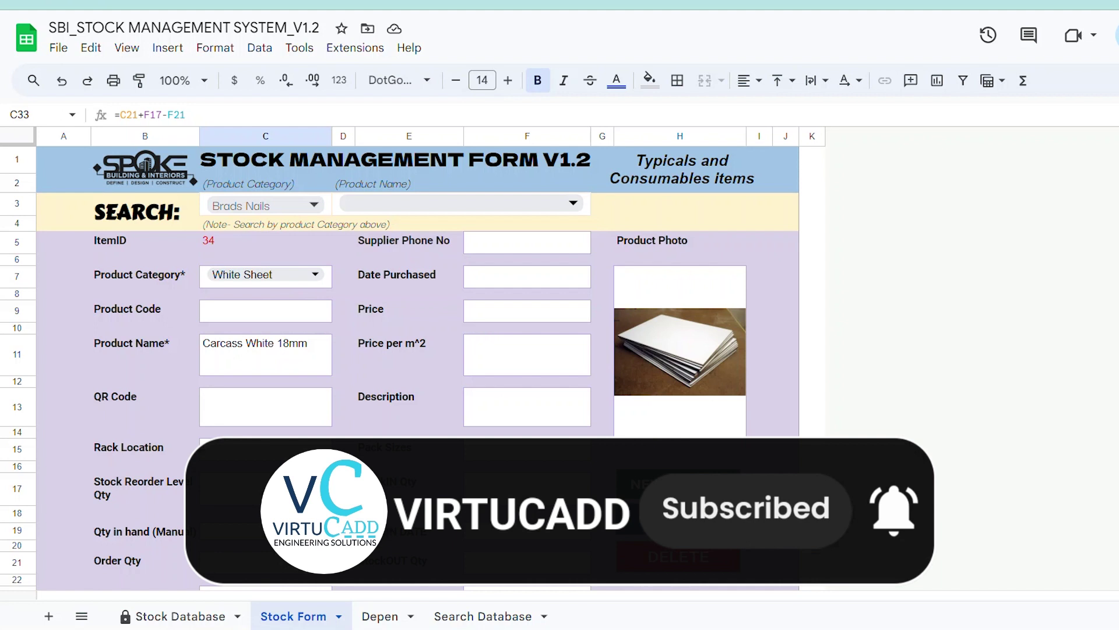
Start another new record on the Stock Form and set its product category to White Sheet.
click(663, 484)
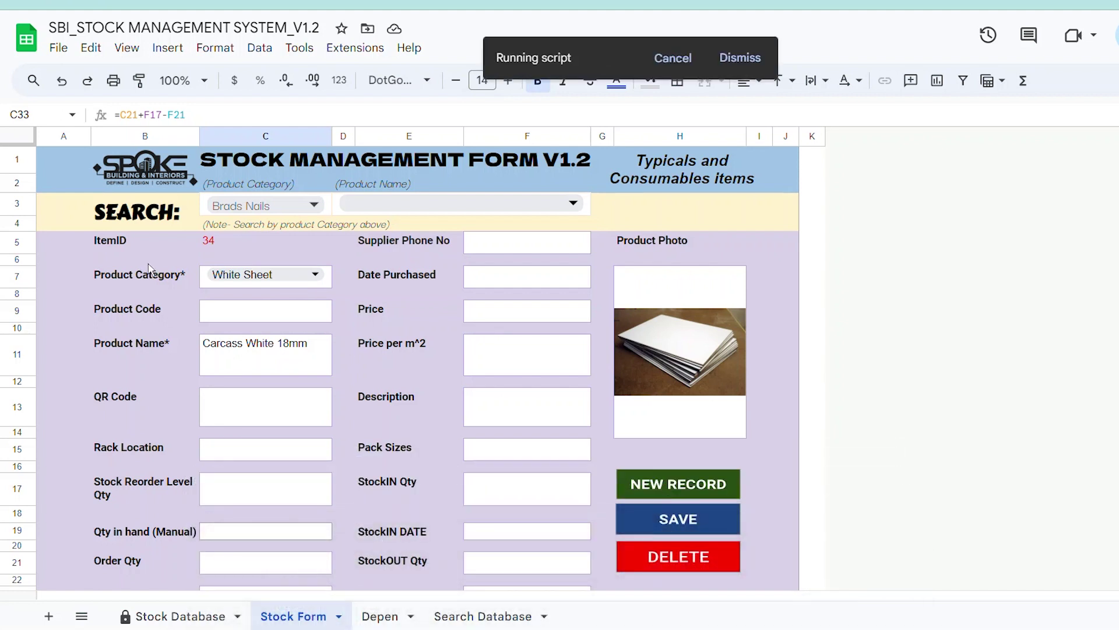
click(293, 277)
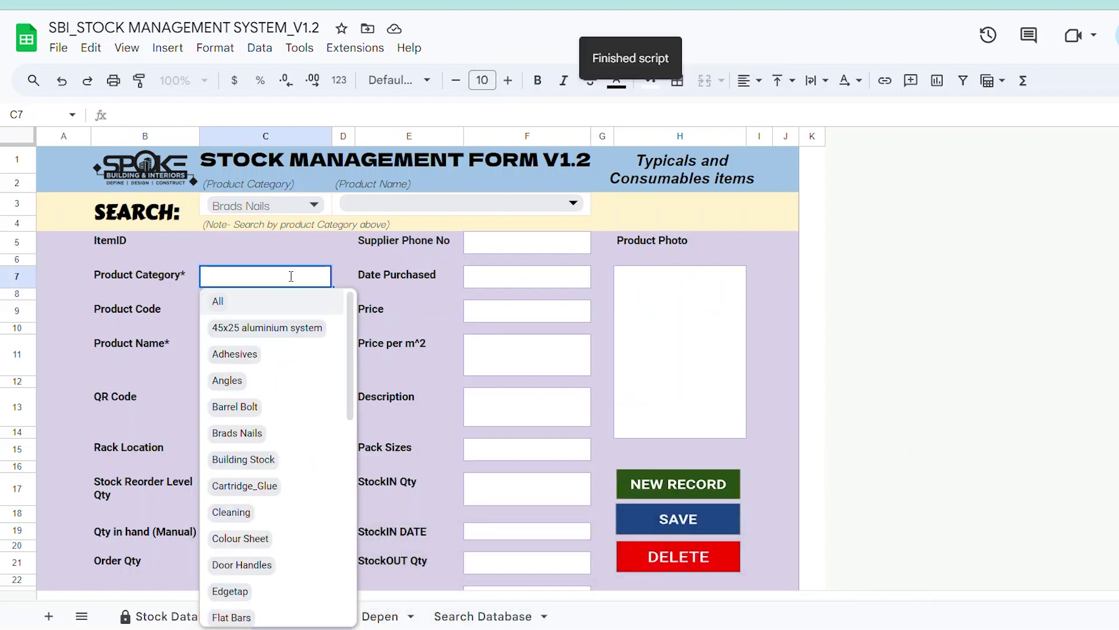
scroll(295, 571, down, 10)
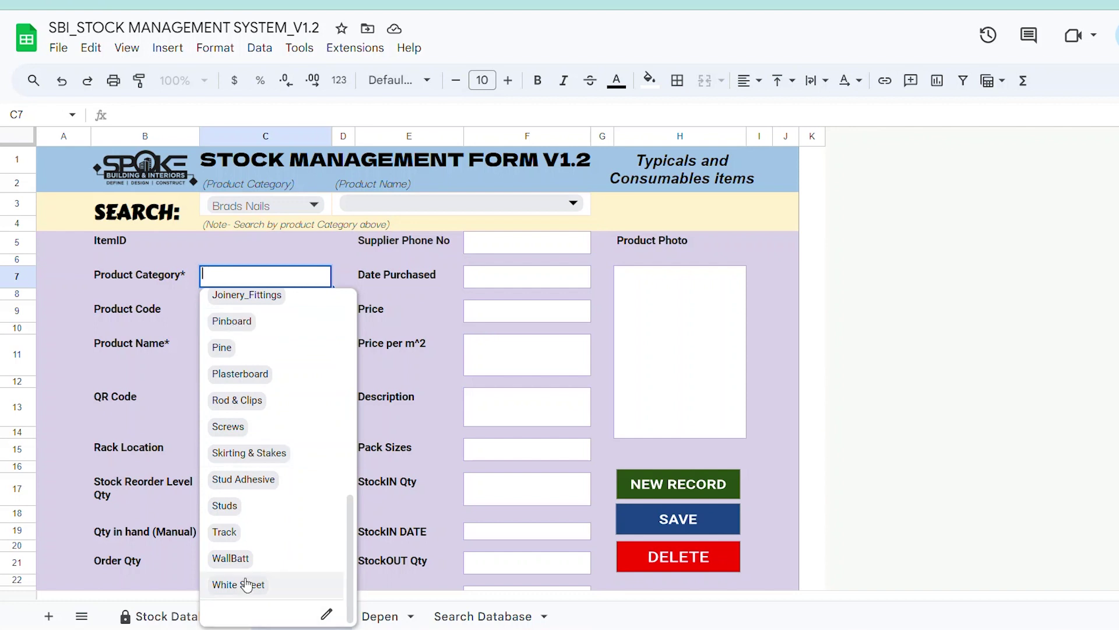
key(Return)
Enter "Colour Board 25mm" as the product name and run the save on the record.
click(223, 352)
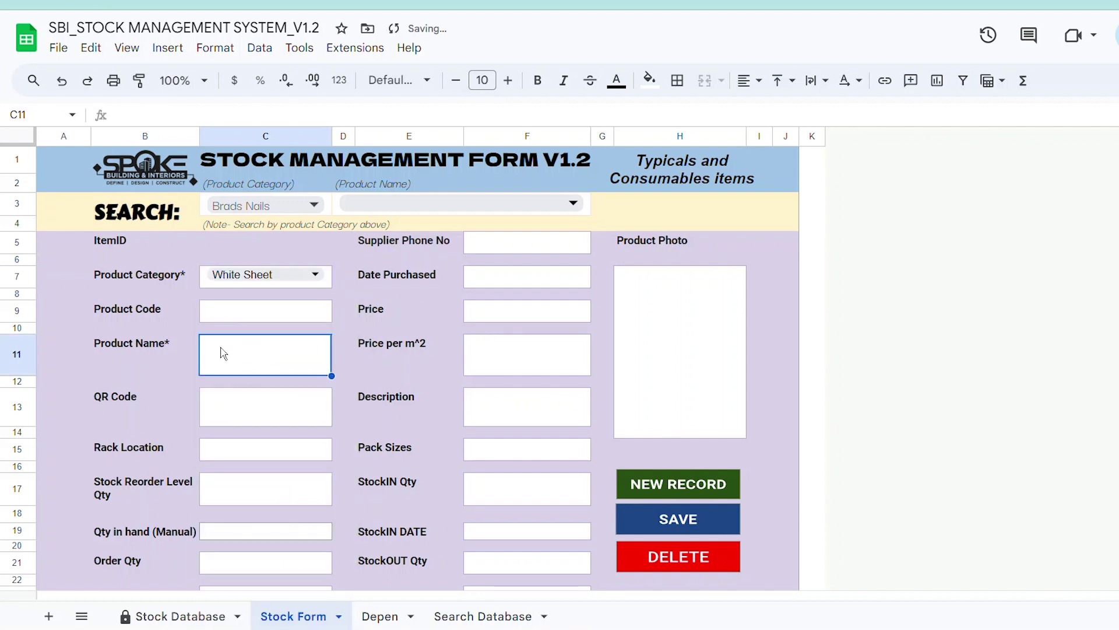
double_click(223, 357)
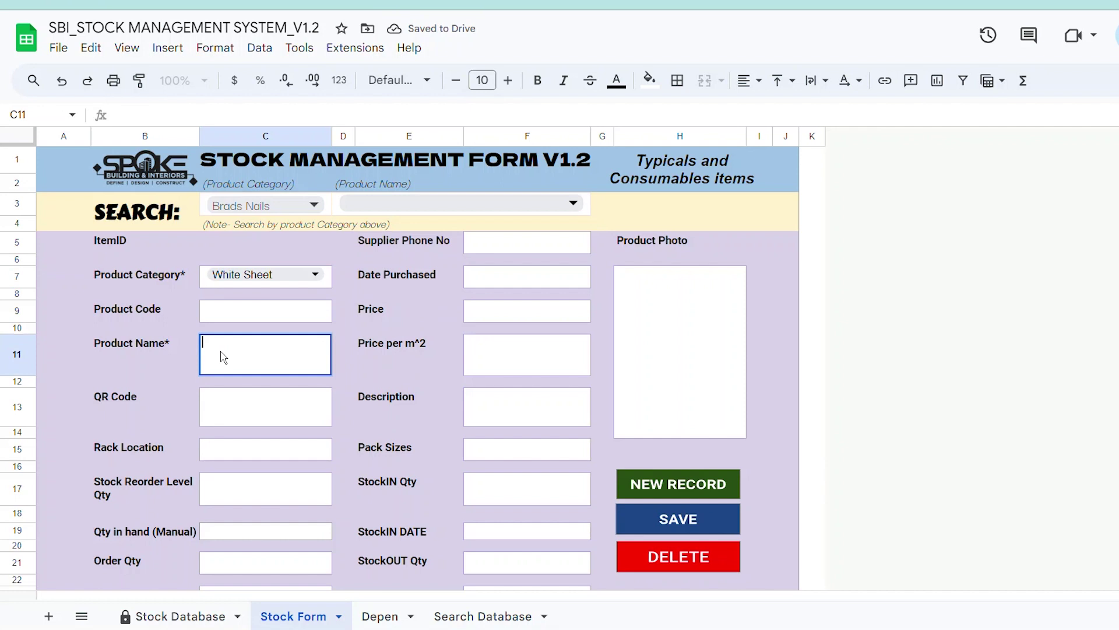
text(Colour Board 25mm)
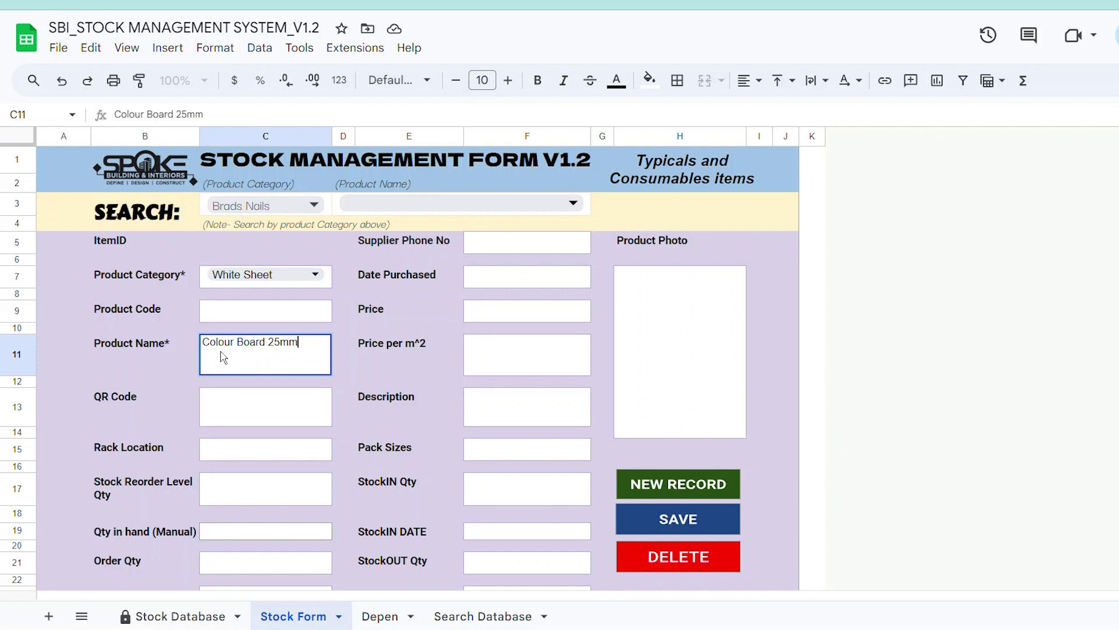
click(714, 516)
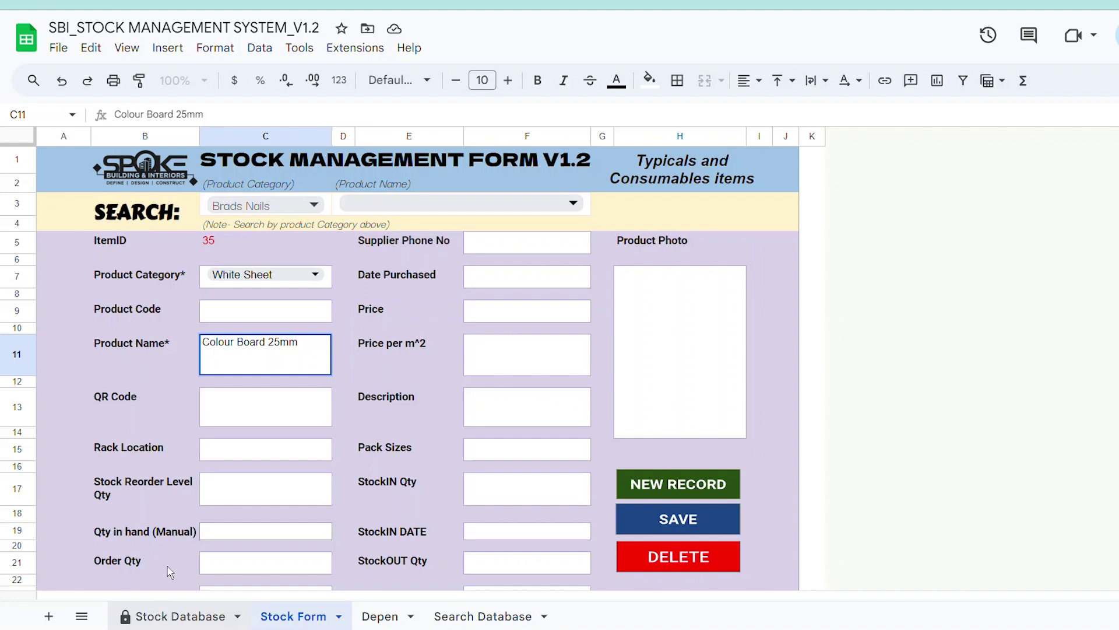
Check the new record's category and product name in row 23 of Stock Database.
click(159, 613)
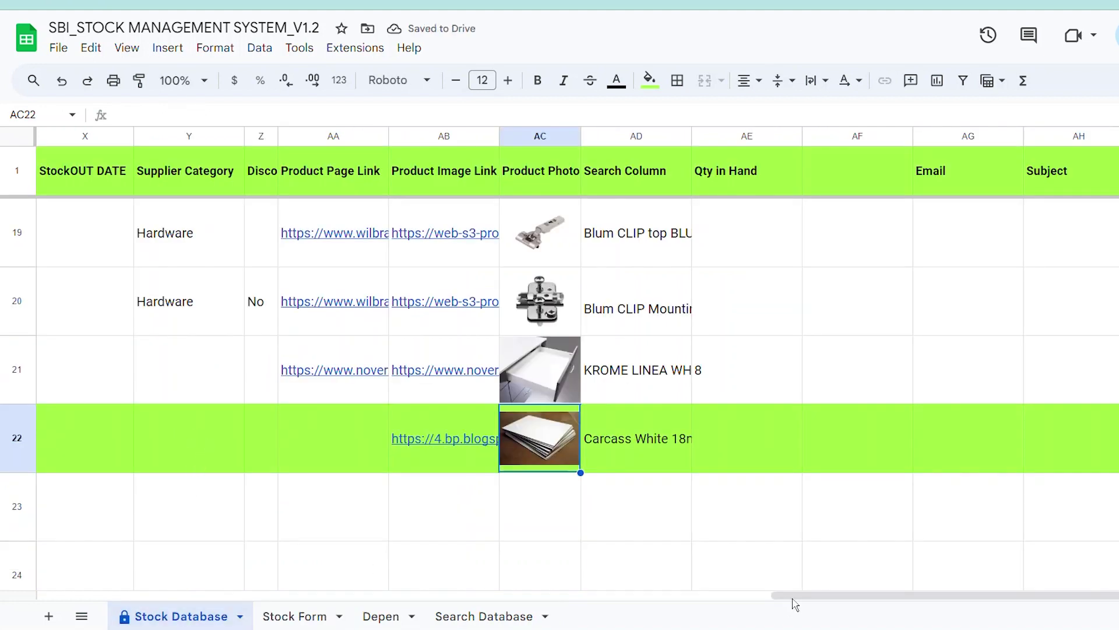
drag(793, 608, 3, 551)
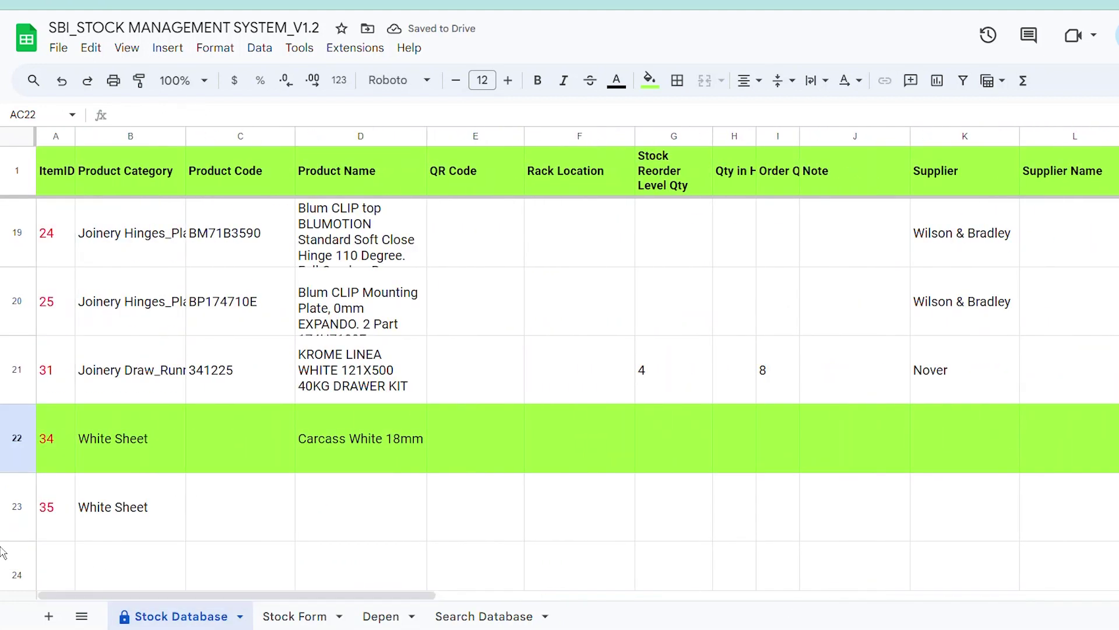
click(134, 526)
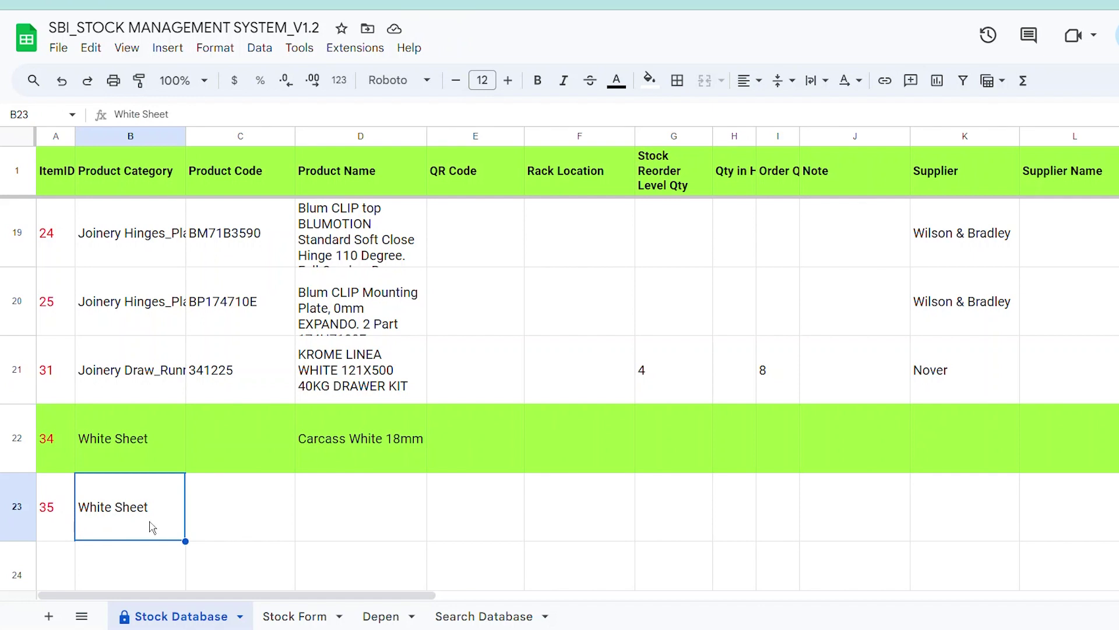
click(337, 510)
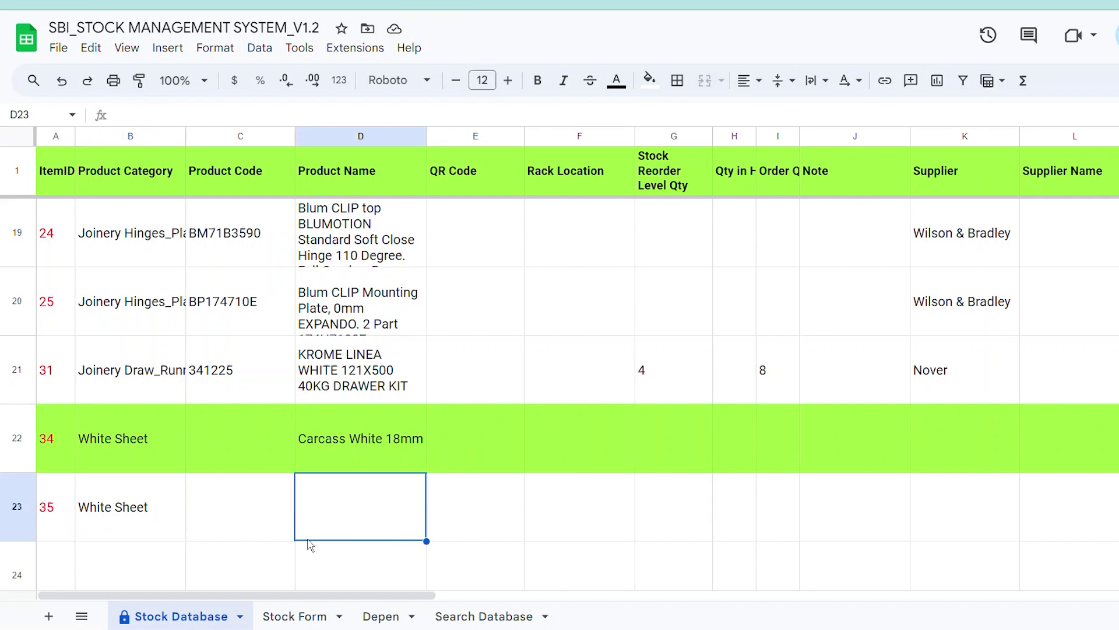
Save the Colour Board 25mm record again from Stock Form and recheck its product name in Stock Database.
click(309, 619)
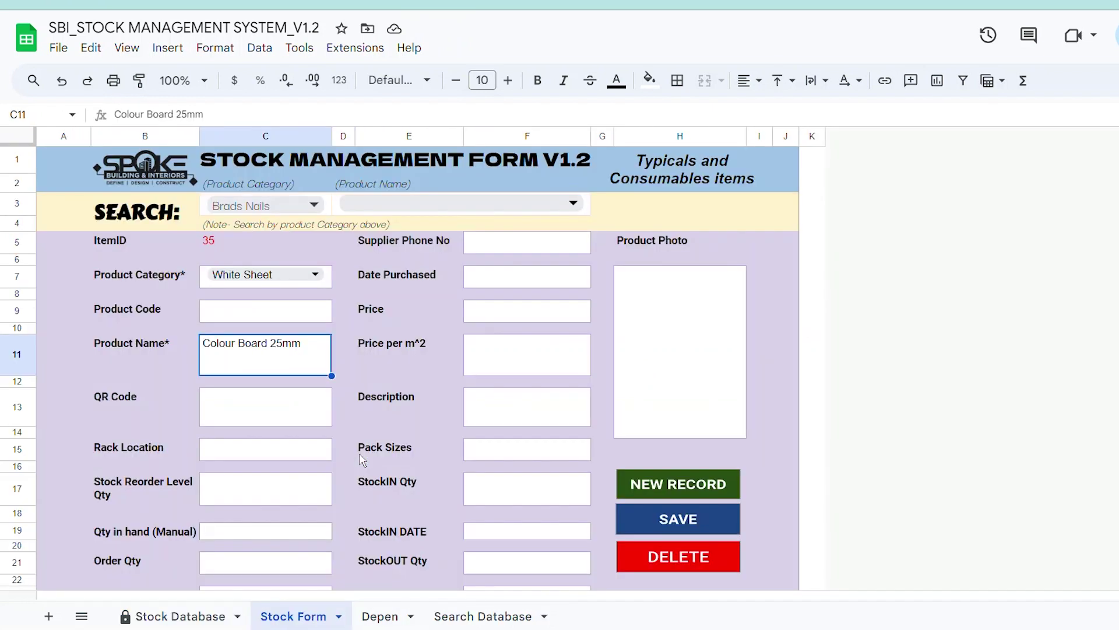
click(664, 522)
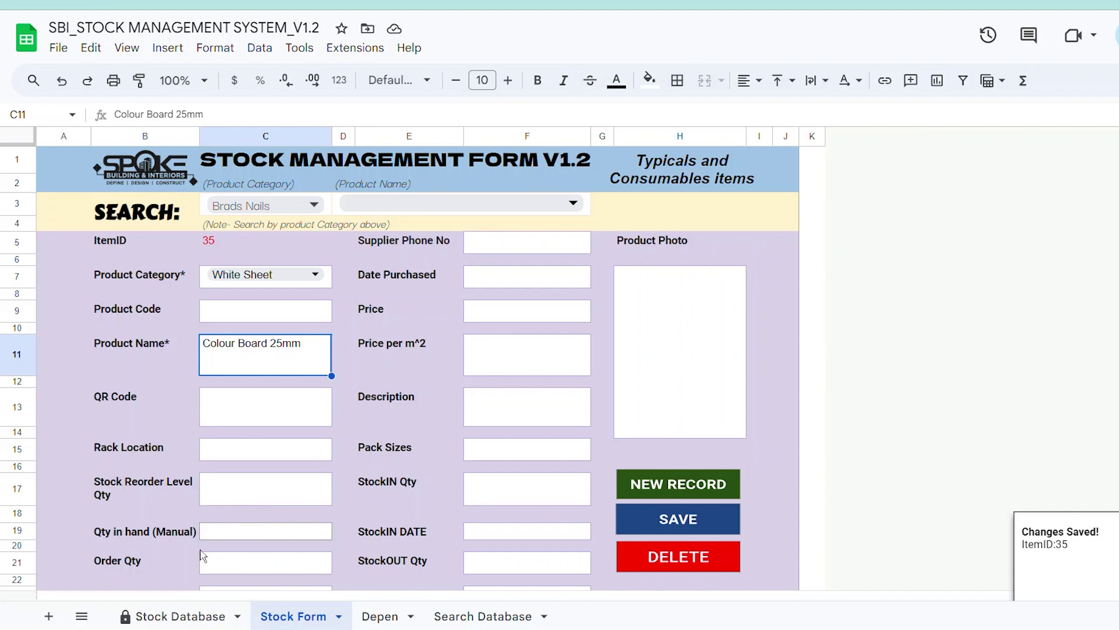
click(188, 614)
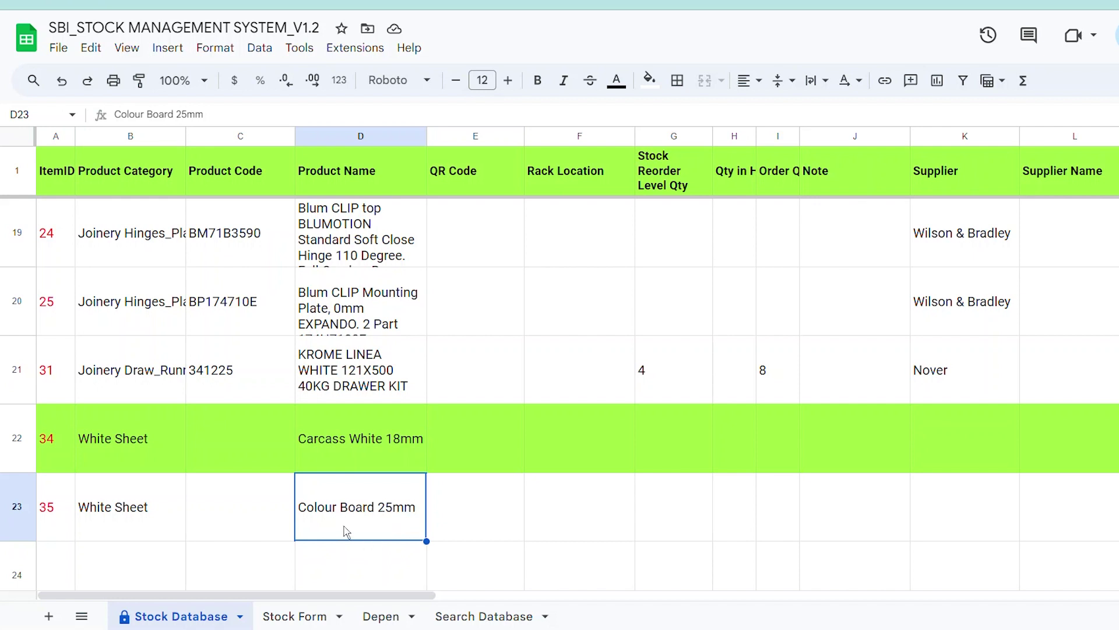
Return to Stock Form's lower fields, switch to the web image search and search images for "carcass clolour board".
click(293, 616)
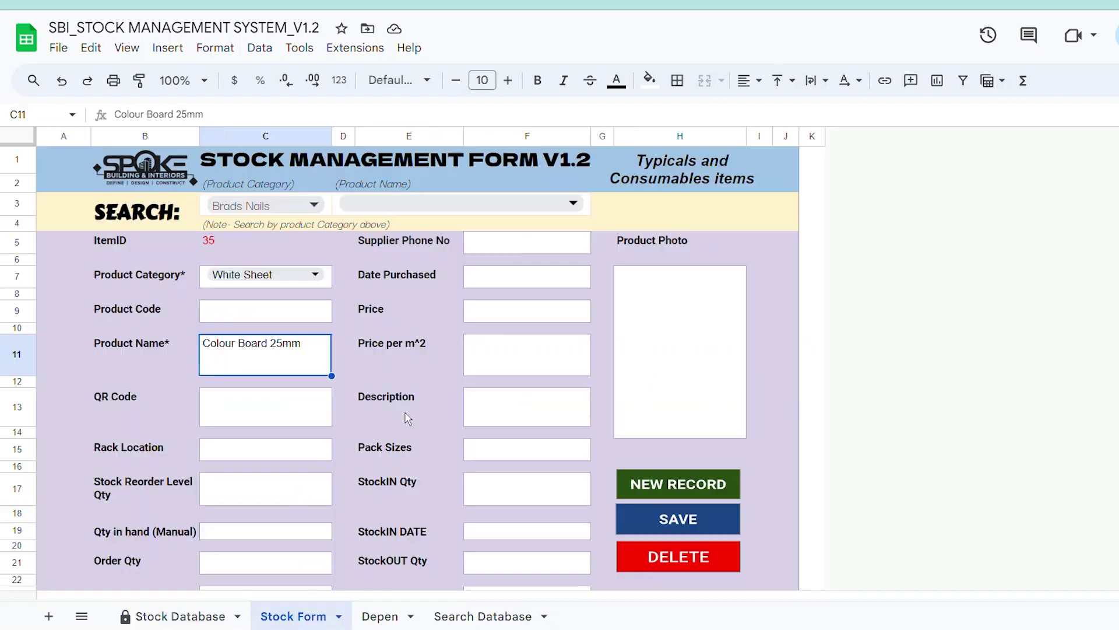
scroll(502, 513, down, 5)
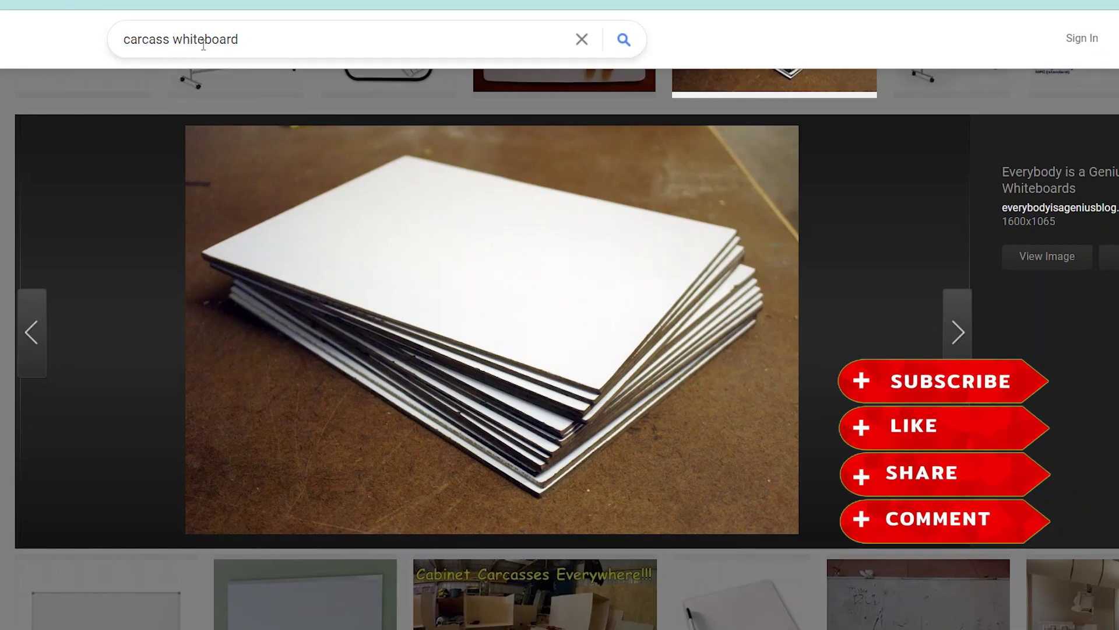
double_click(176, 41)
text(clo)
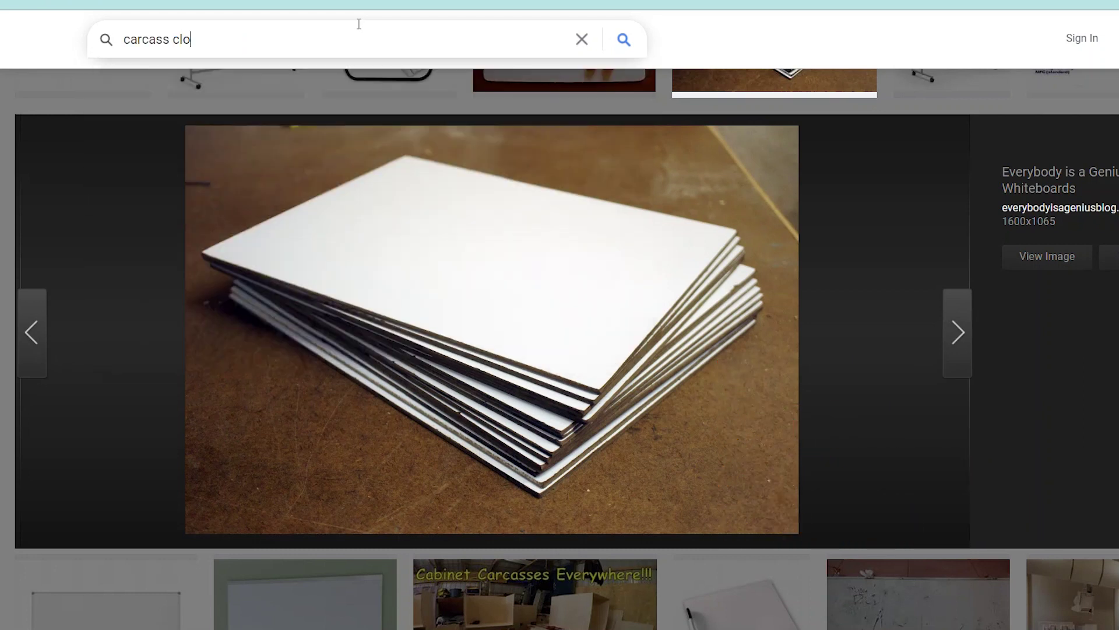
text(lour board)
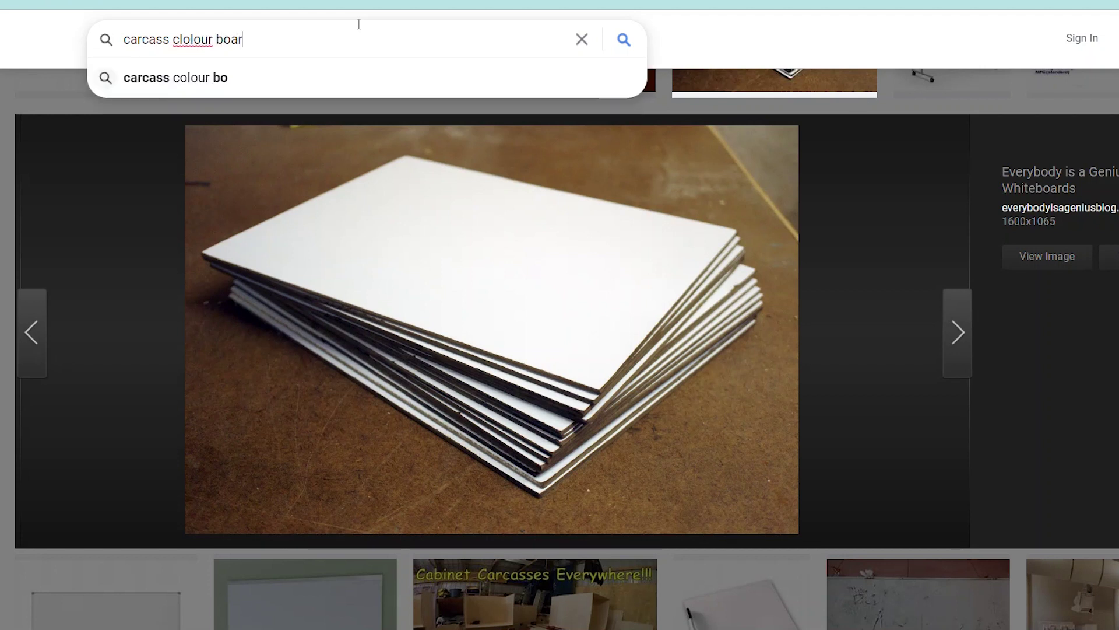
key(Return)
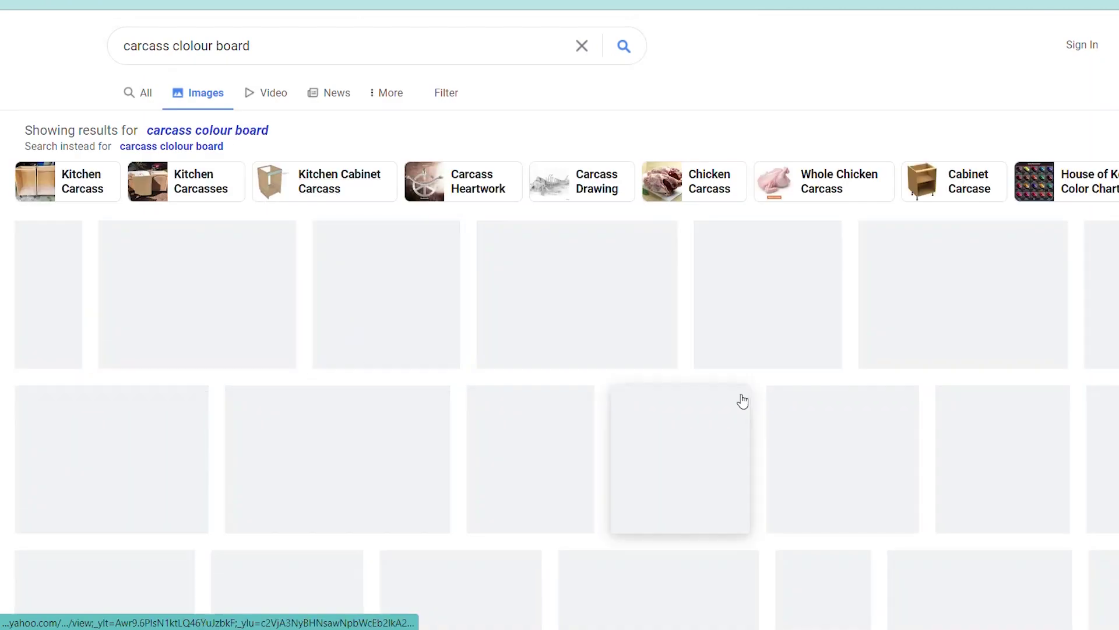
Look through the image results for a suitable picture of coloured boards.
scroll(600, 452, down, 2)
scroll(373, 469, down, 2)
scroll(367, 474, down, 2)
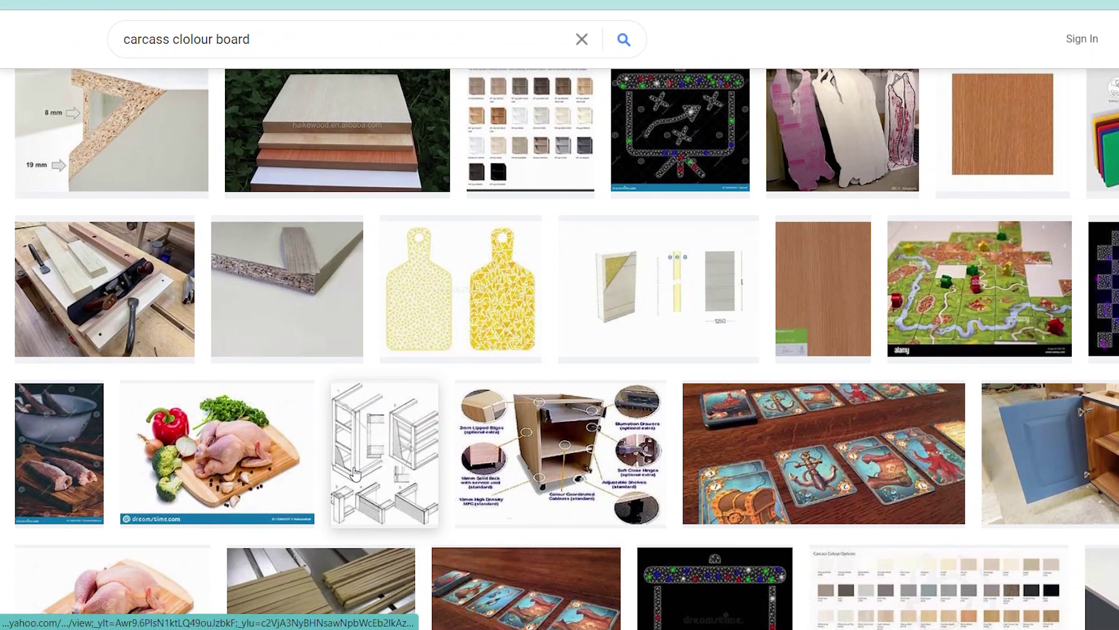
scroll(238, 467, down, 5)
scroll(352, 457, down, 10)
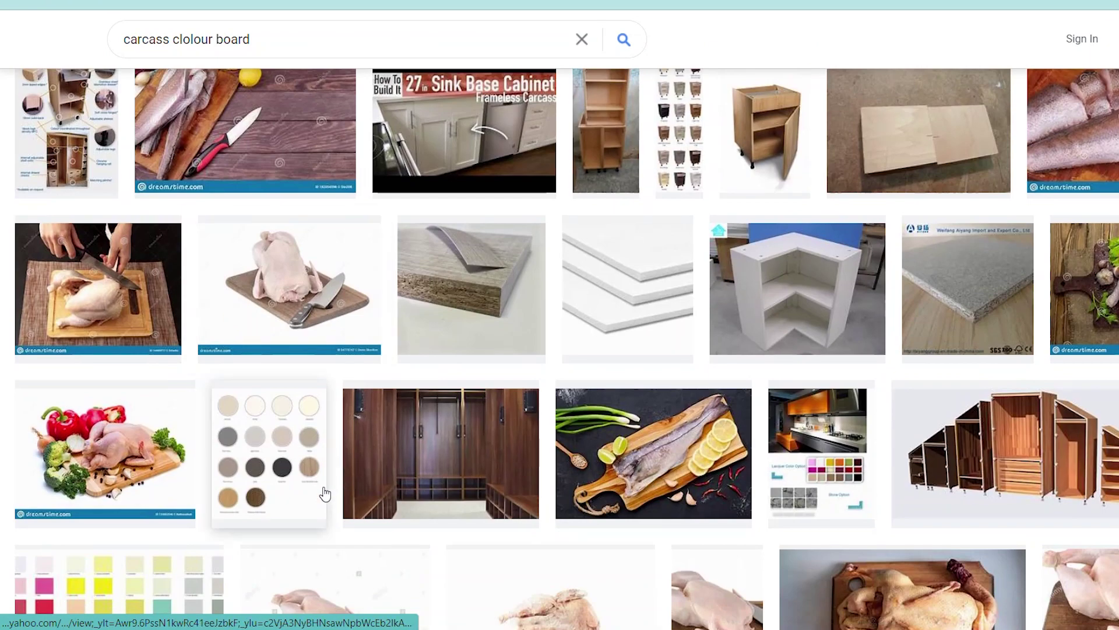
scroll(319, 497, down, 8)
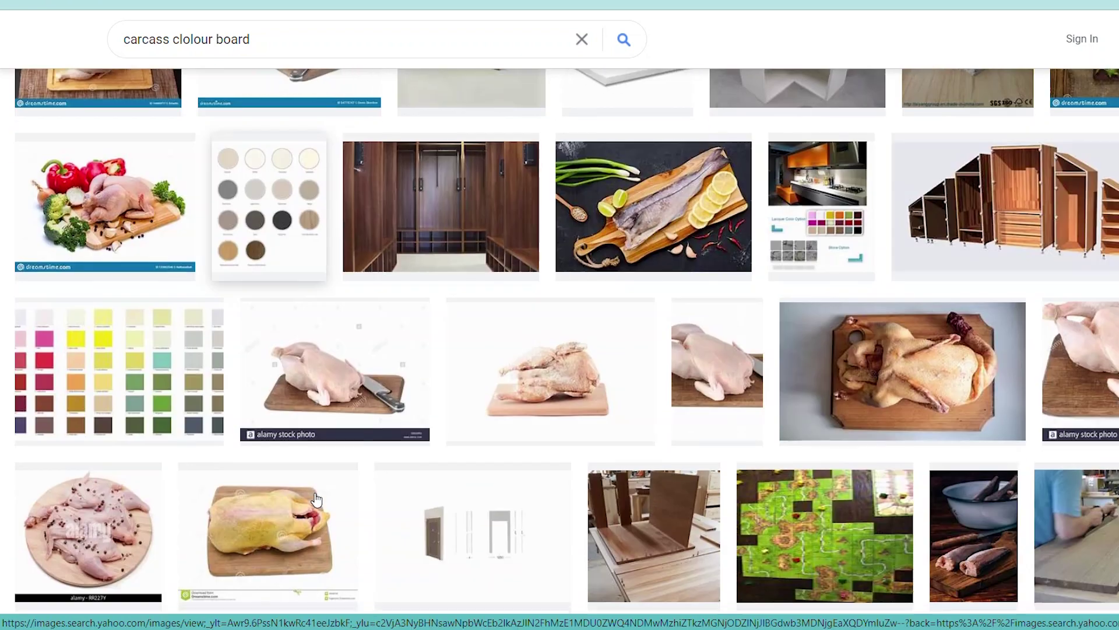
scroll(315, 499, down, 2)
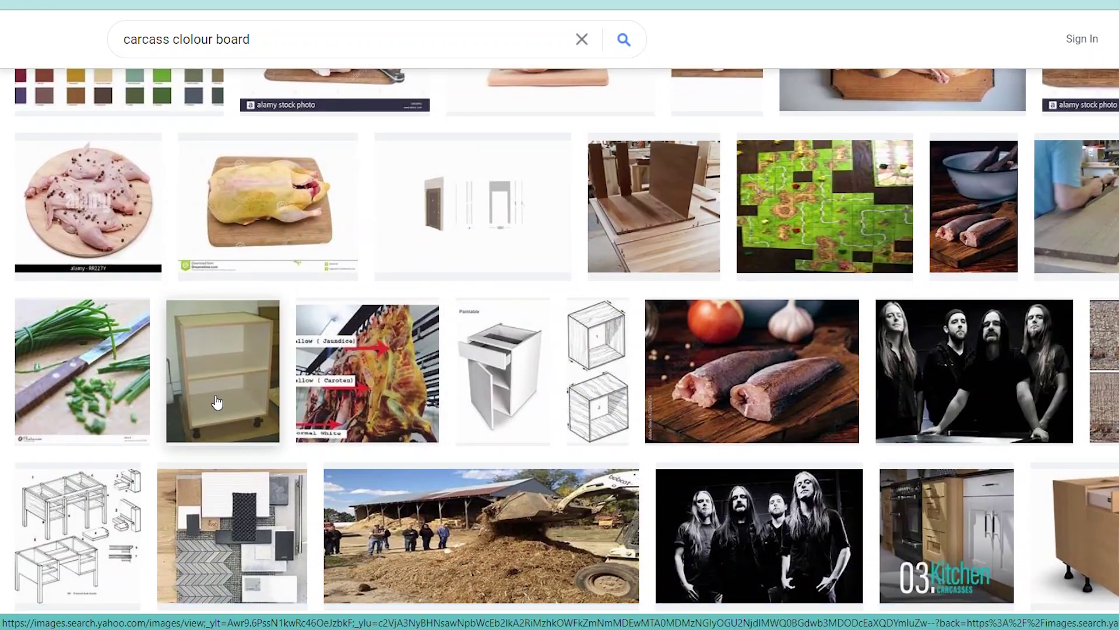
scroll(812, 358, down, 5)
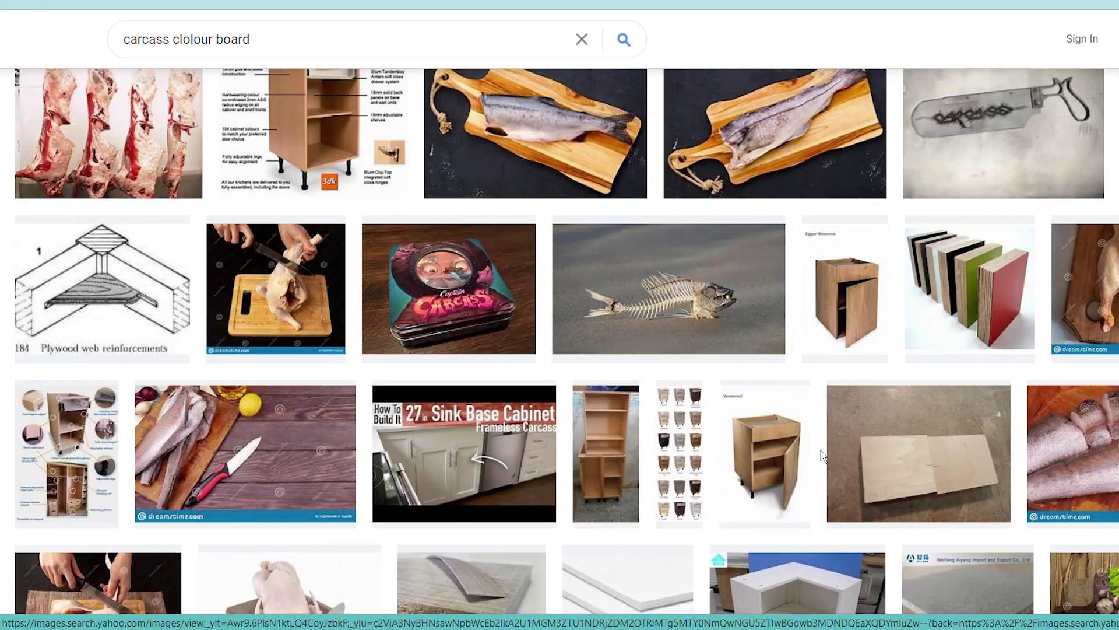
scroll(828, 379, down, 5)
scroll(729, 437, up, 10)
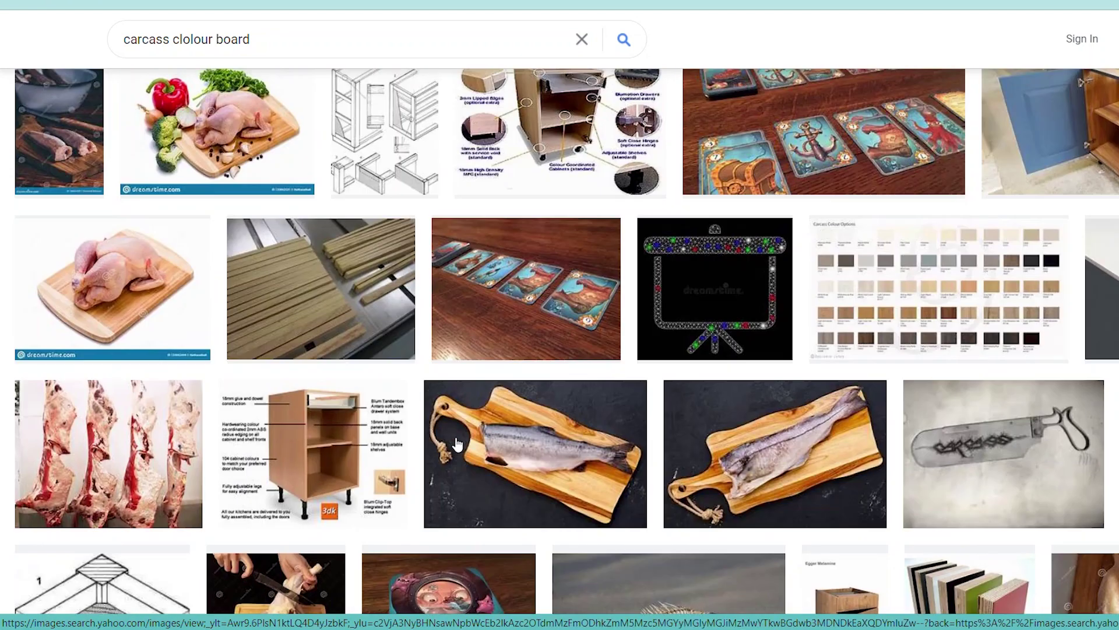
scroll(280, 303, up, 5)
scroll(247, 369, up, 5)
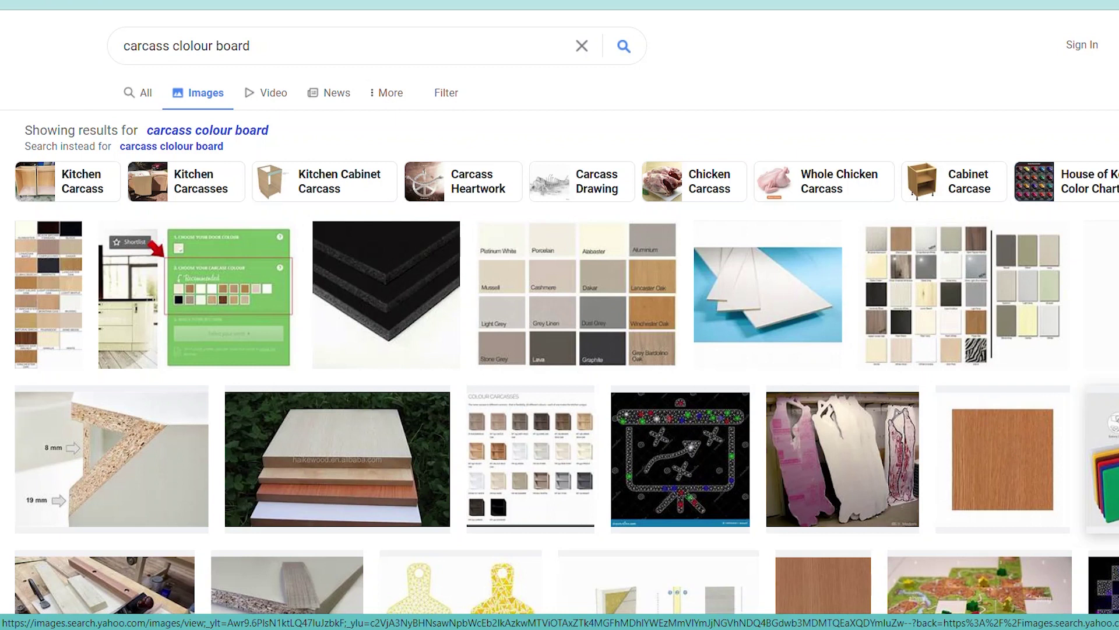
Open the picture of the coloured boards in a rack, copy its image address and go back to Stock Form.
click(1103, 460)
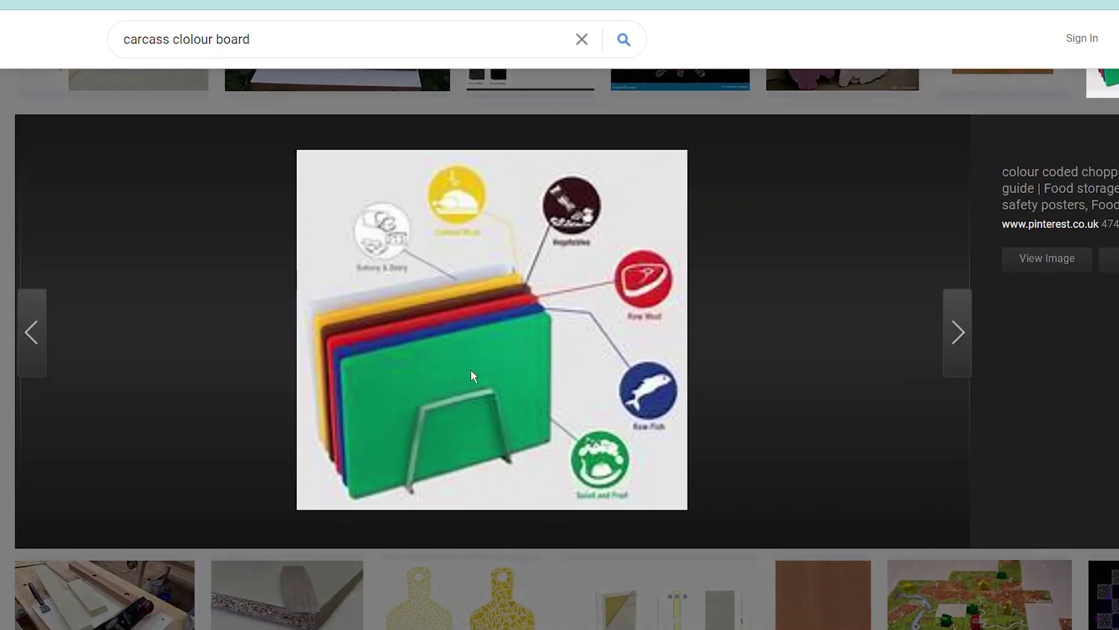
right_click(482, 270)
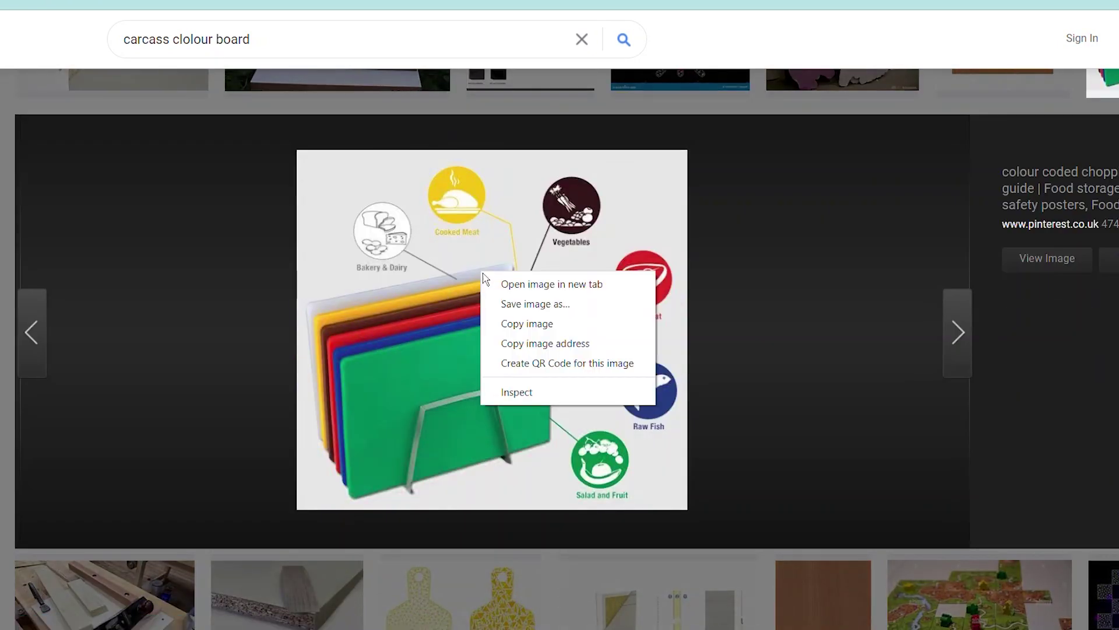
click(579, 343)
key(ctrl+Tab)
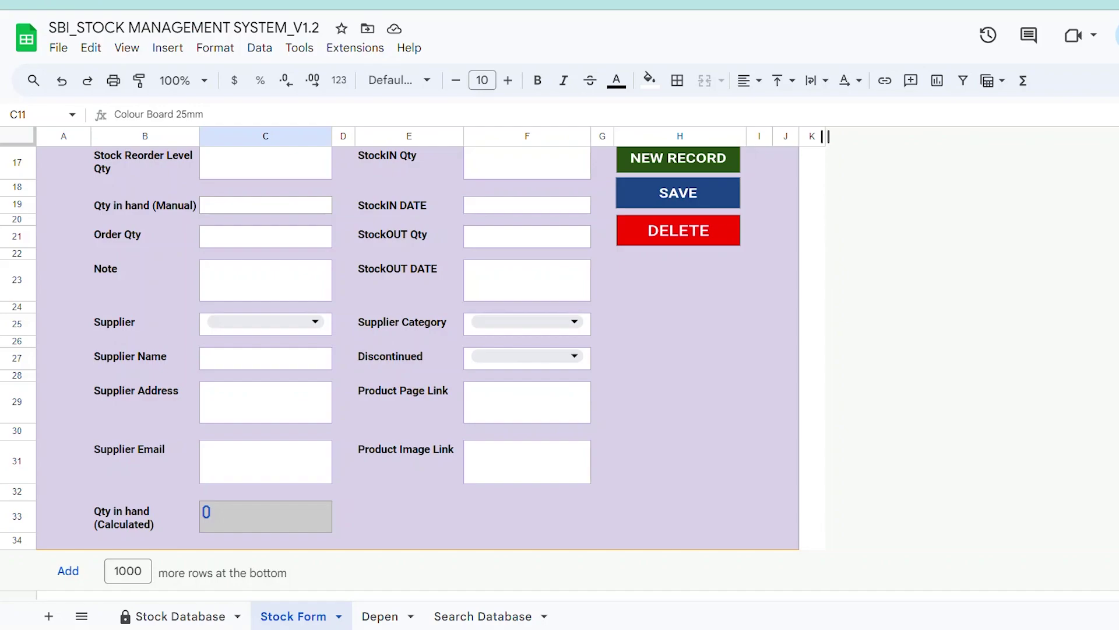
Paste the copied image address into Product Image Link and save the Colour Board 25mm record.
click(503, 460)
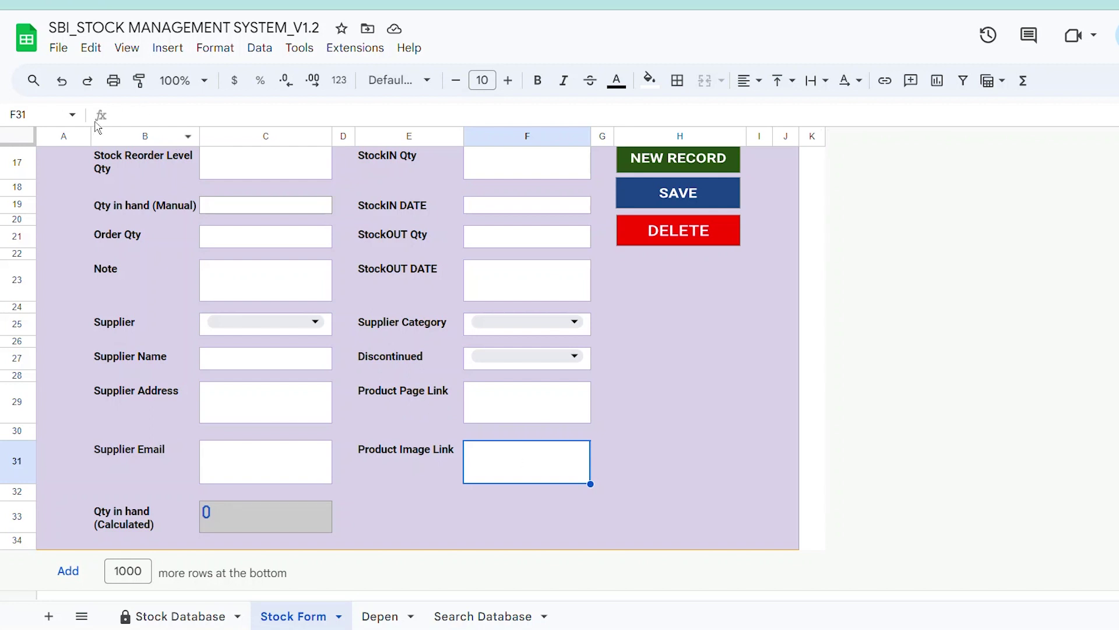
right_click(141, 118)
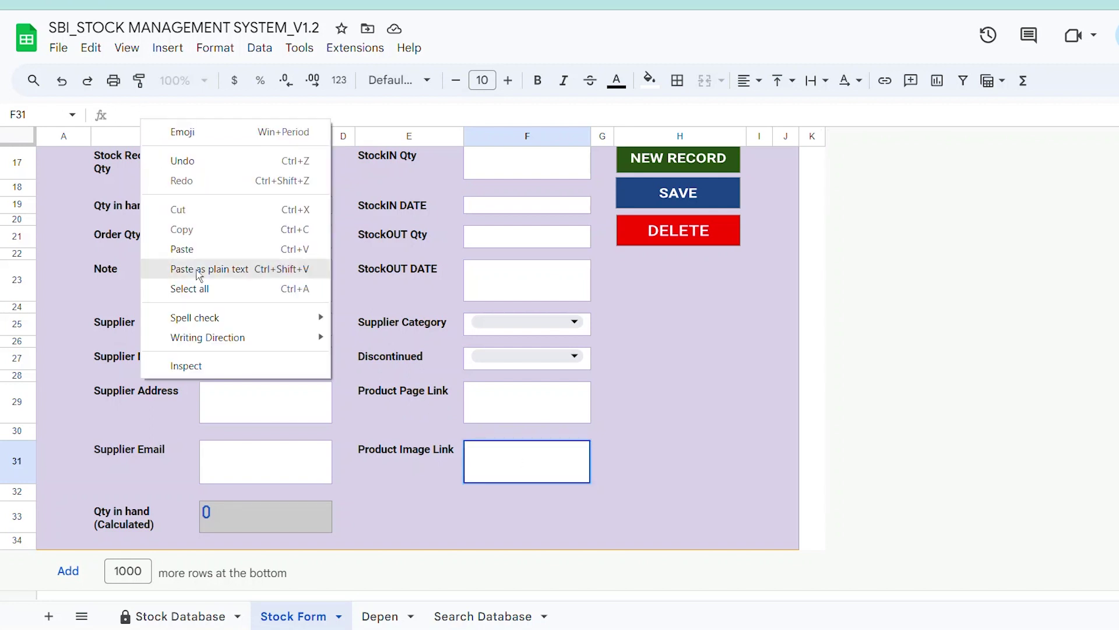
click(192, 248)
key(Return)
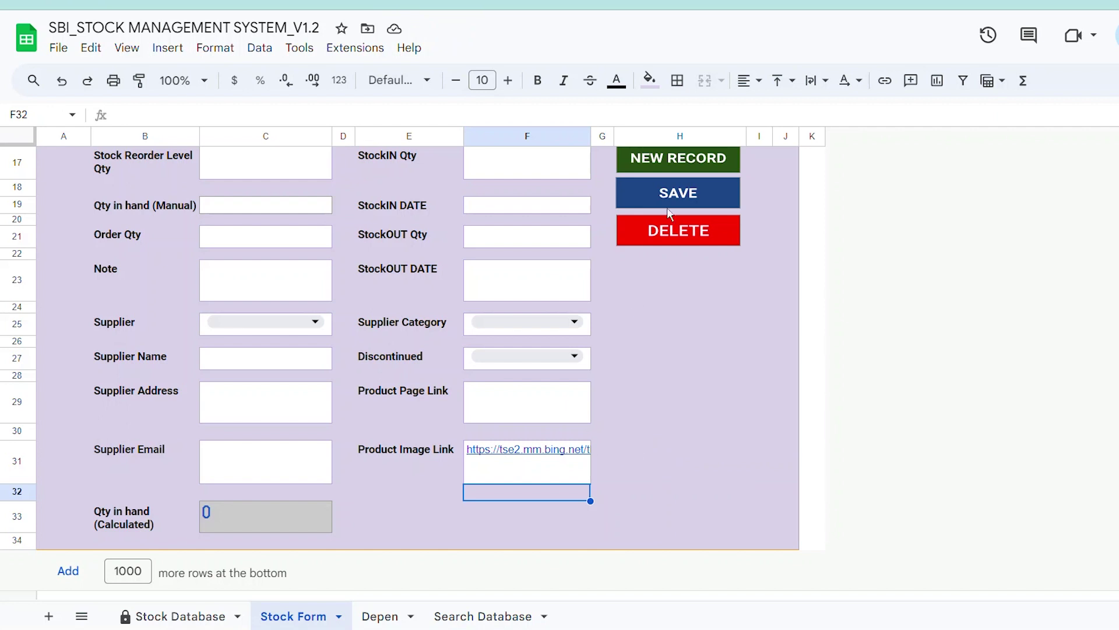
click(682, 193)
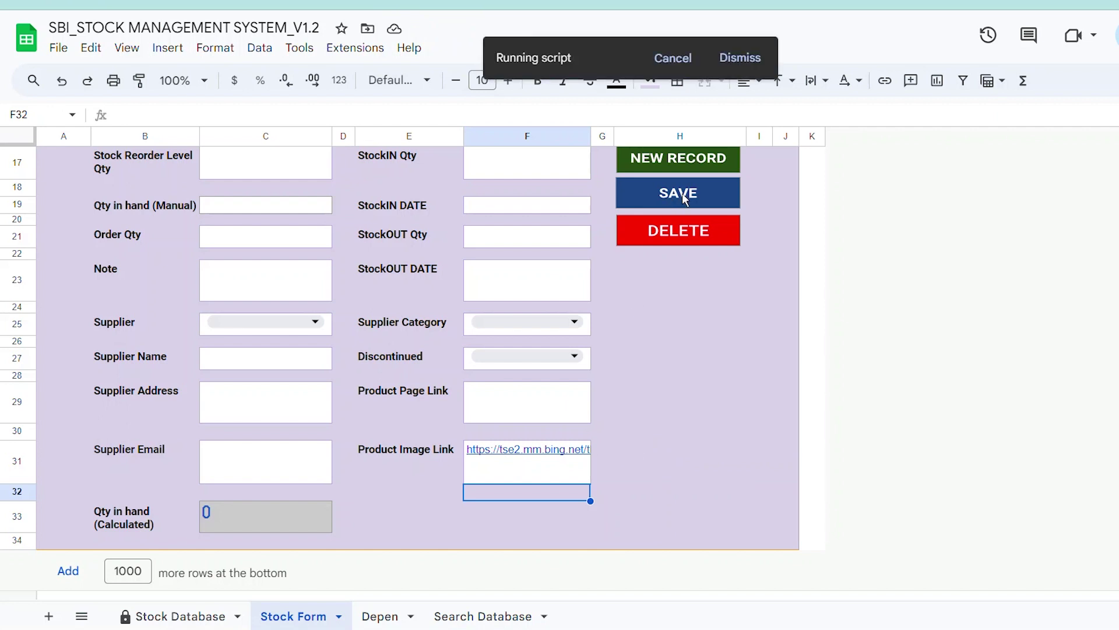
Check the Colour Board 25mm record's image link and photo columns in Stock Database and its product photo on Stock Form.
click(147, 615)
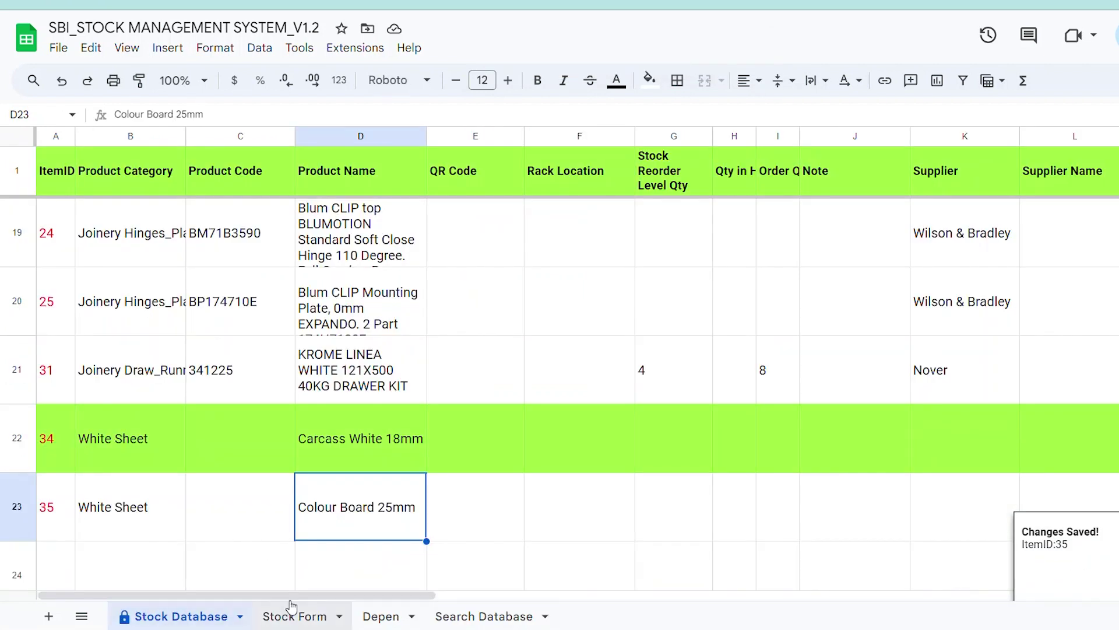
drag(294, 595, 920, 603)
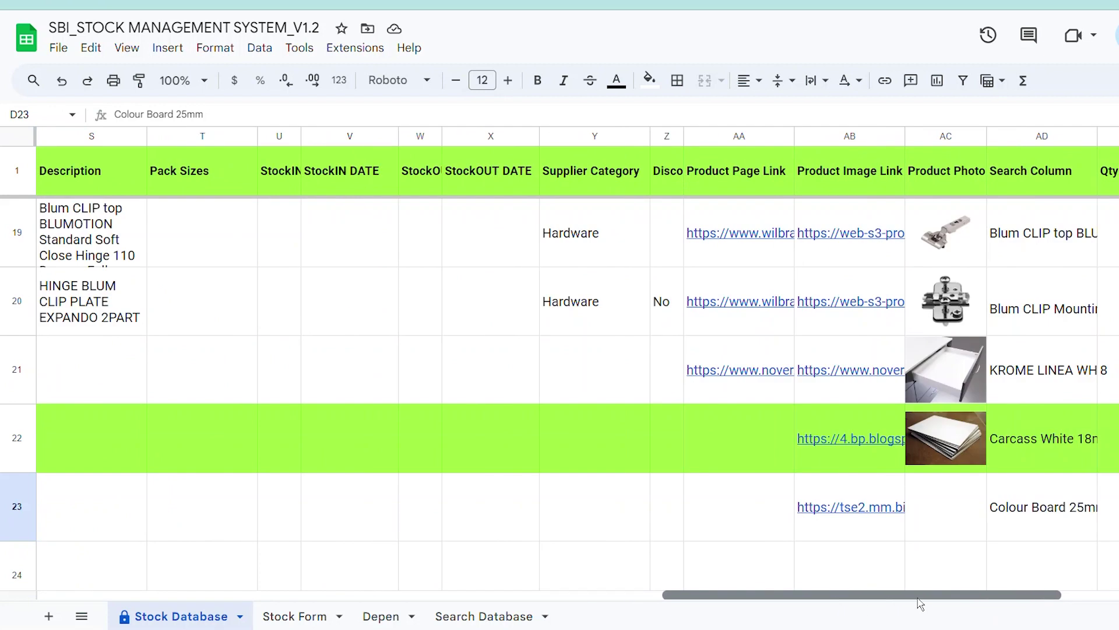
click(295, 616)
scroll(408, 362, up, 3)
scroll(435, 380, up, 2)
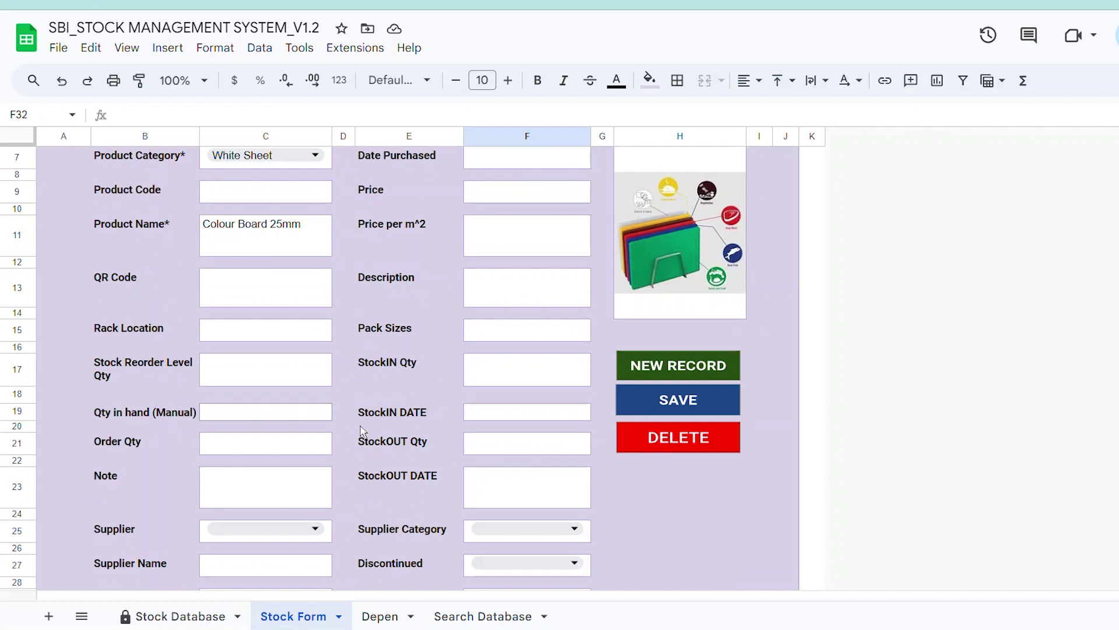
scroll(332, 443, up, 3)
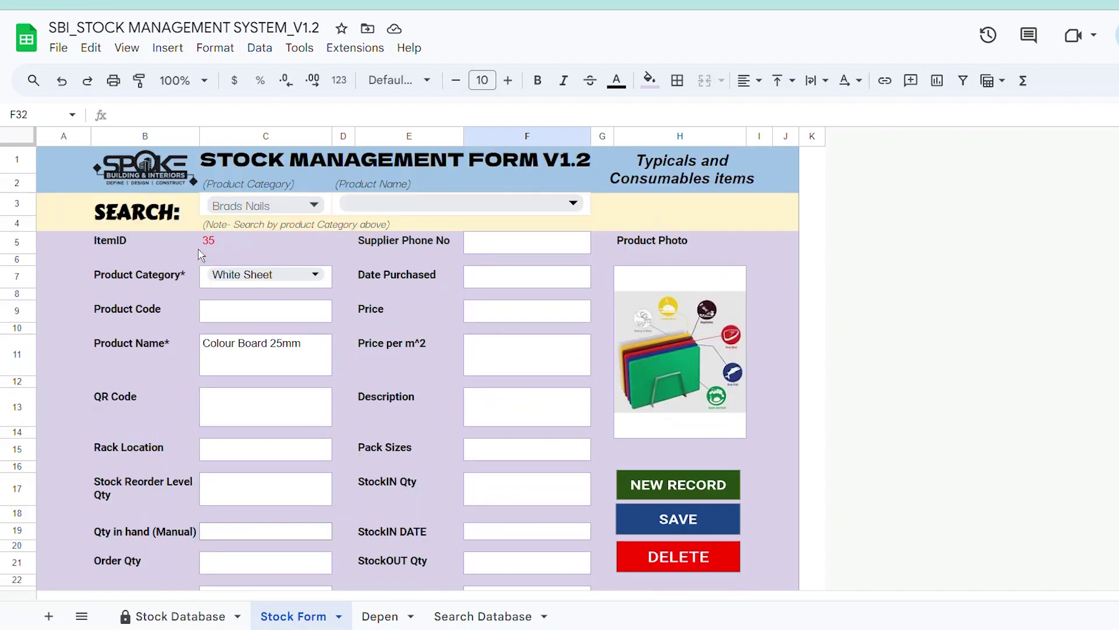
Search the form for product category White Sheet and load the Carcass White 18mm record.
click(311, 206)
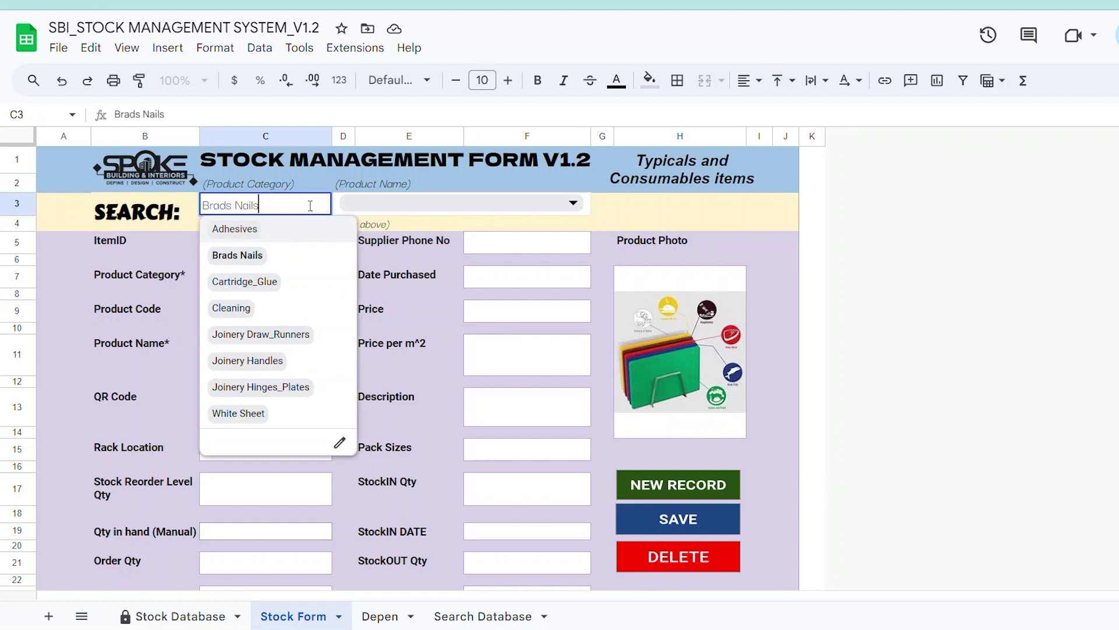
click(259, 418)
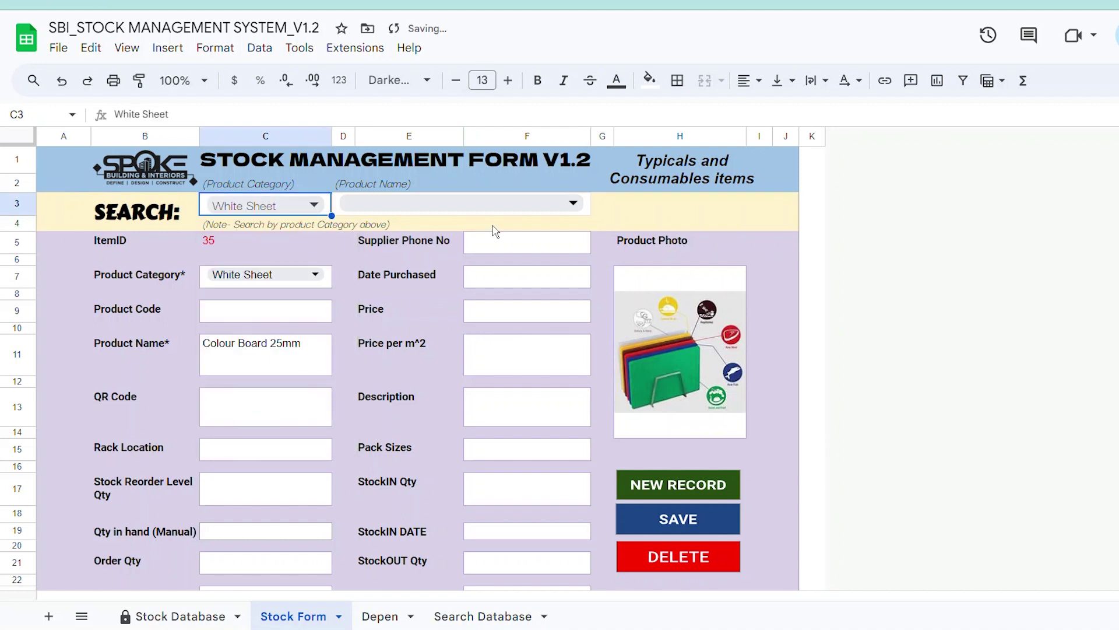
click(571, 207)
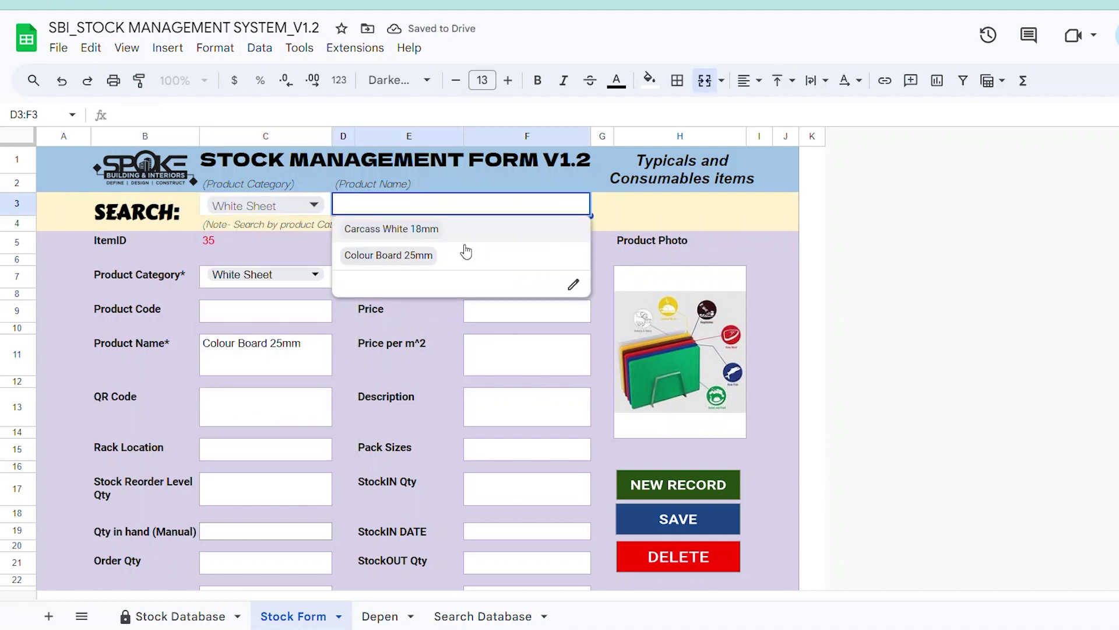
click(382, 234)
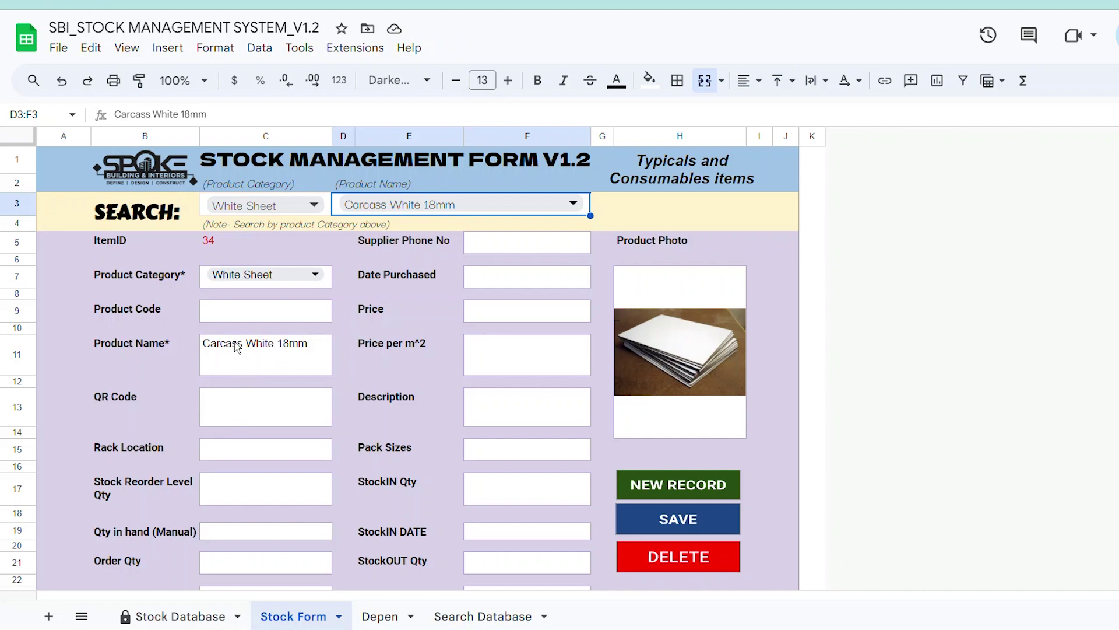
Enter N5412FG as the Carcass White 18mm product code and check its product code in row 22 of Stock Database.
click(222, 315)
double_click(222, 315)
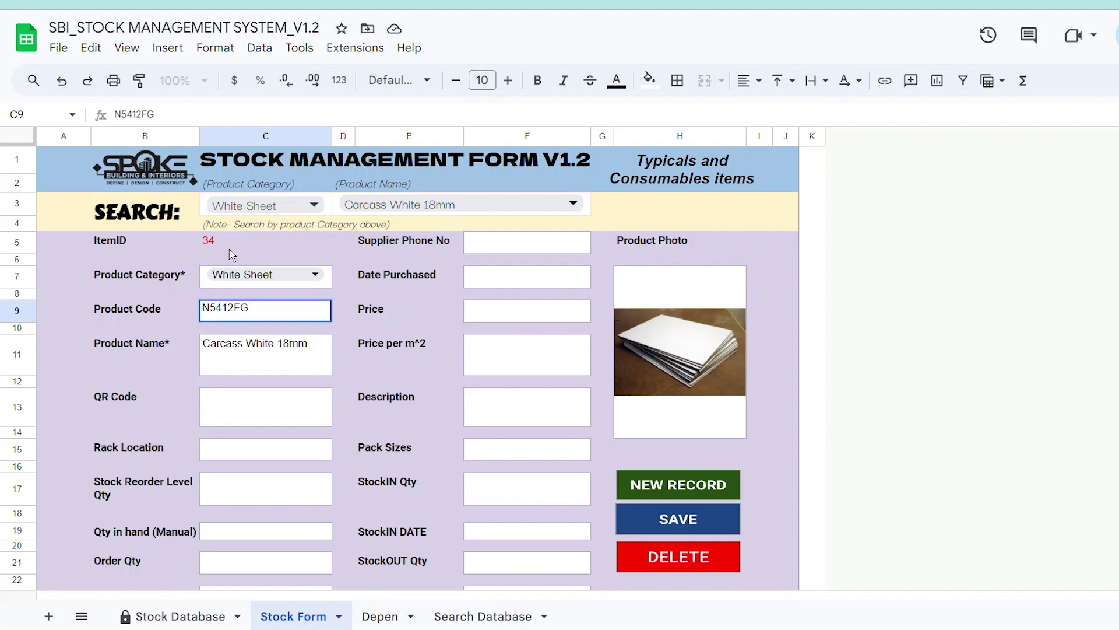
click(163, 617)
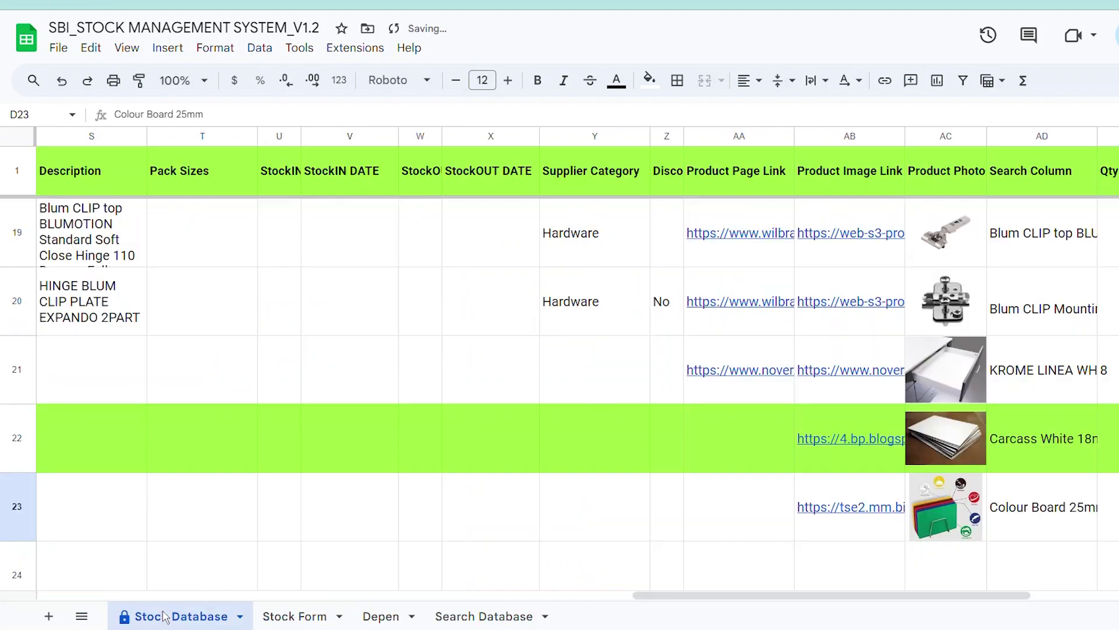
drag(698, 606, 102, 595)
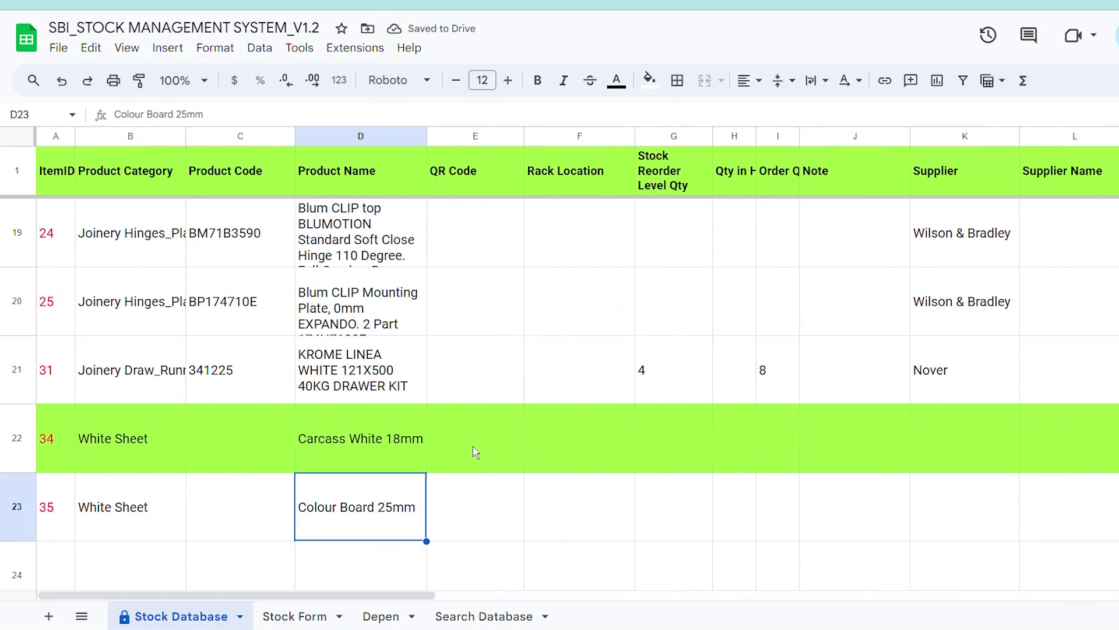
click(230, 446)
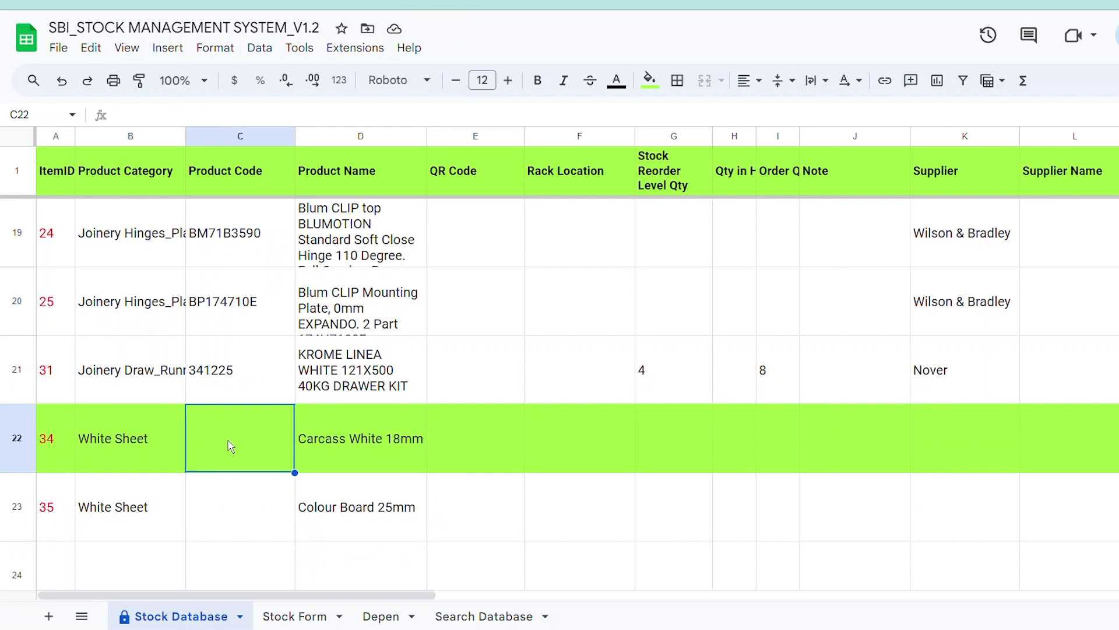
Save the Carcass White 18mm record from Stock Form and recheck its product code in Stock Database.
click(289, 620)
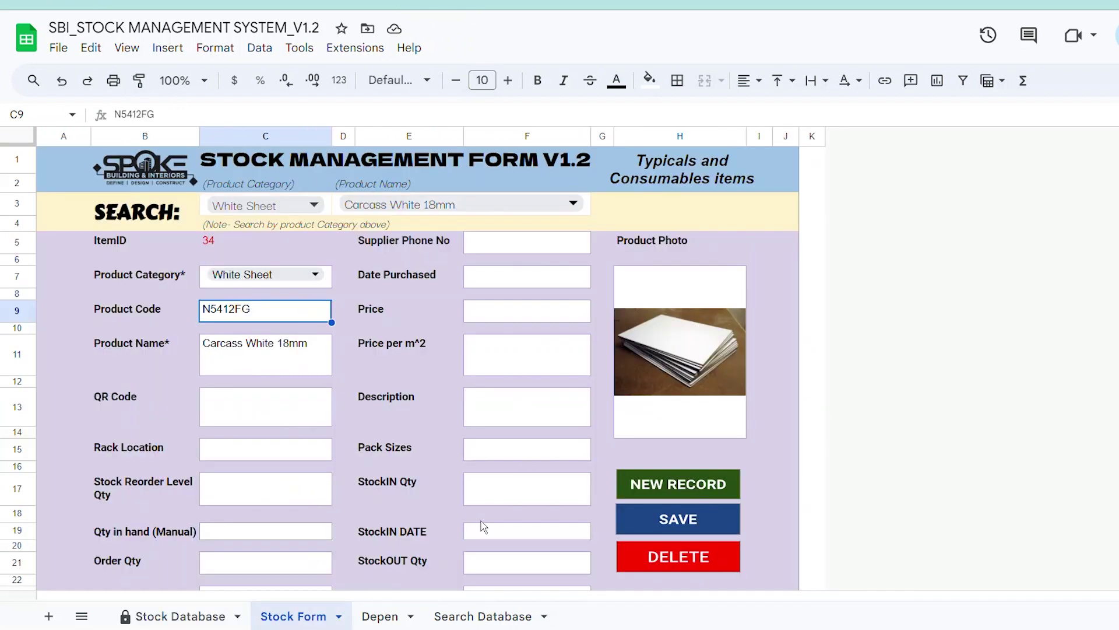
click(270, 405)
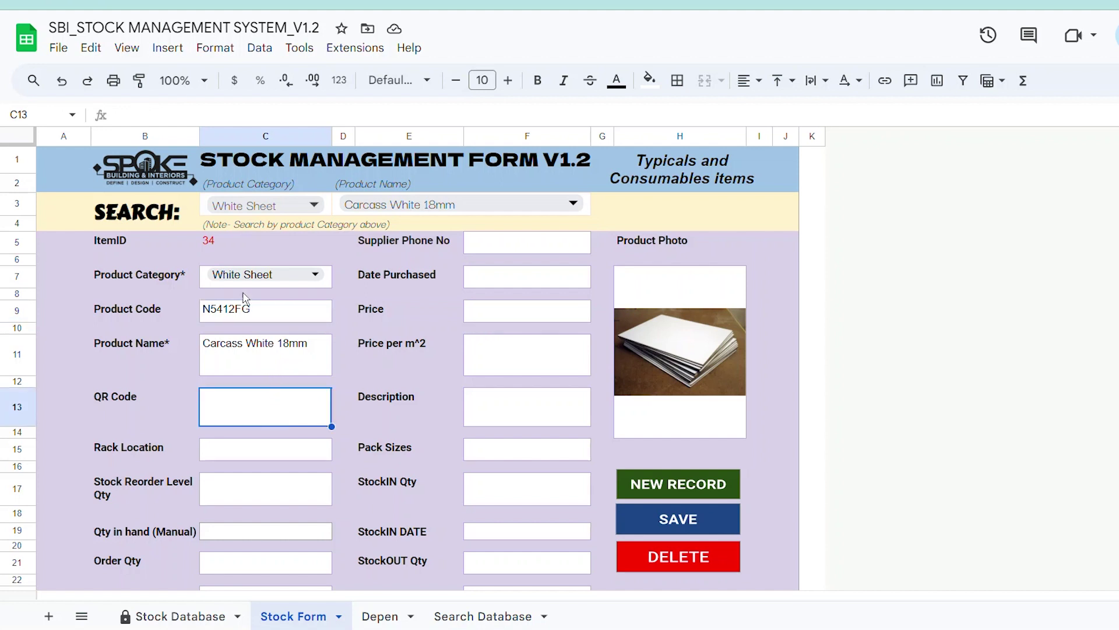
click(682, 519)
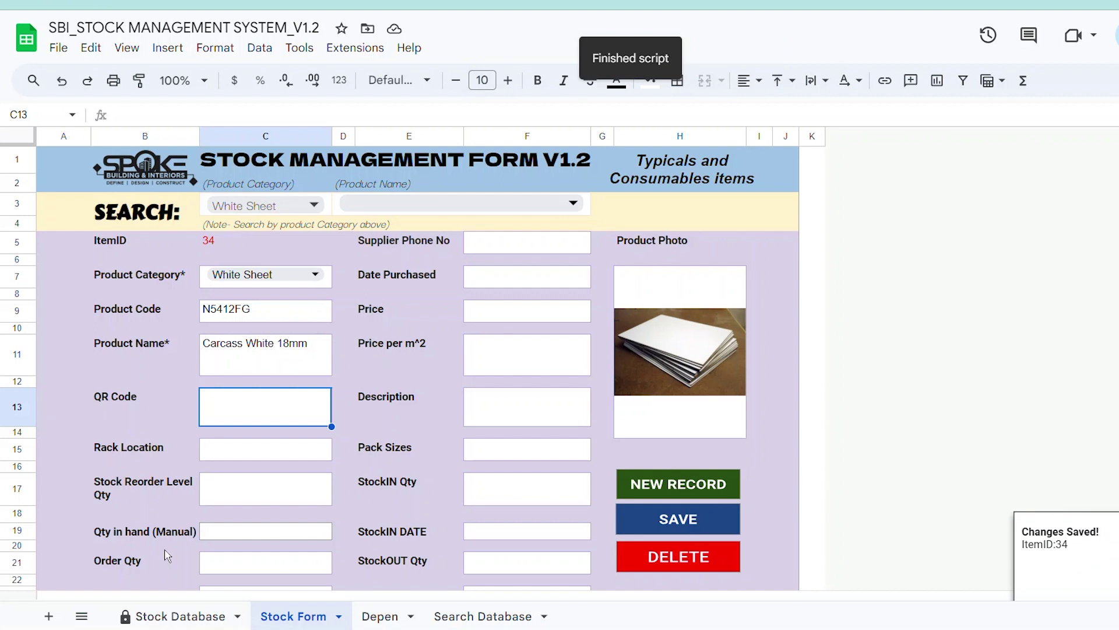
click(186, 616)
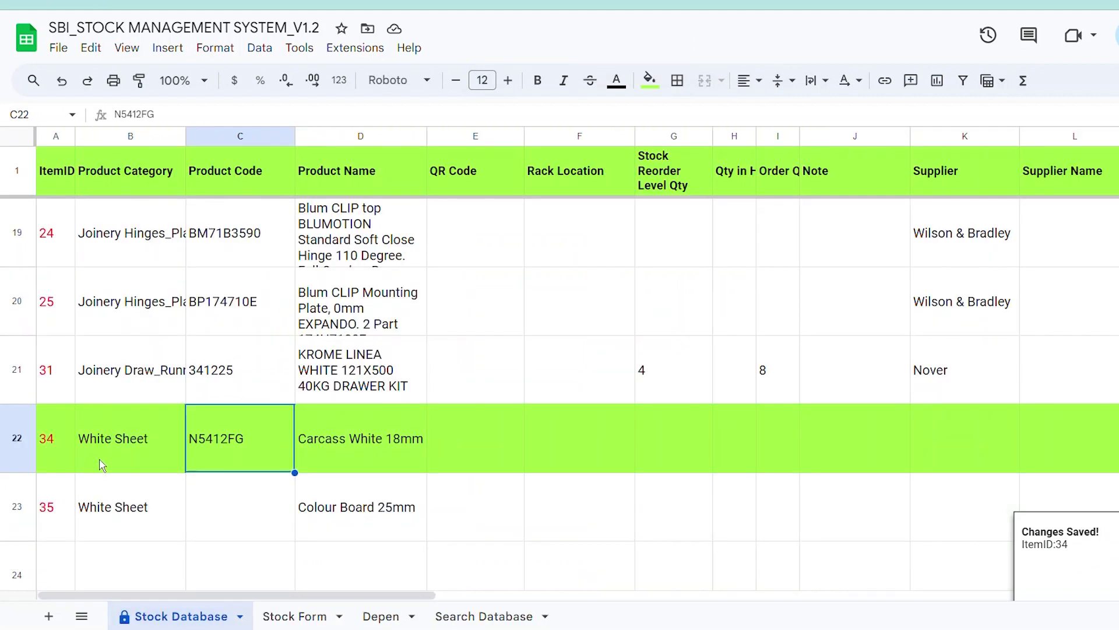
Check the Colour Board 25mm product code cell in Stock Database and load that record in Stock Form.
click(254, 526)
click(251, 446)
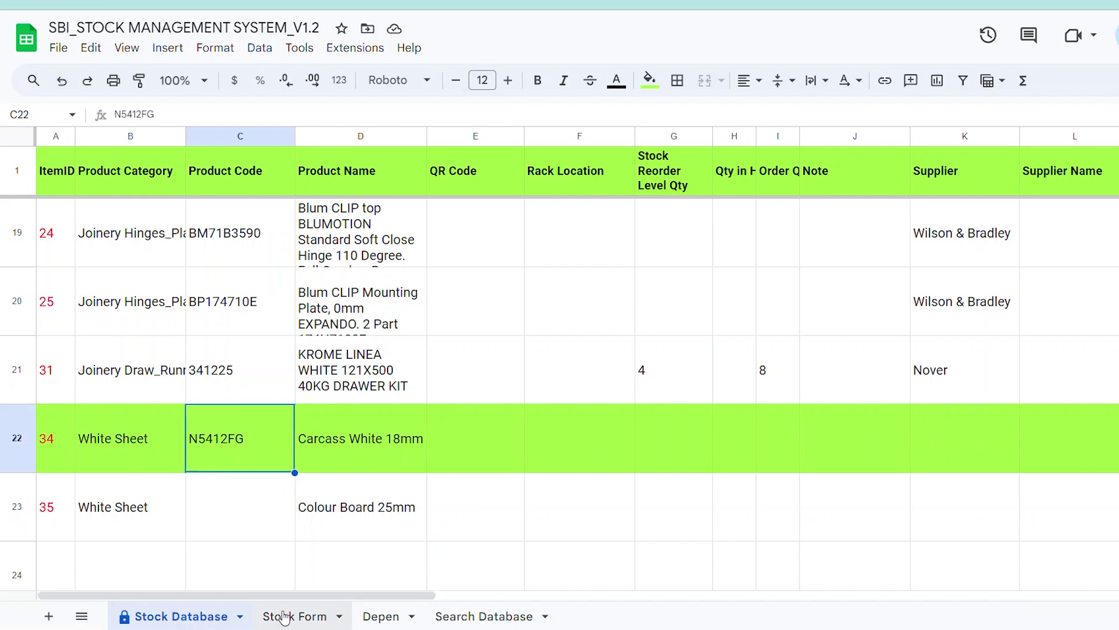
click(243, 525)
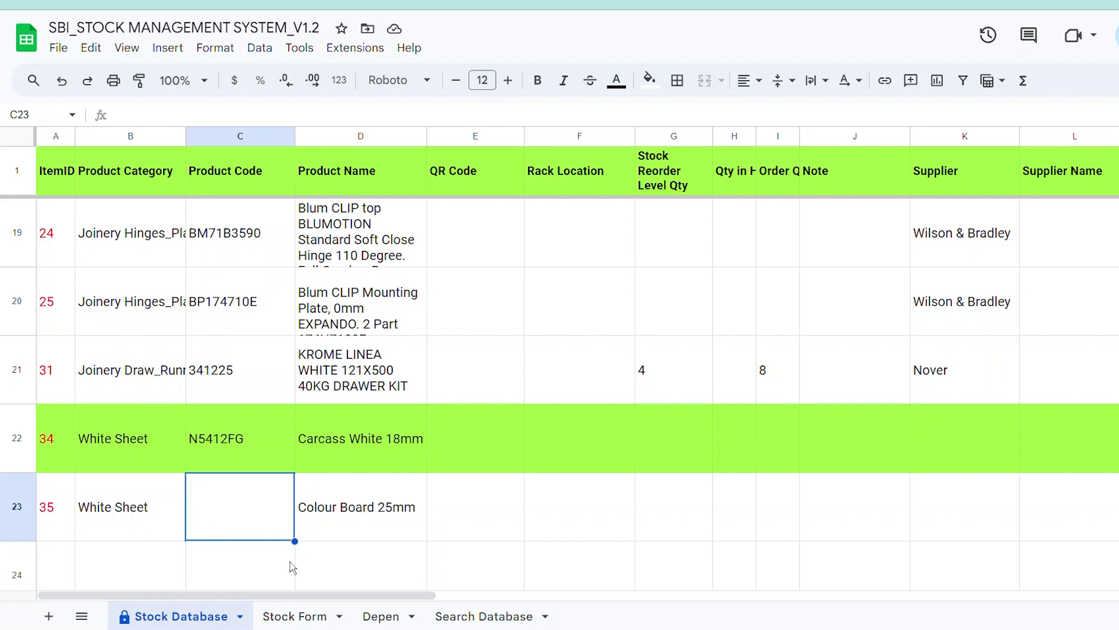
click(303, 619)
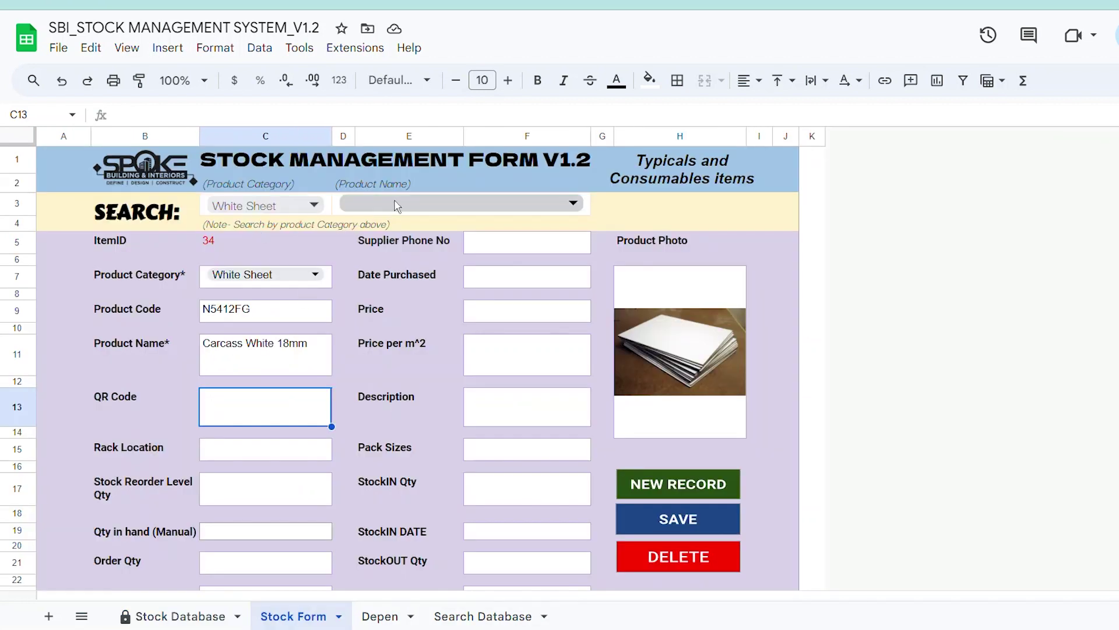
click(443, 205)
click(417, 255)
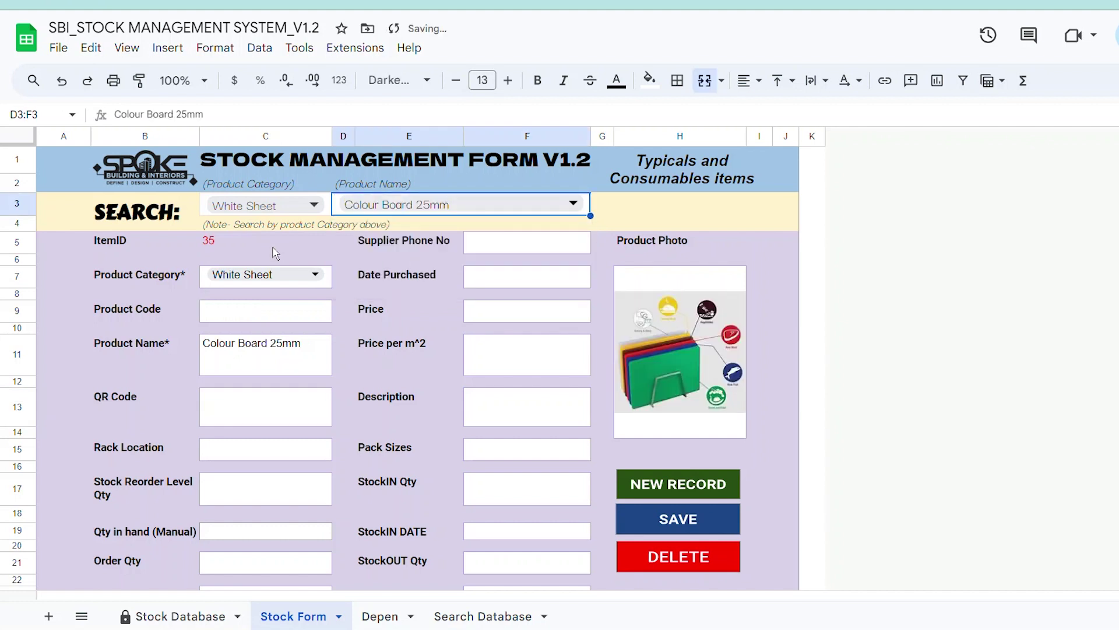
Enter COL64212 as the Colour Board 25mm product code and try to save it to row 23 of Stock Database.
click(211, 312)
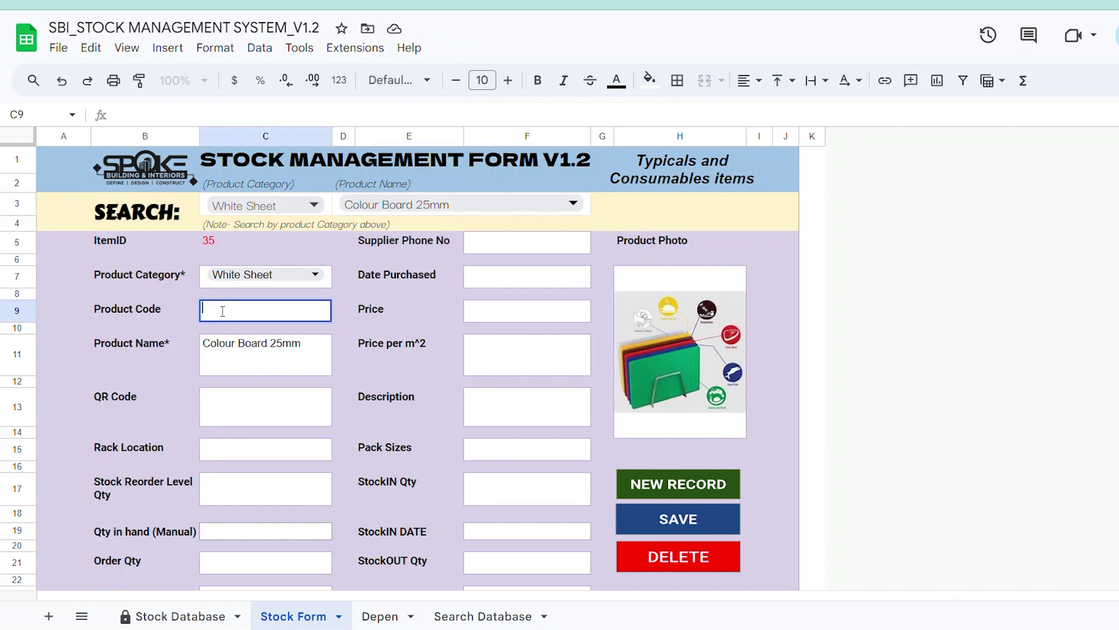
text(COL64212)
click(697, 522)
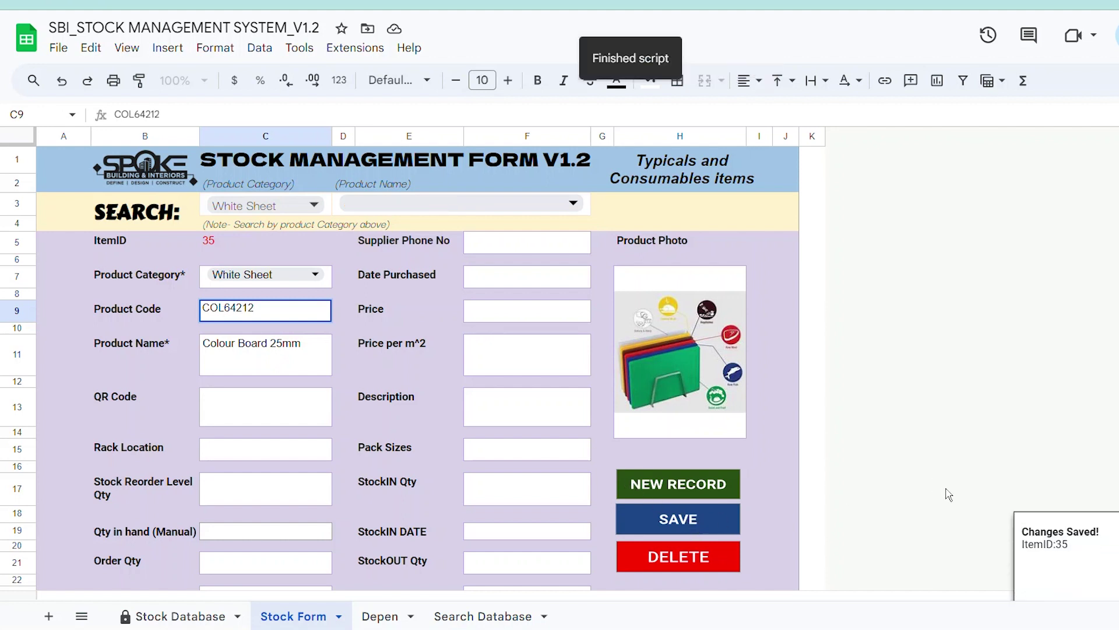
click(161, 619)
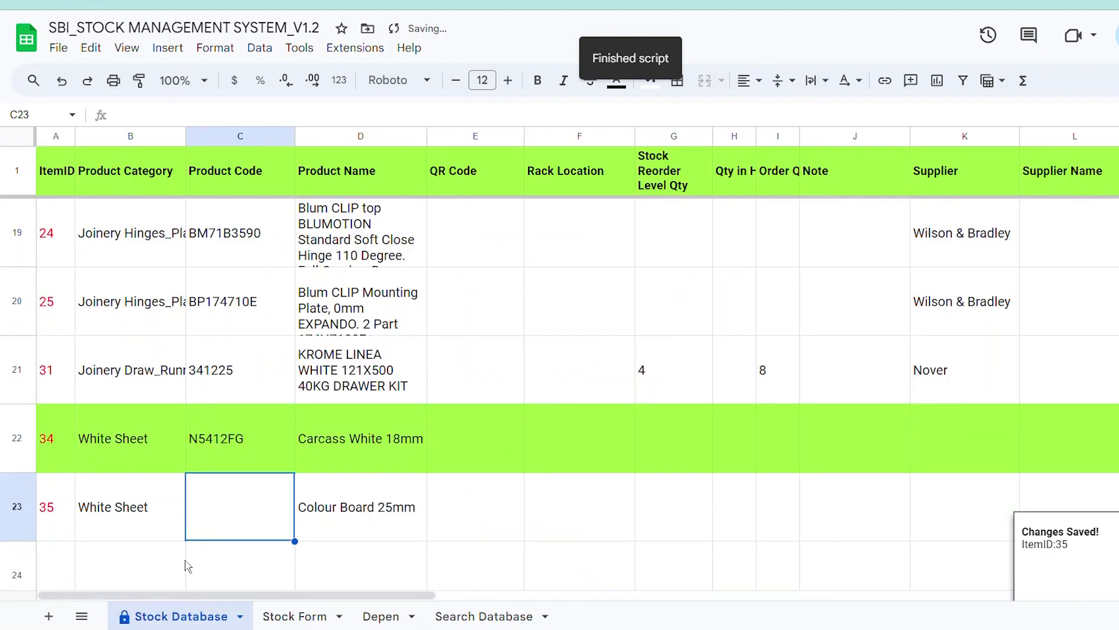
click(316, 537)
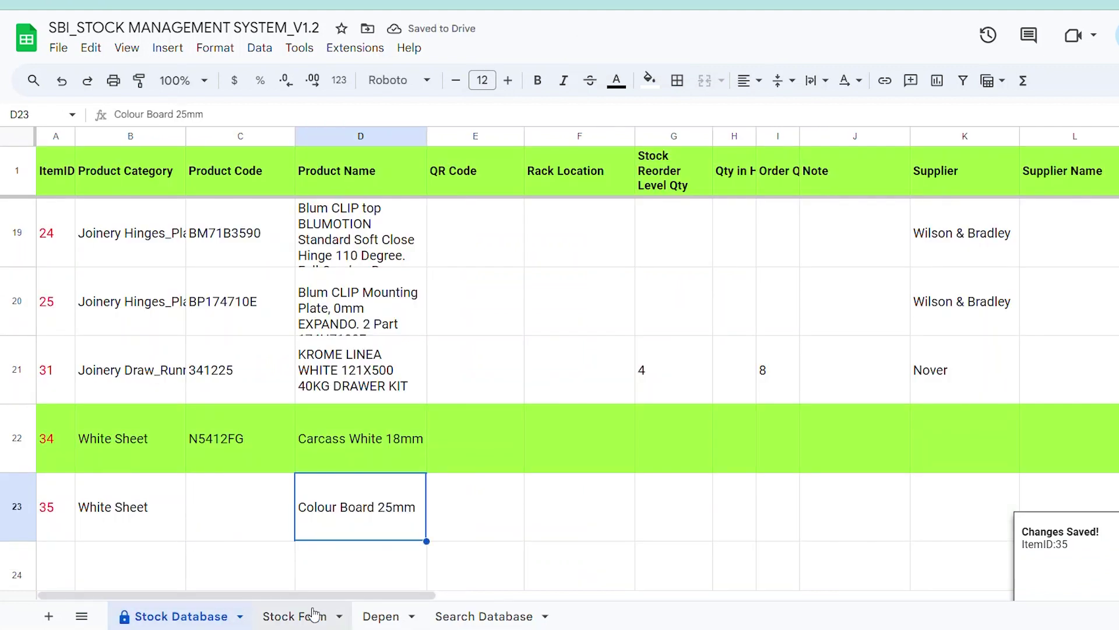
Save the Colour Board 25mm record again from Stock Form and recheck its product code in Stock Database.
click(314, 616)
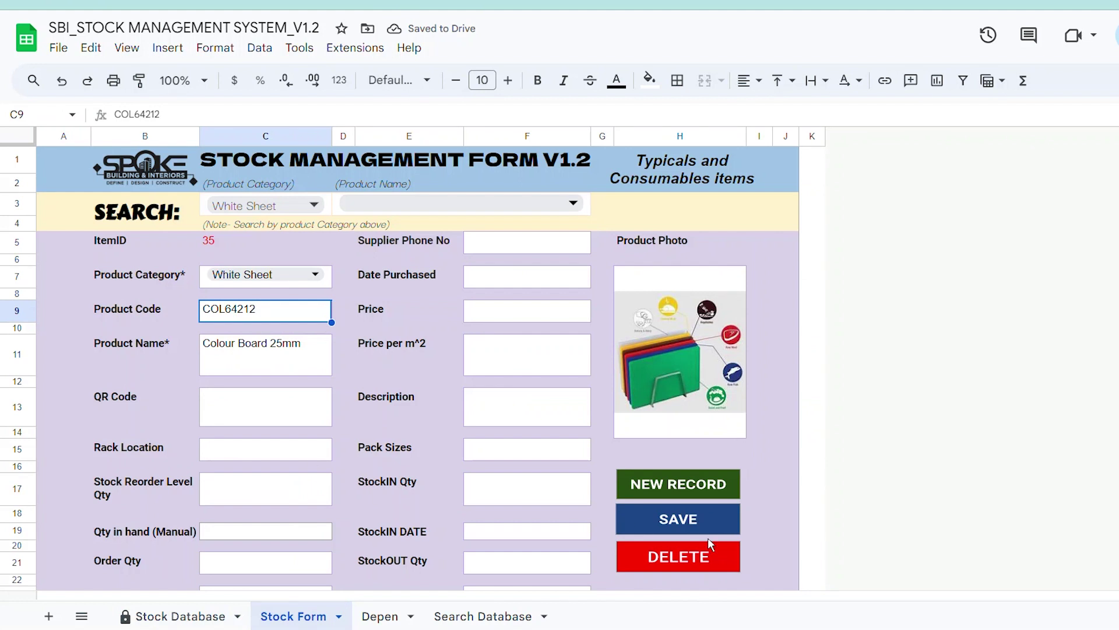
click(687, 523)
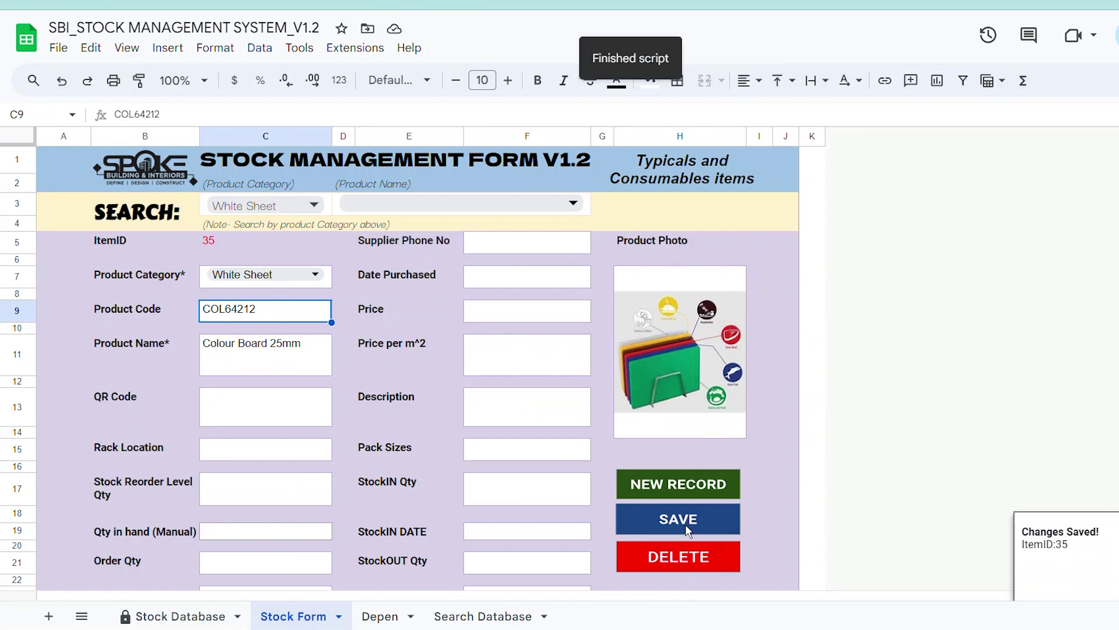
click(194, 618)
click(255, 517)
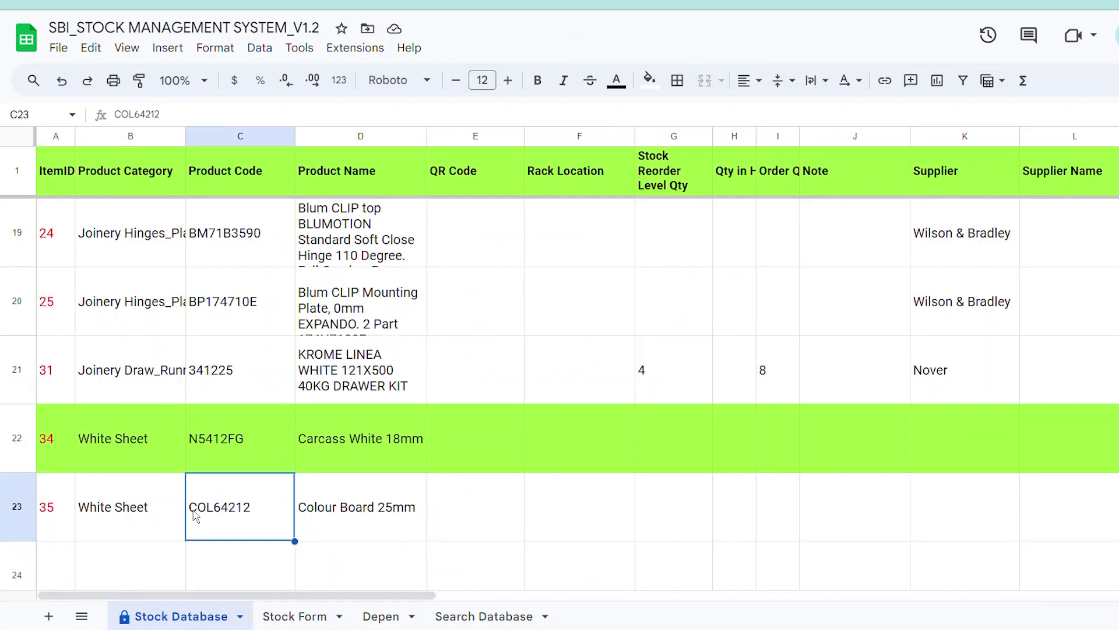
Load the Carcass White 18mm record in Stock Form and check its ItemID in Stock Database.
click(294, 617)
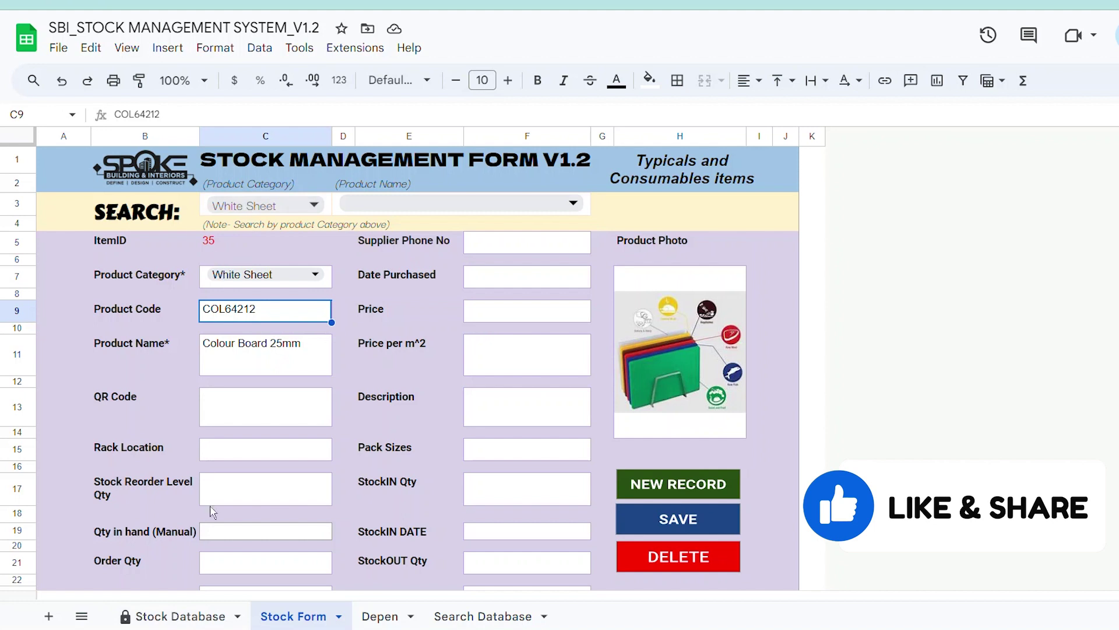
click(421, 205)
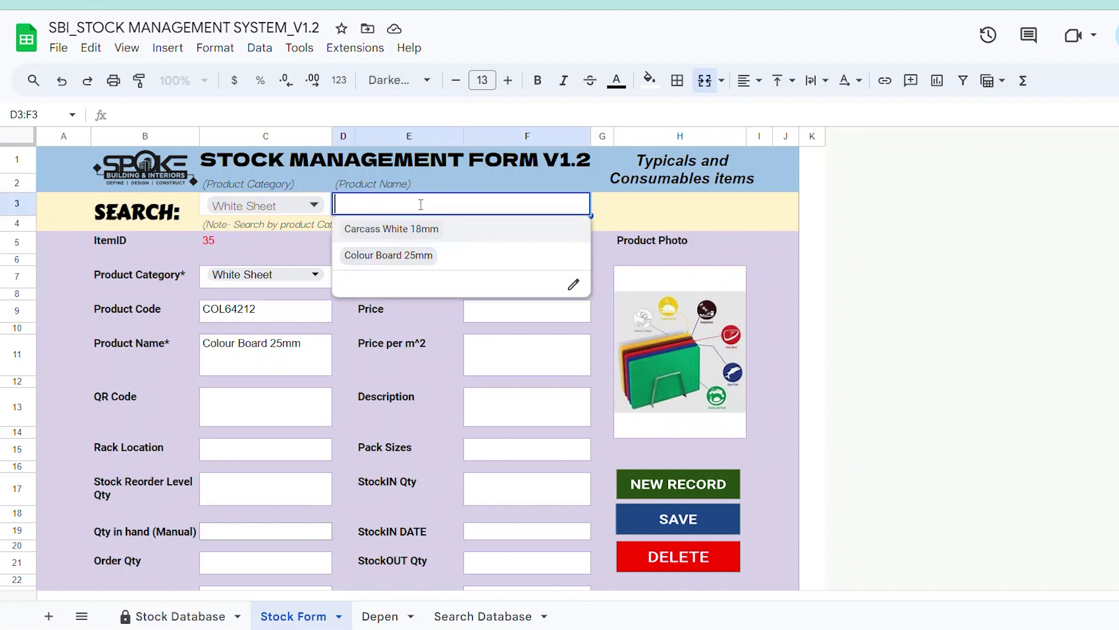
click(410, 235)
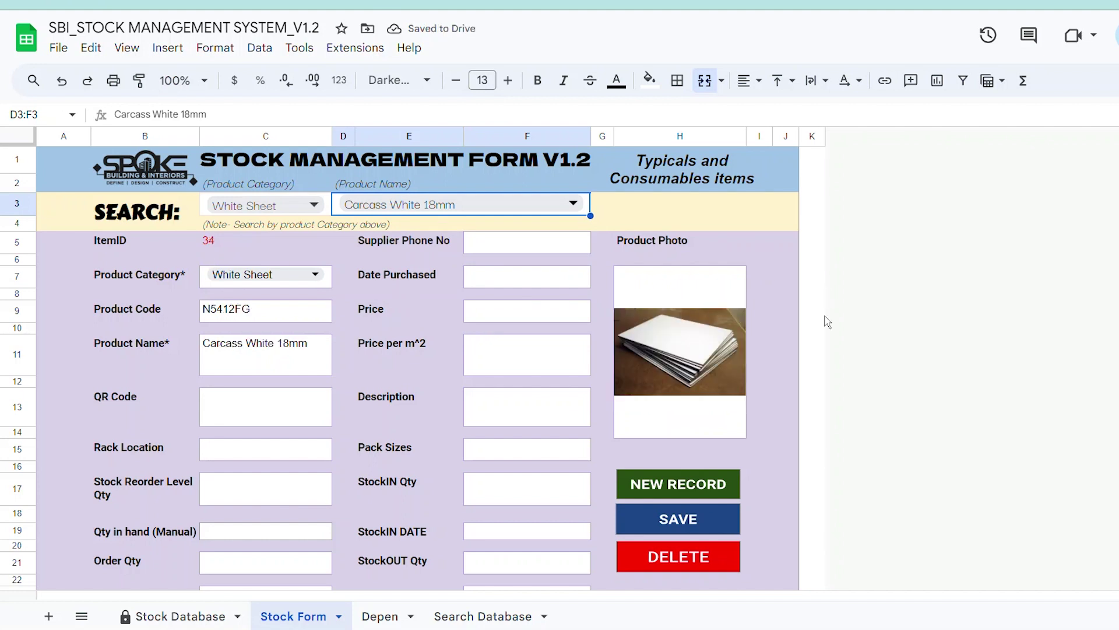
click(867, 352)
click(194, 617)
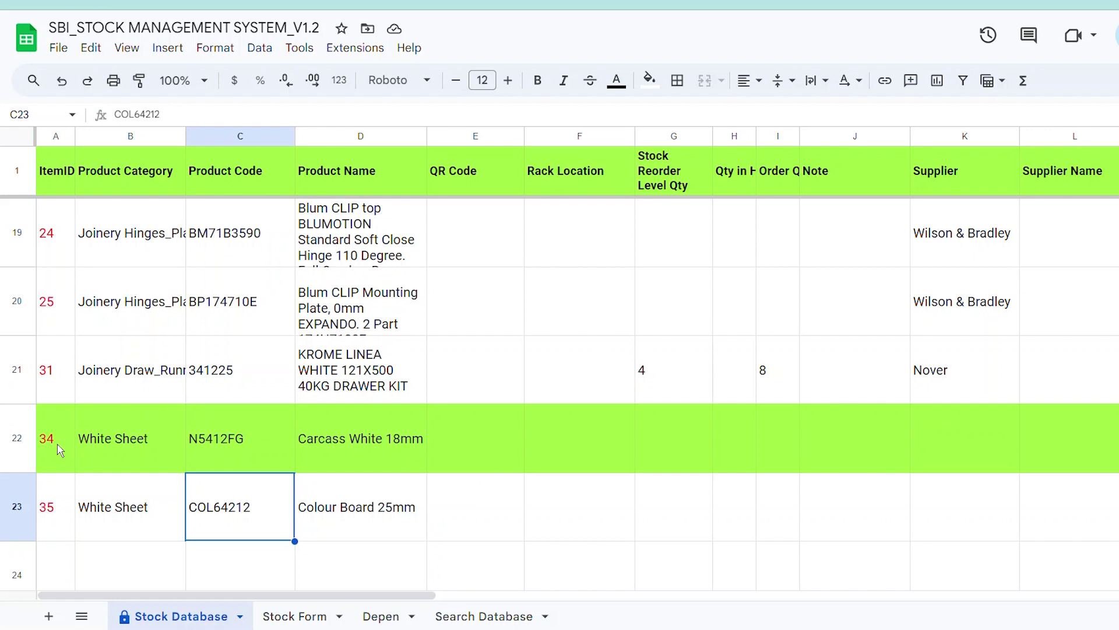
Delete the Carcass White 18mm record from Stock Form and check Stock Database for its removal.
click(294, 616)
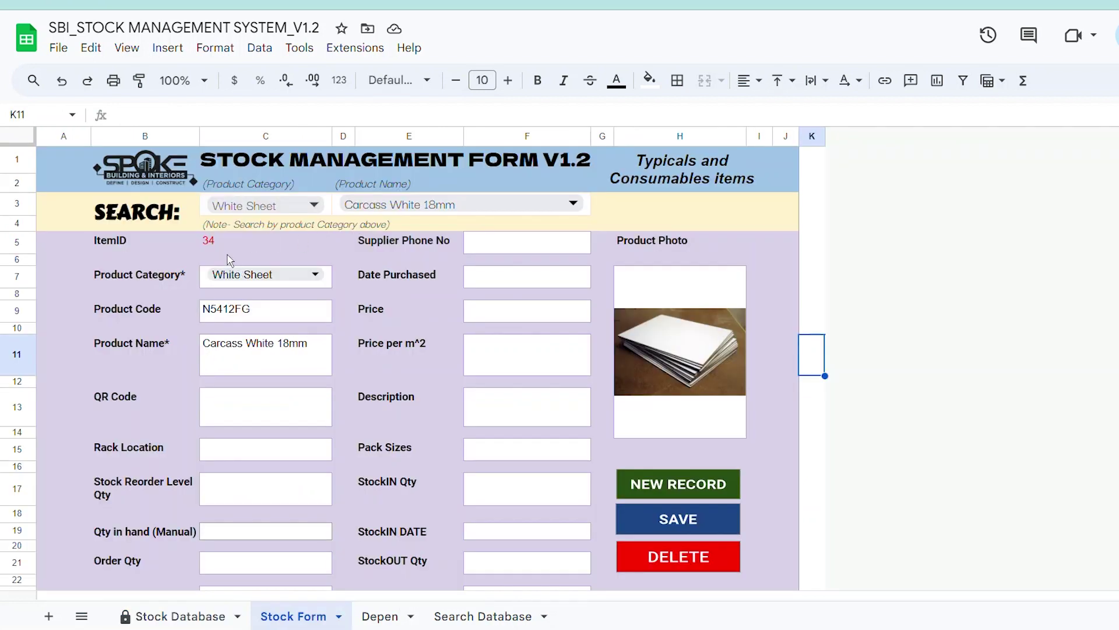
scroll(637, 487, down, 3)
scroll(688, 464, up, 1)
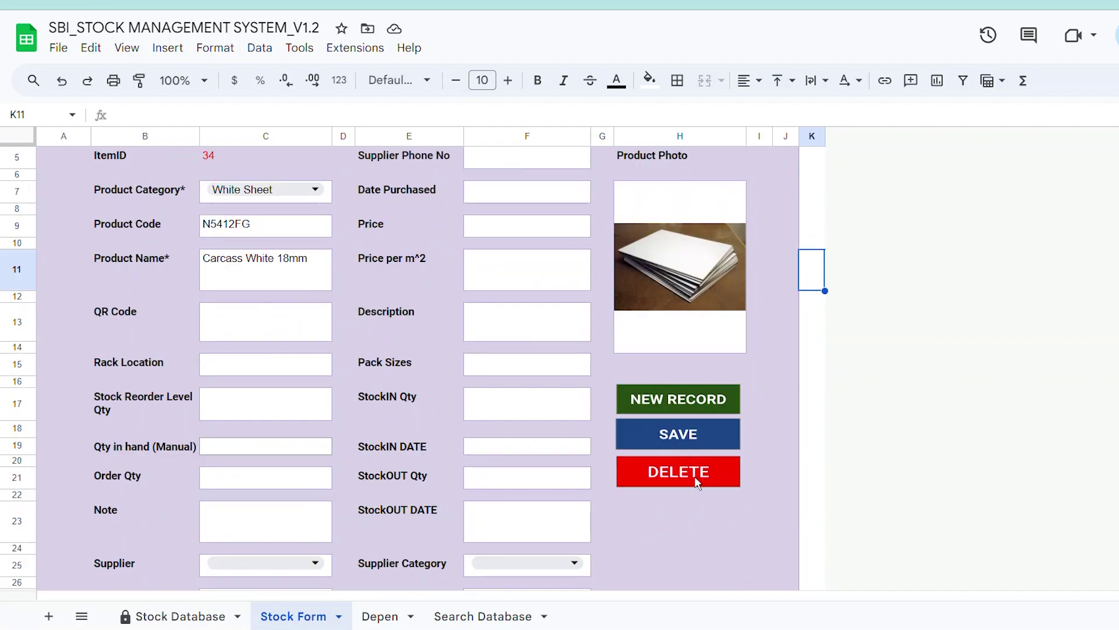
click(698, 482)
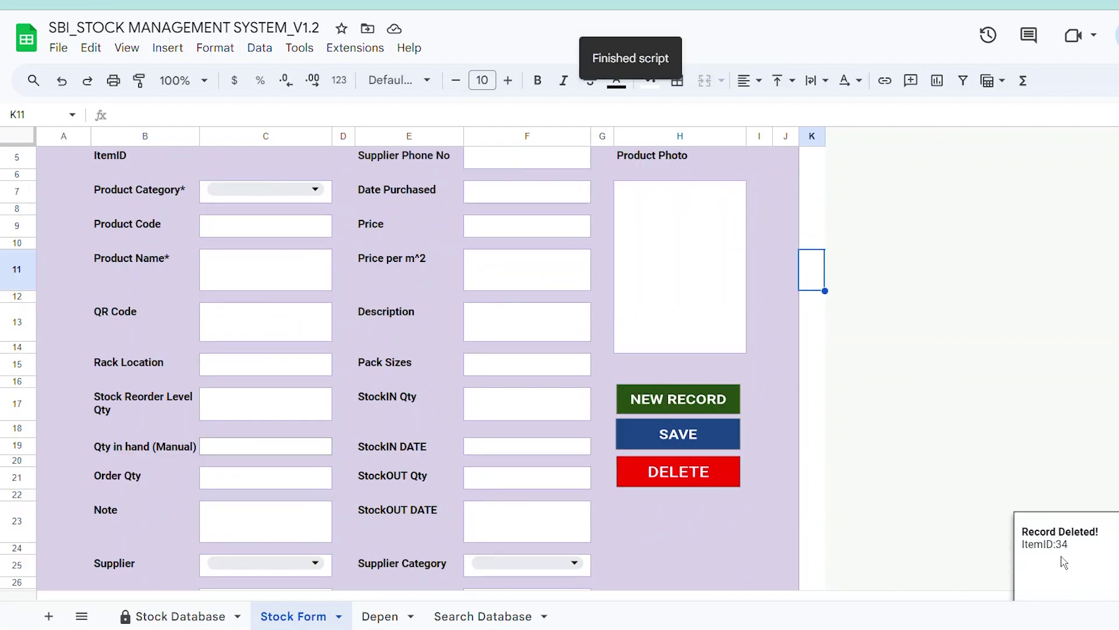
click(189, 624)
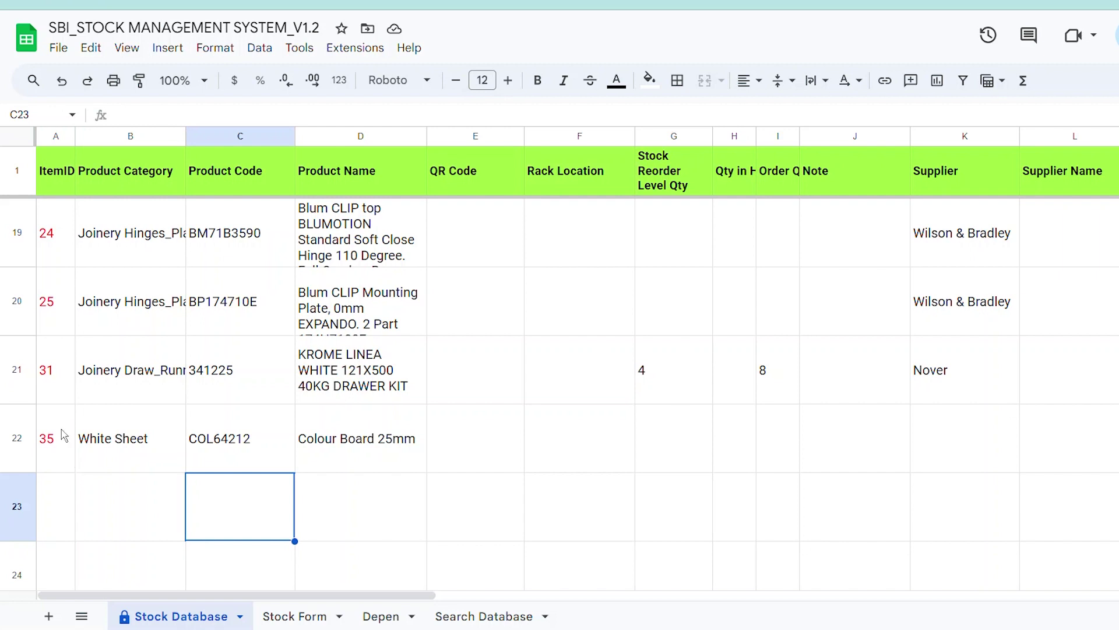
click(313, 619)
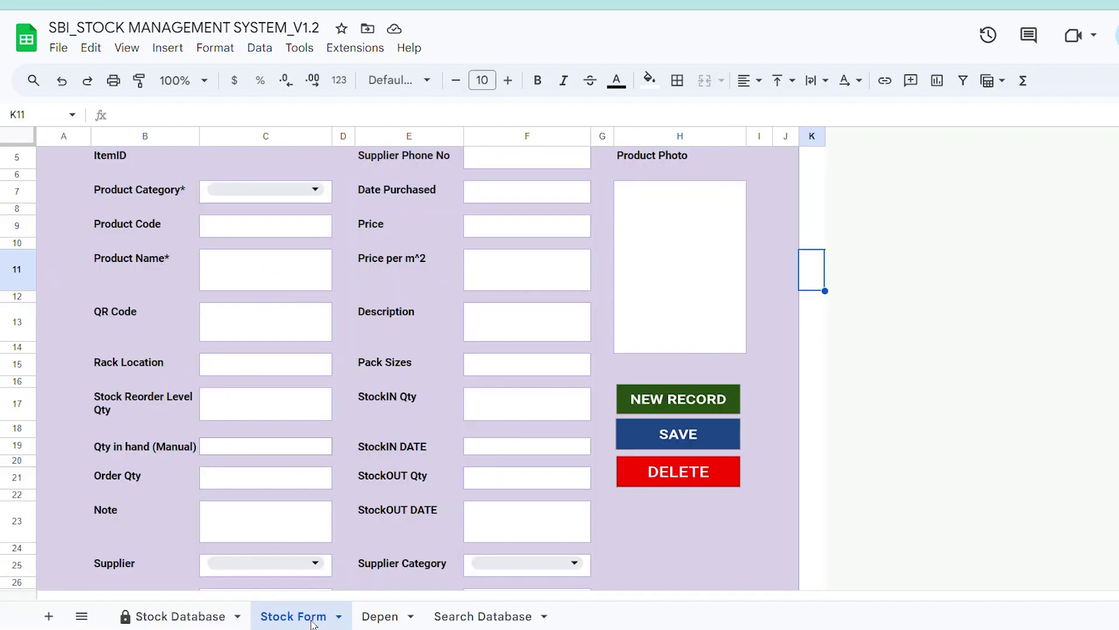
scroll(434, 466, up, 3)
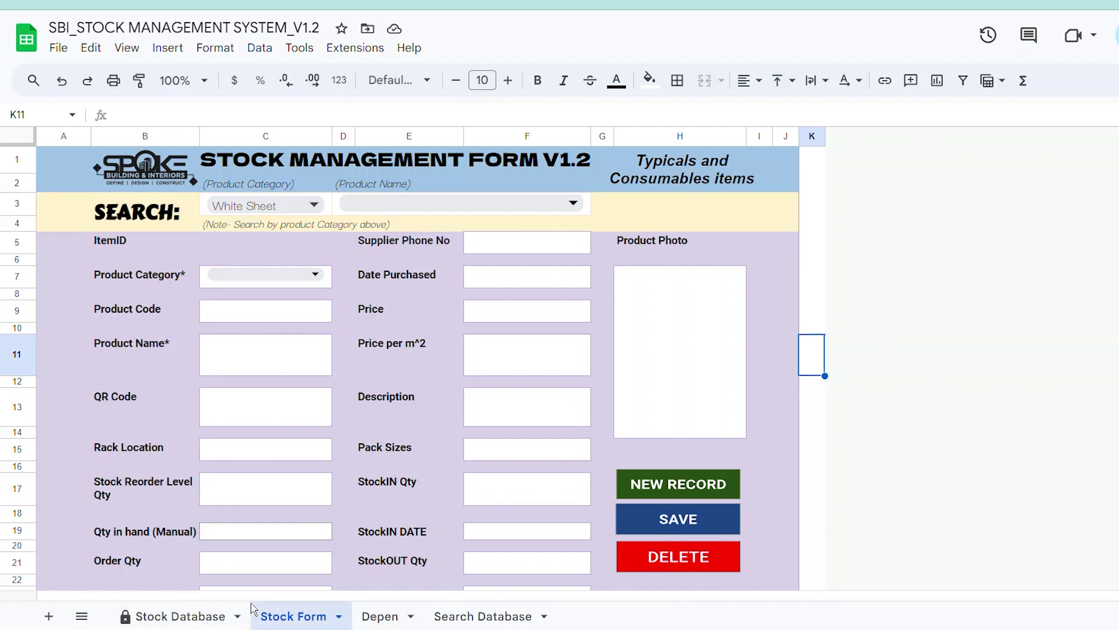
Open the Search Database sheet and examine the Brads Nails search result.
click(473, 620)
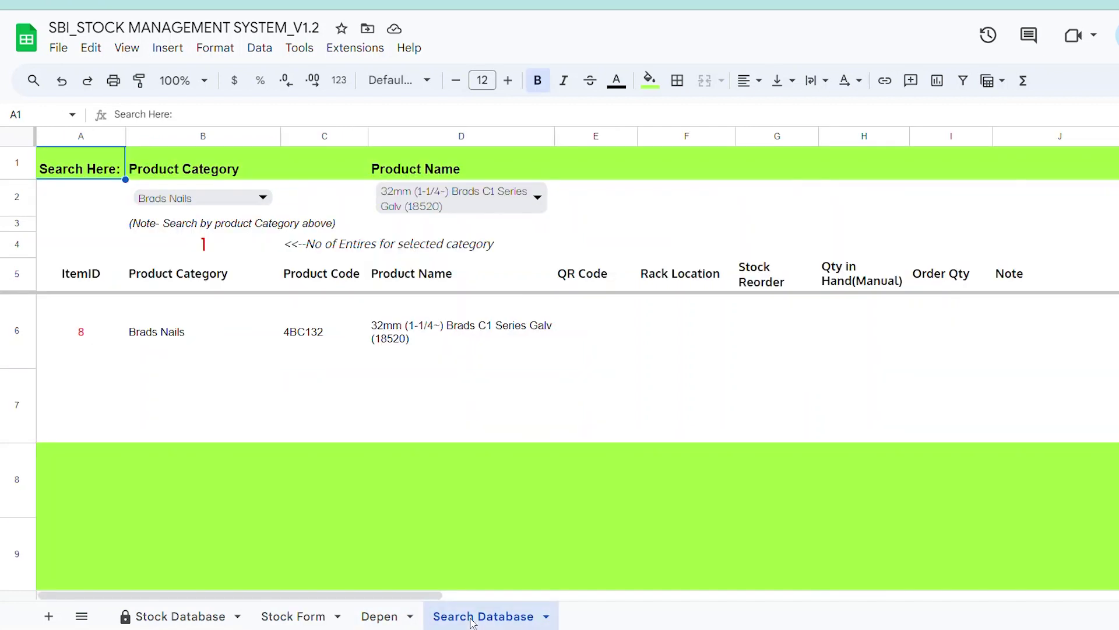
click(213, 344)
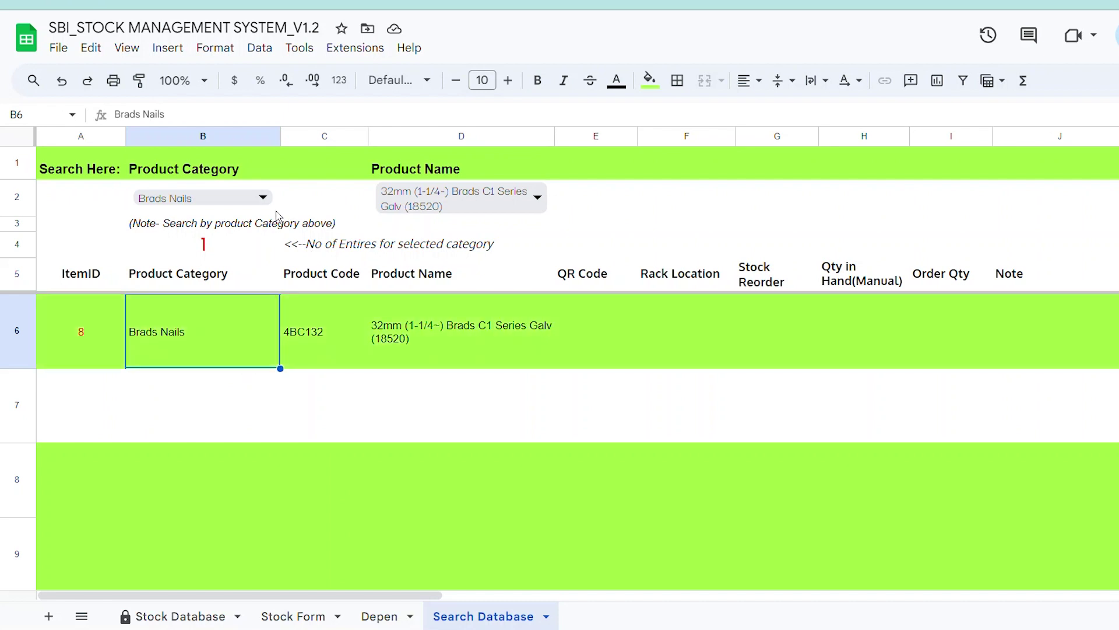
click(331, 421)
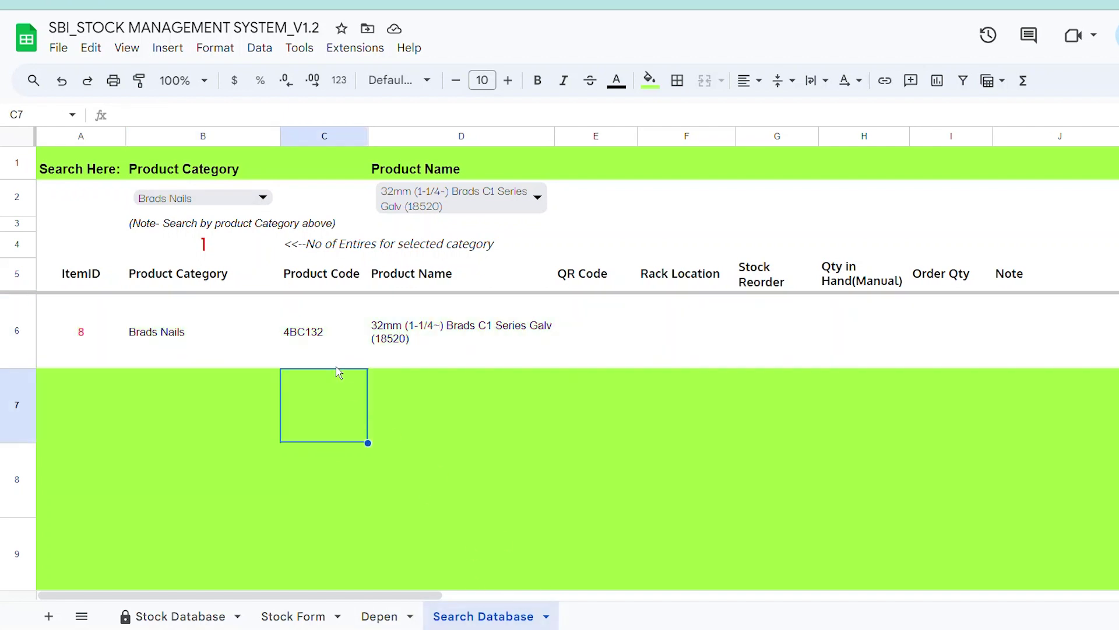
Set both the product category and product name searches to All and browse the listed stock records.
click(260, 198)
click(146, 229)
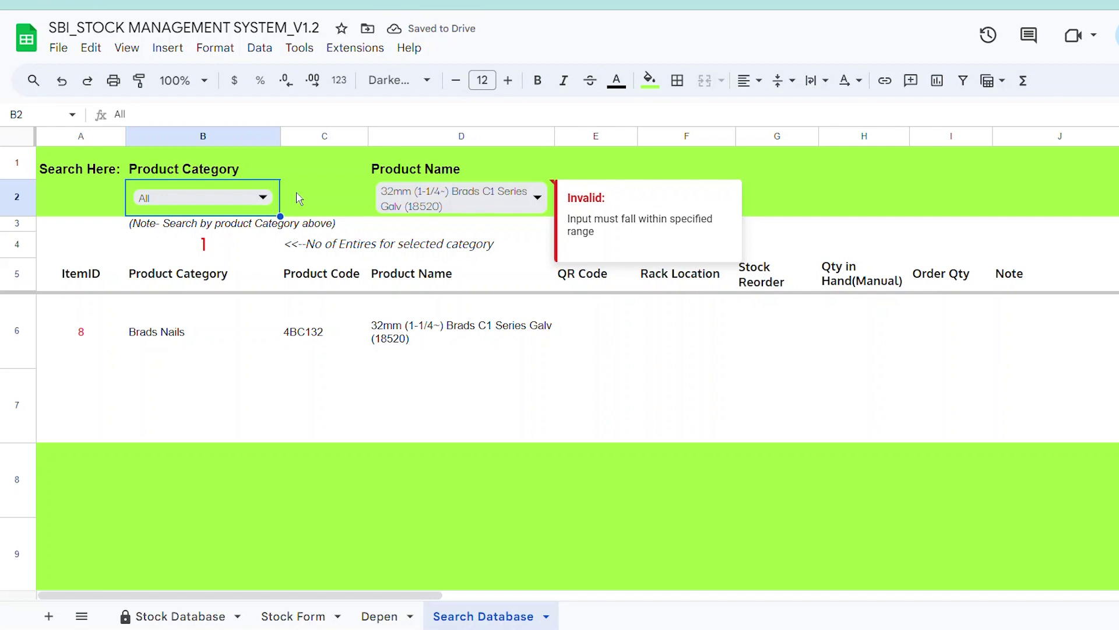
double_click(537, 190)
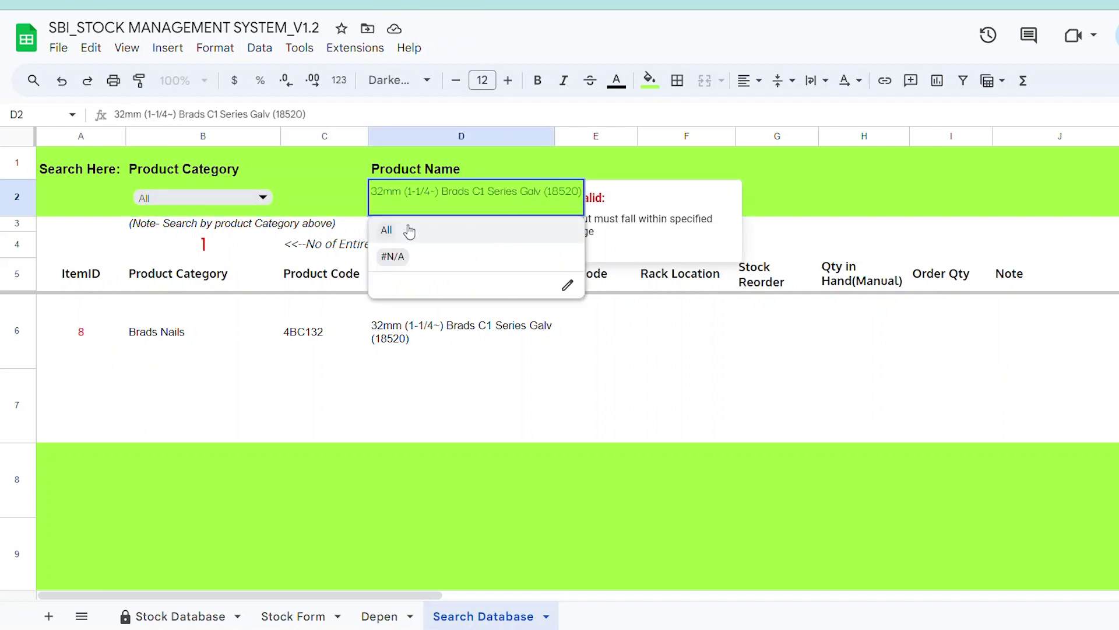
click(392, 231)
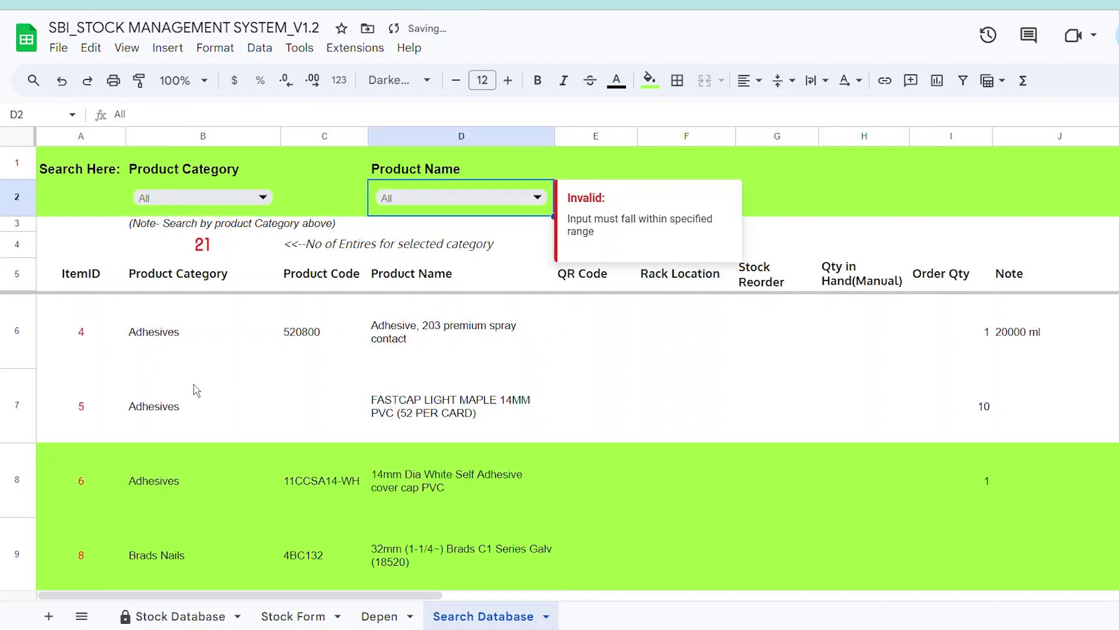
click(103, 340)
scroll(78, 495, down, 5)
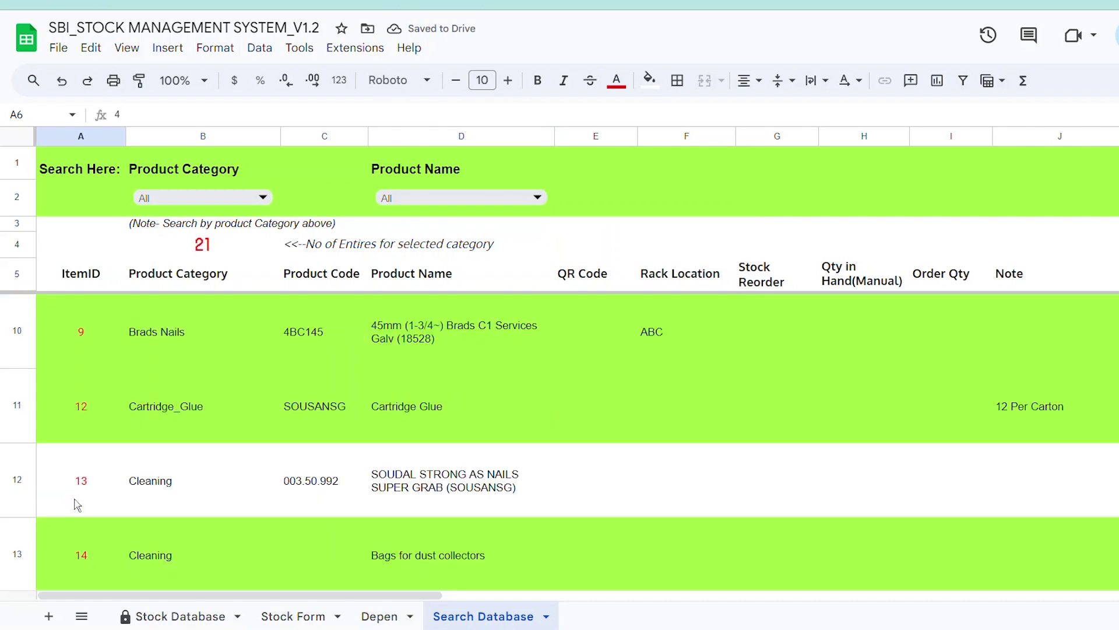
scroll(78, 505, down, 20)
scroll(130, 514, up, 20)
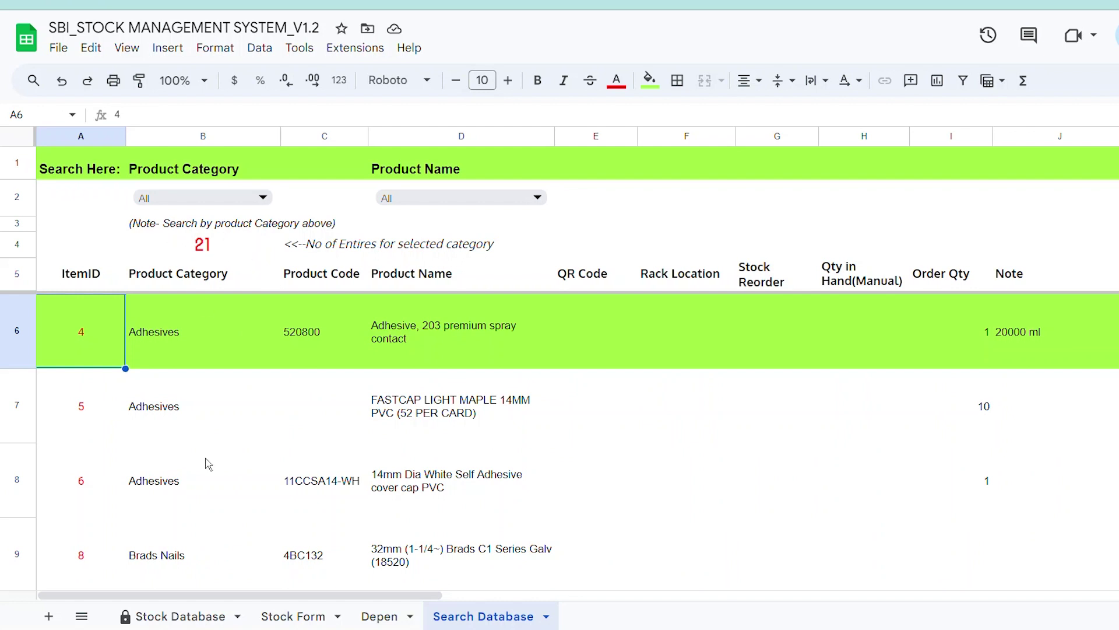
Search the database for category Adhesives and product name FASTCAP LIGHT MAPLE 14MM PVC (52 PER CARD).
click(264, 197)
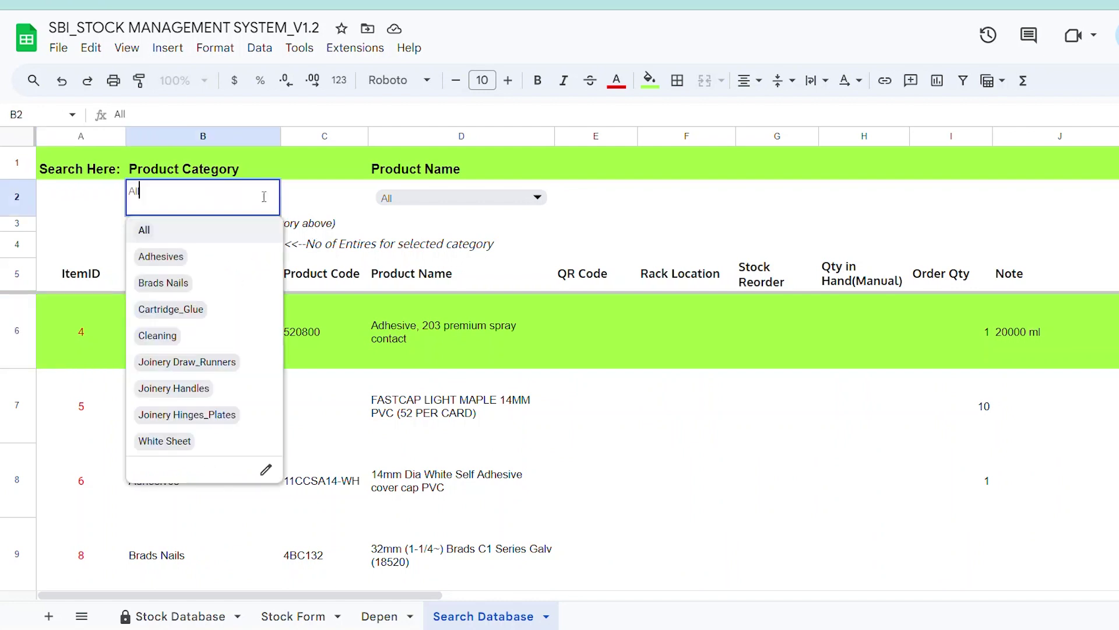
click(186, 256)
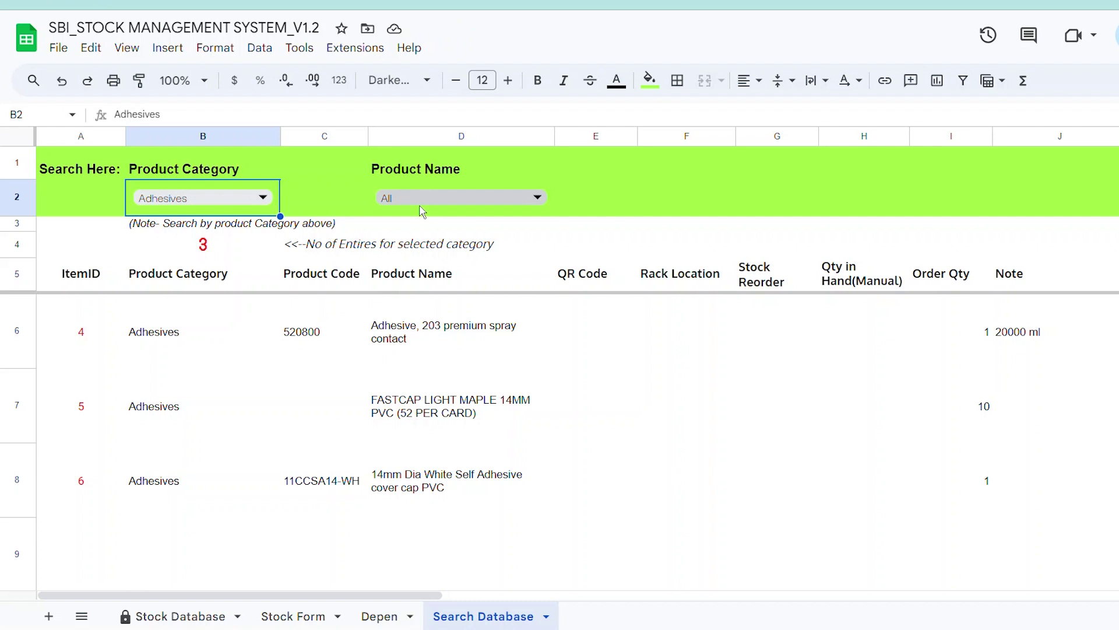
click(538, 200)
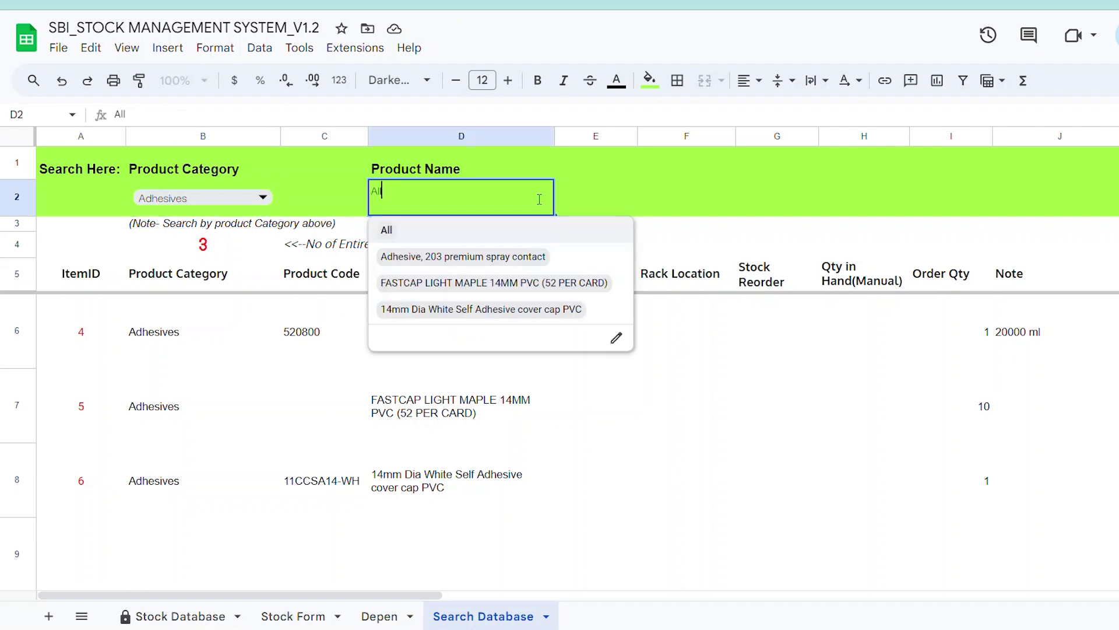
click(462, 283)
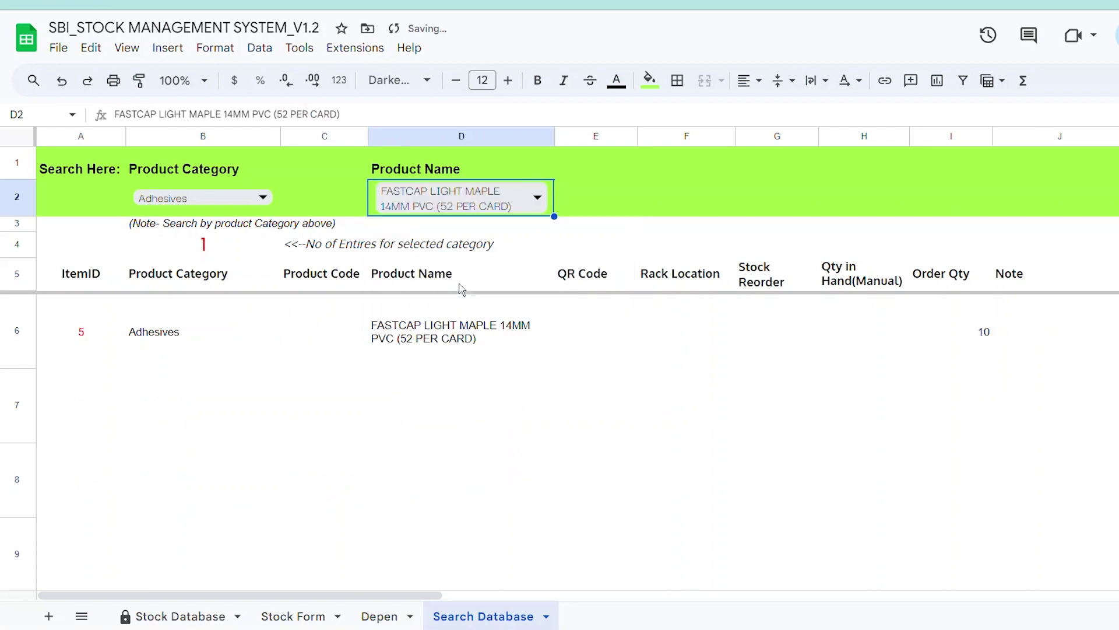
Examine the FASTCAP LIGHT MAPLE record's details across to its product links, photo and Qty in Hand columns.
click(83, 338)
click(457, 349)
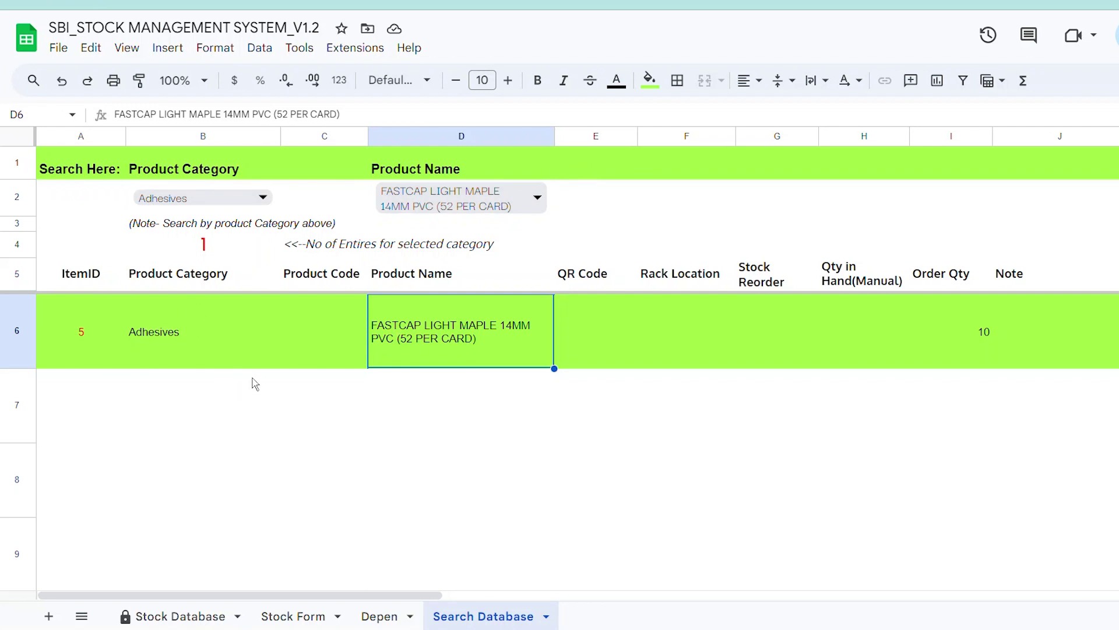
drag(363, 596, 1117, 589)
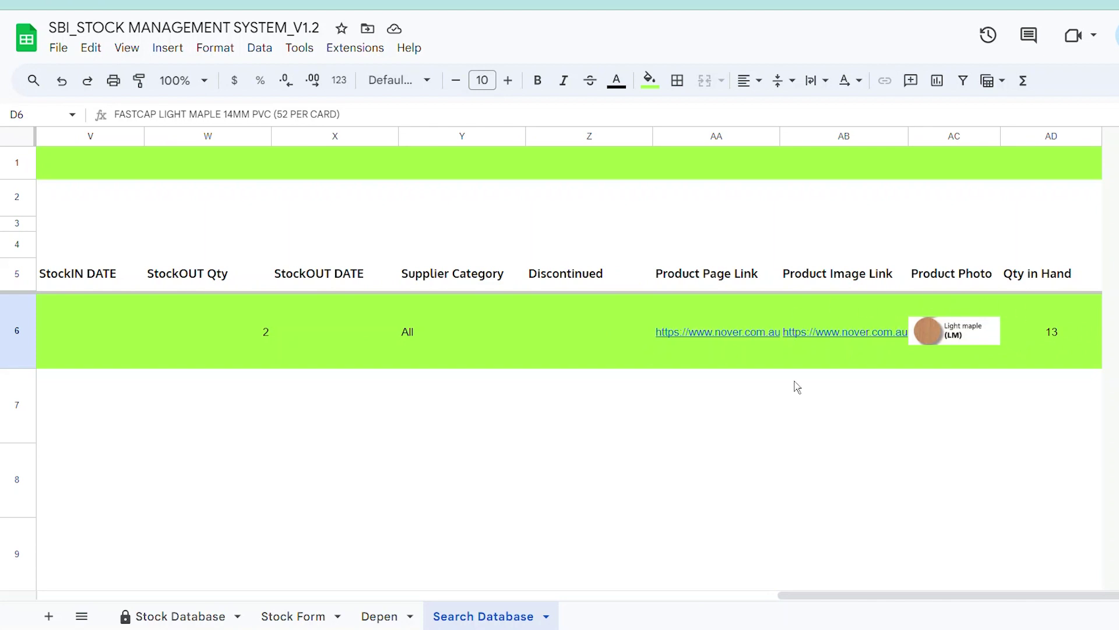
Search the database for category White Sheet and product name Colour Board 25mm.
drag(869, 597, 75, 588)
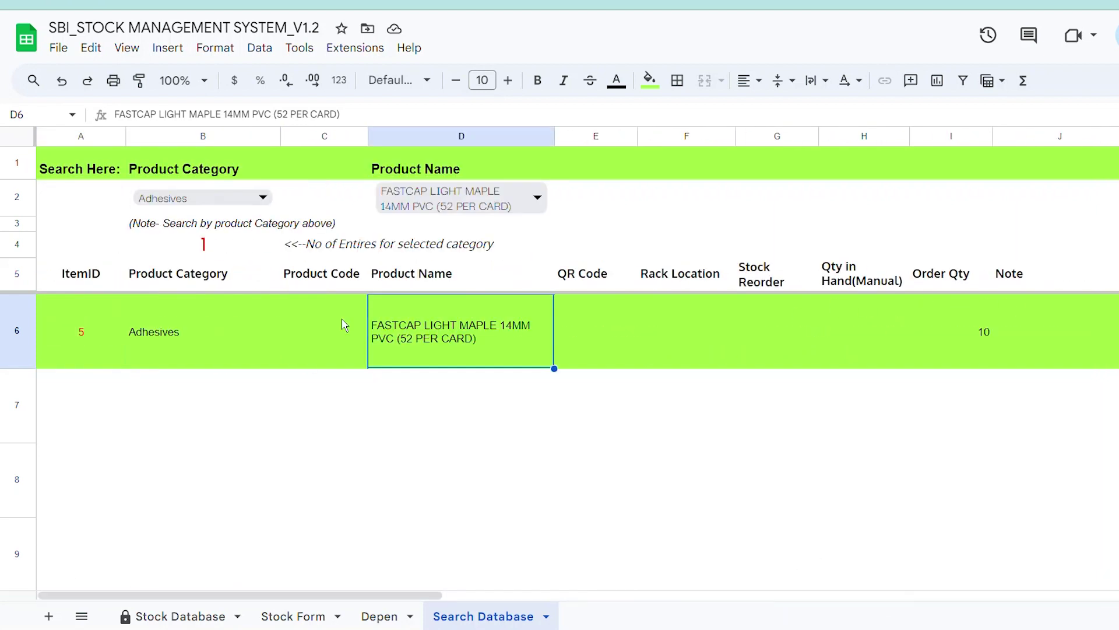
click(263, 204)
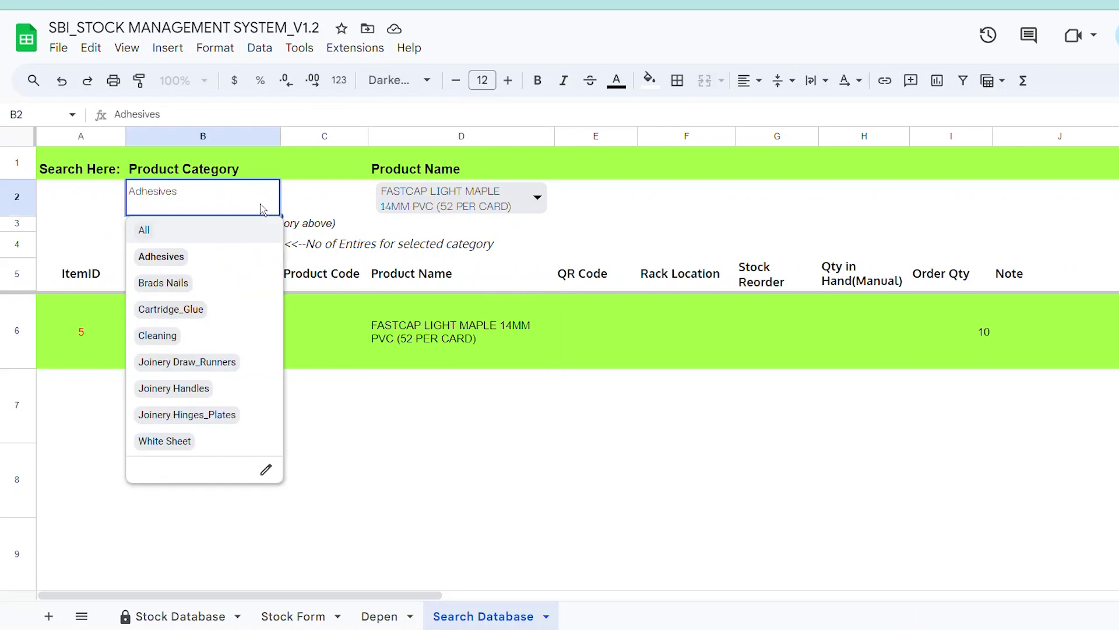
click(187, 441)
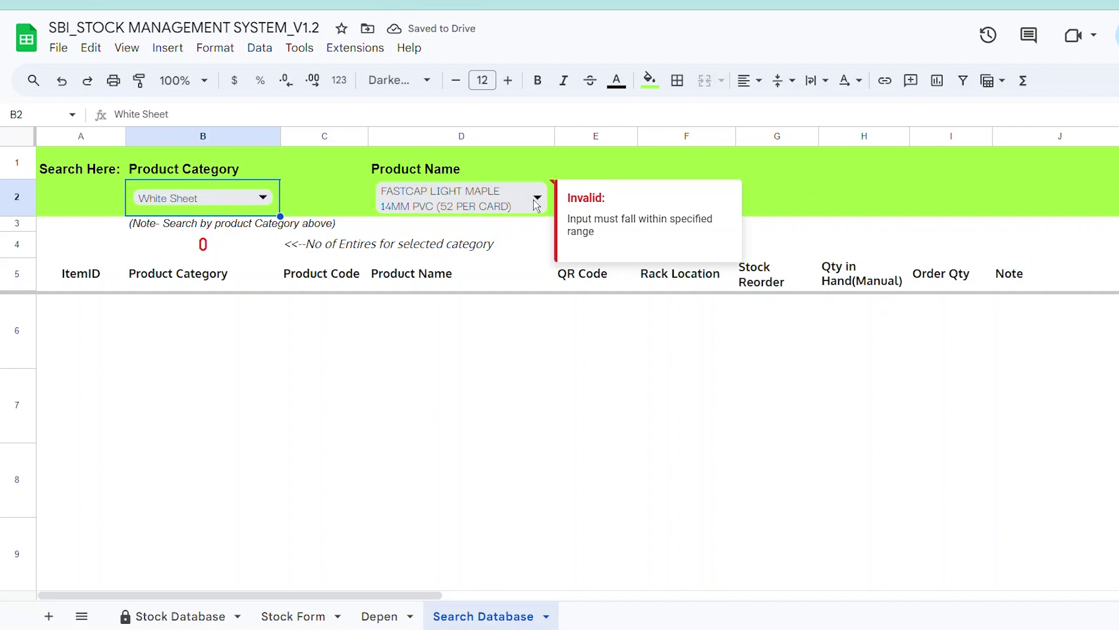
click(536, 201)
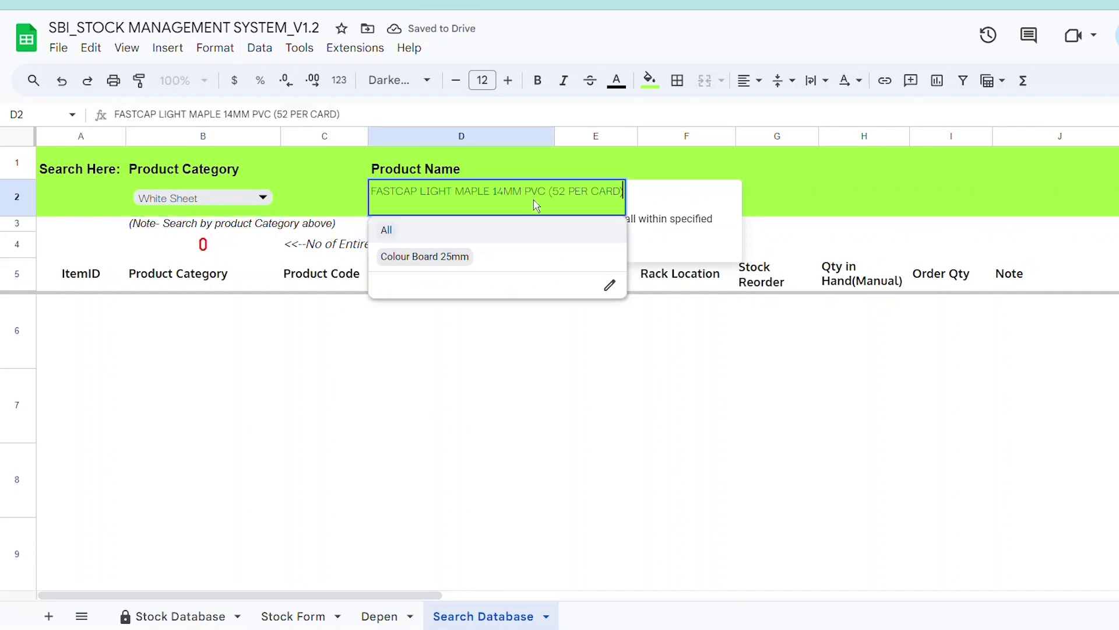
click(438, 257)
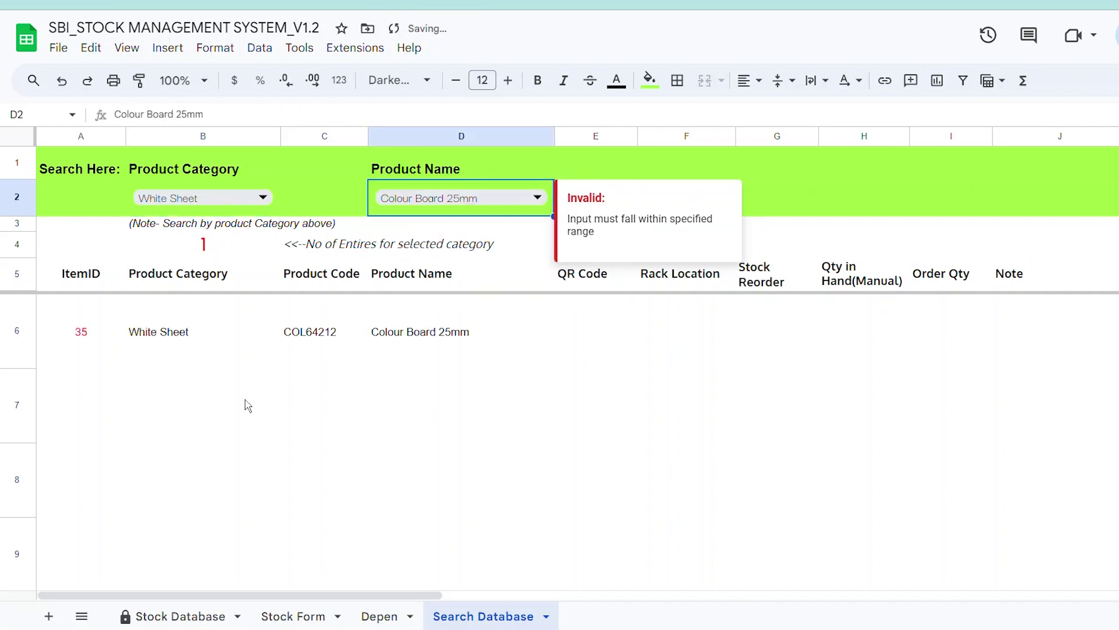
Examine the Colour Board 25mm record across all columns, from ItemID to its image link, product photo and Qty in Hand.
click(63, 353)
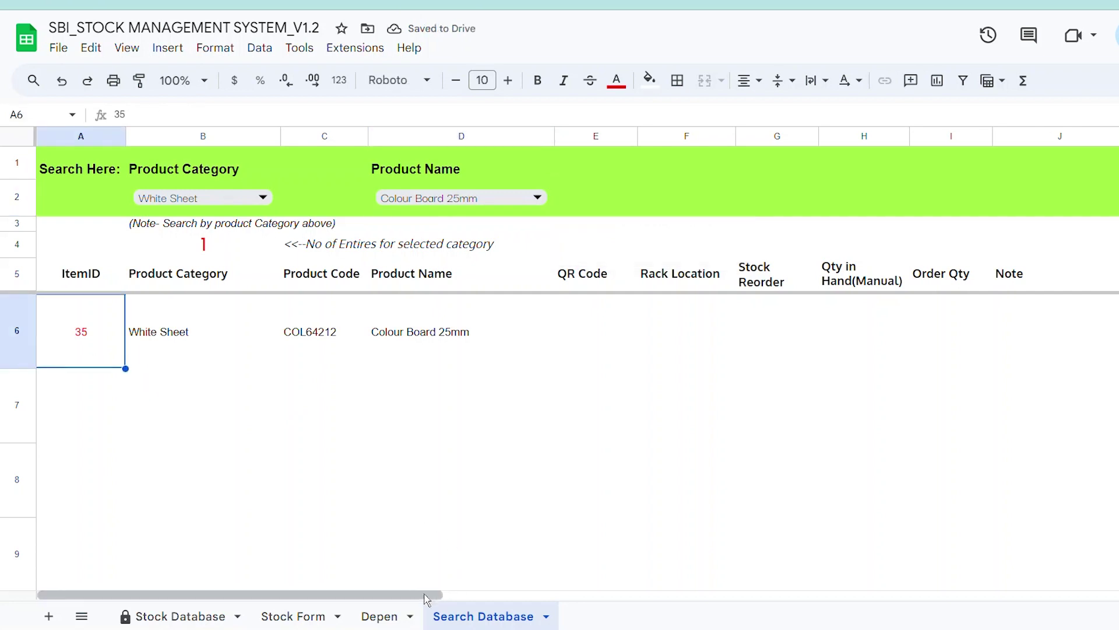
drag(434, 595, 1113, 595)
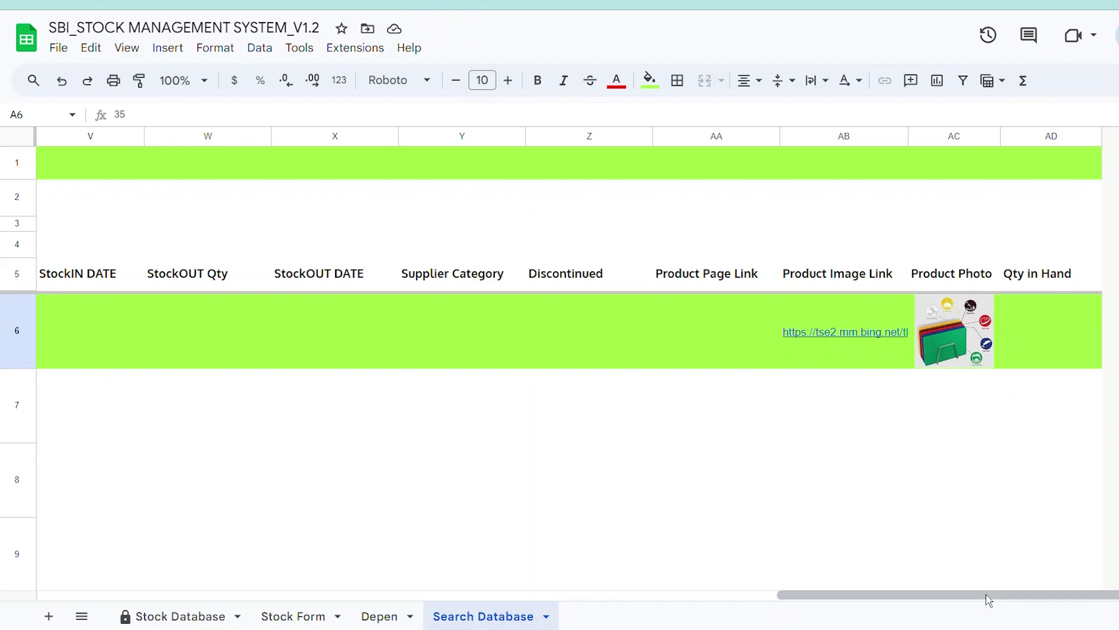
drag(987, 596, 217, 595)
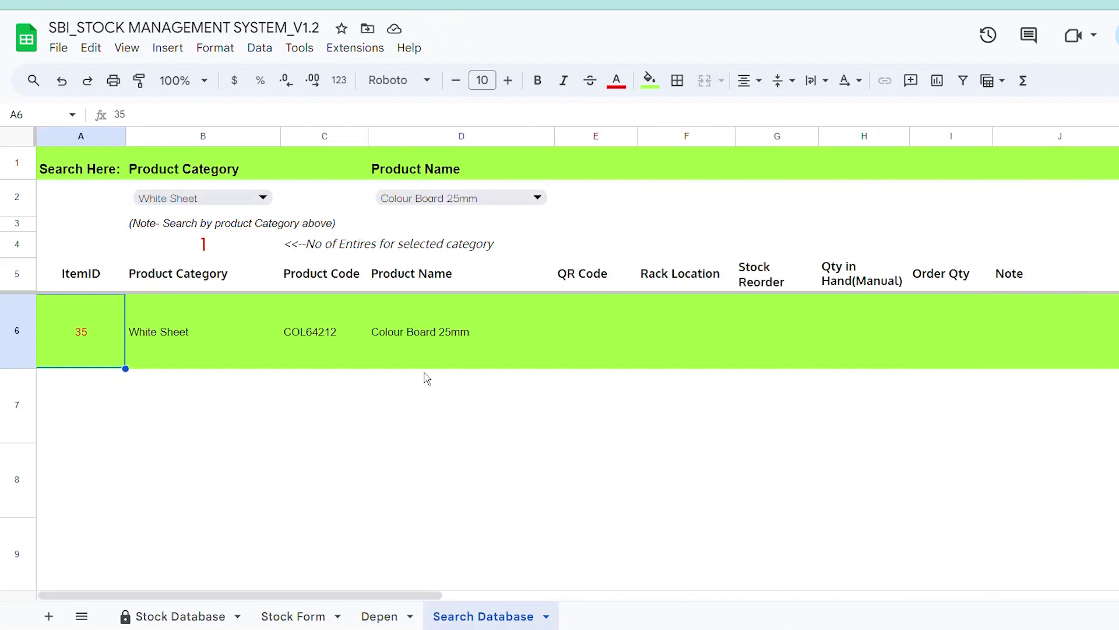
drag(413, 595, 1009, 532)
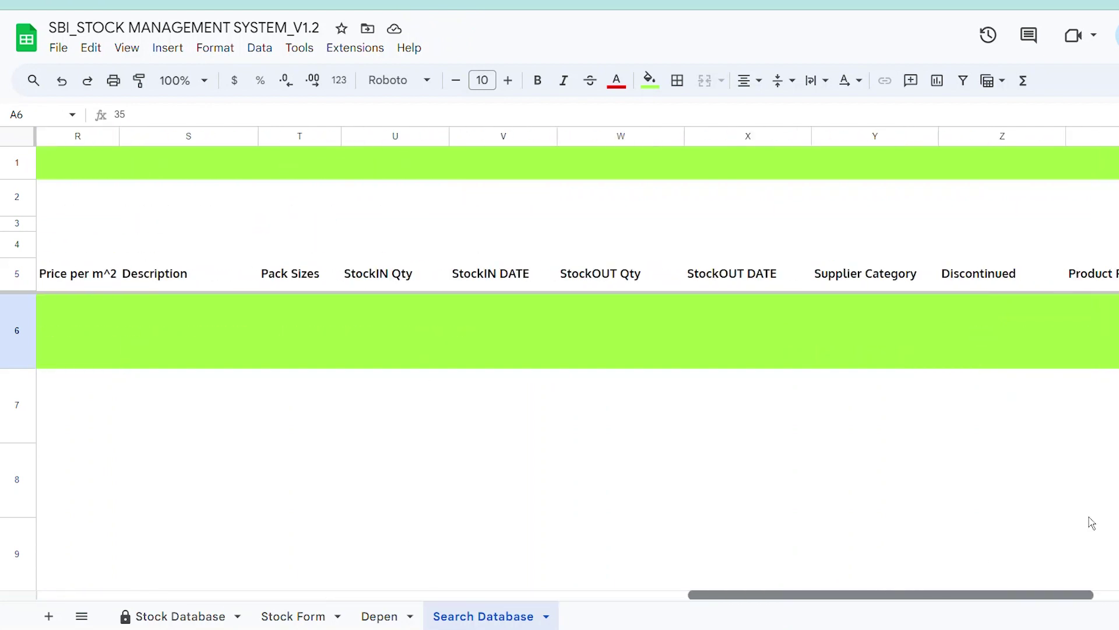
click(547, 452)
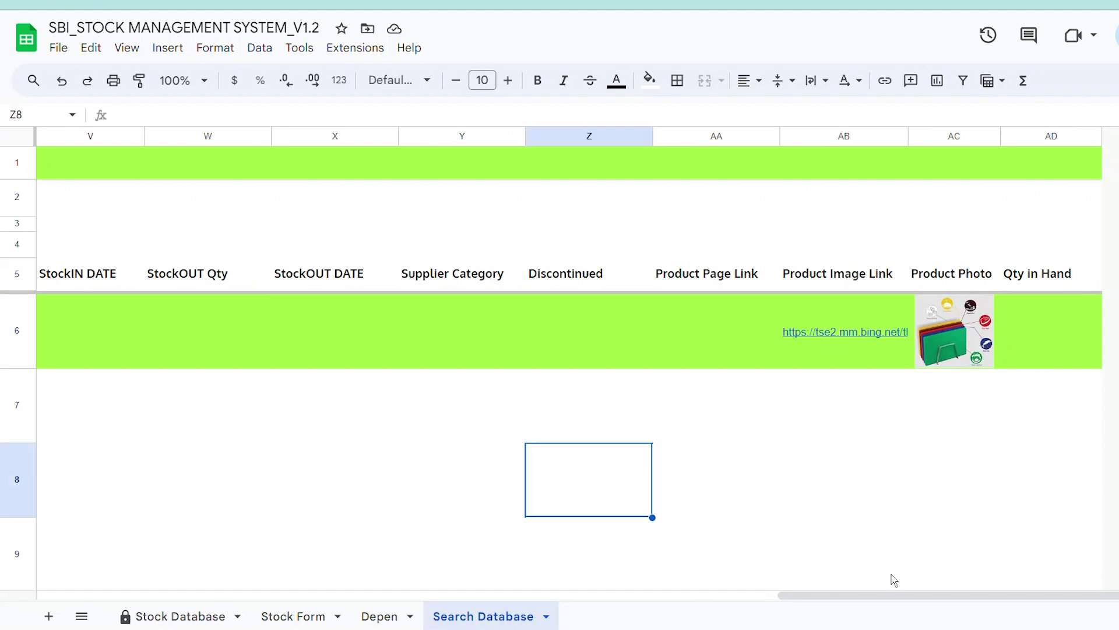
drag(906, 594, 304, 387)
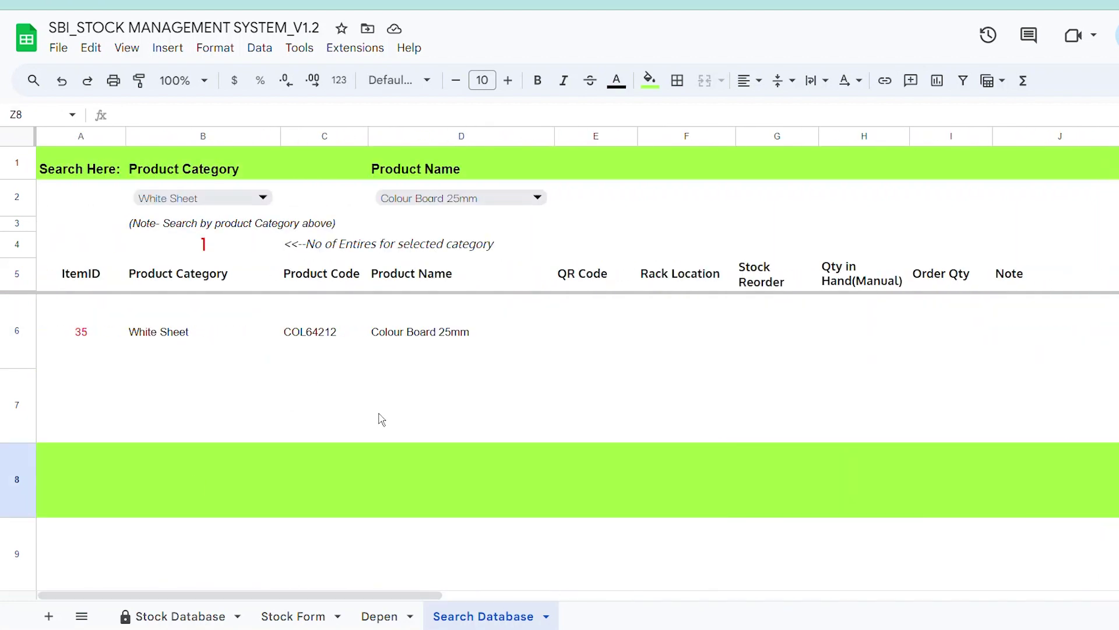